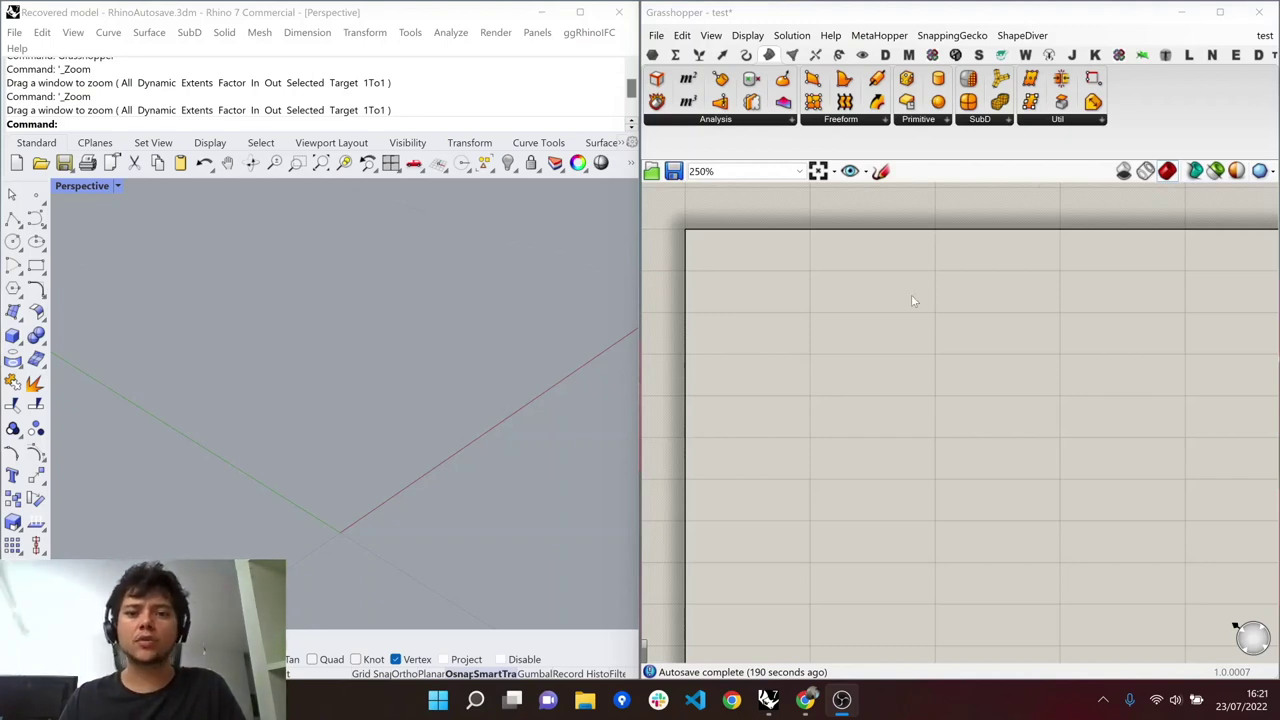
- Place a Domain Box component from Surface > Primitive on the canvas
{"action": "left_click", "coordinate": [858, 120]}
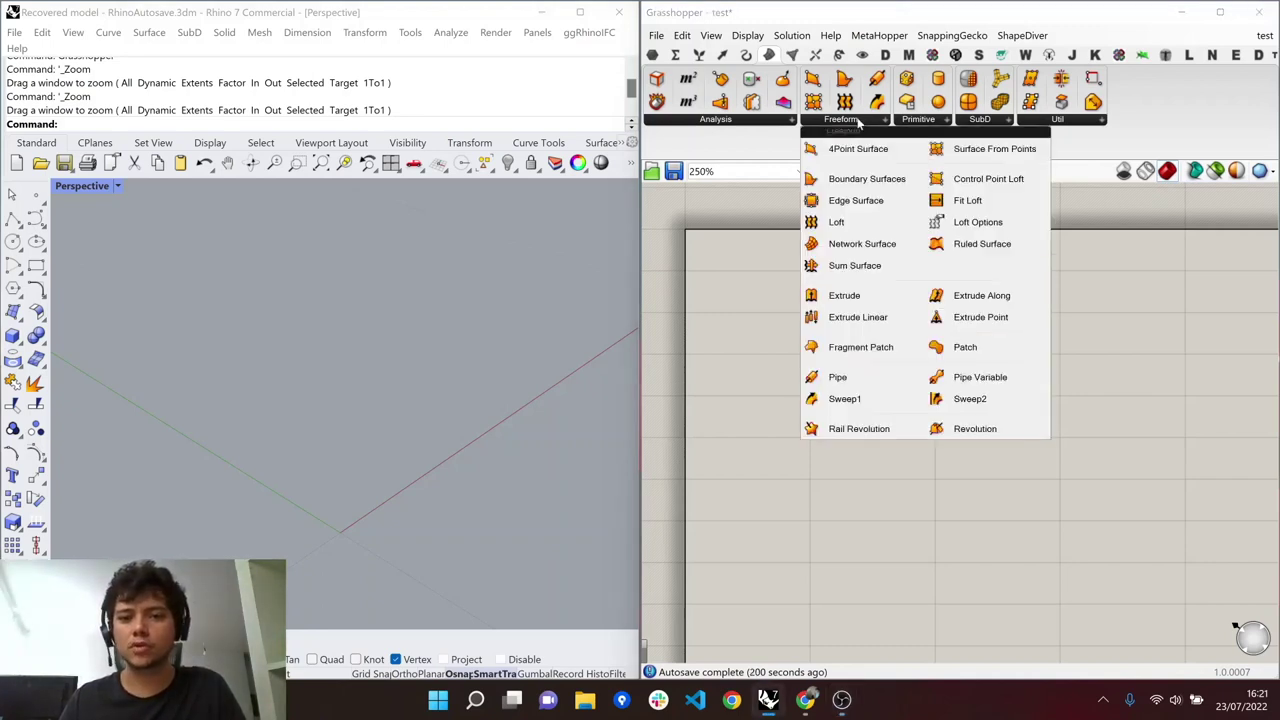
{"action": "left_click", "coordinate": [910, 119]}
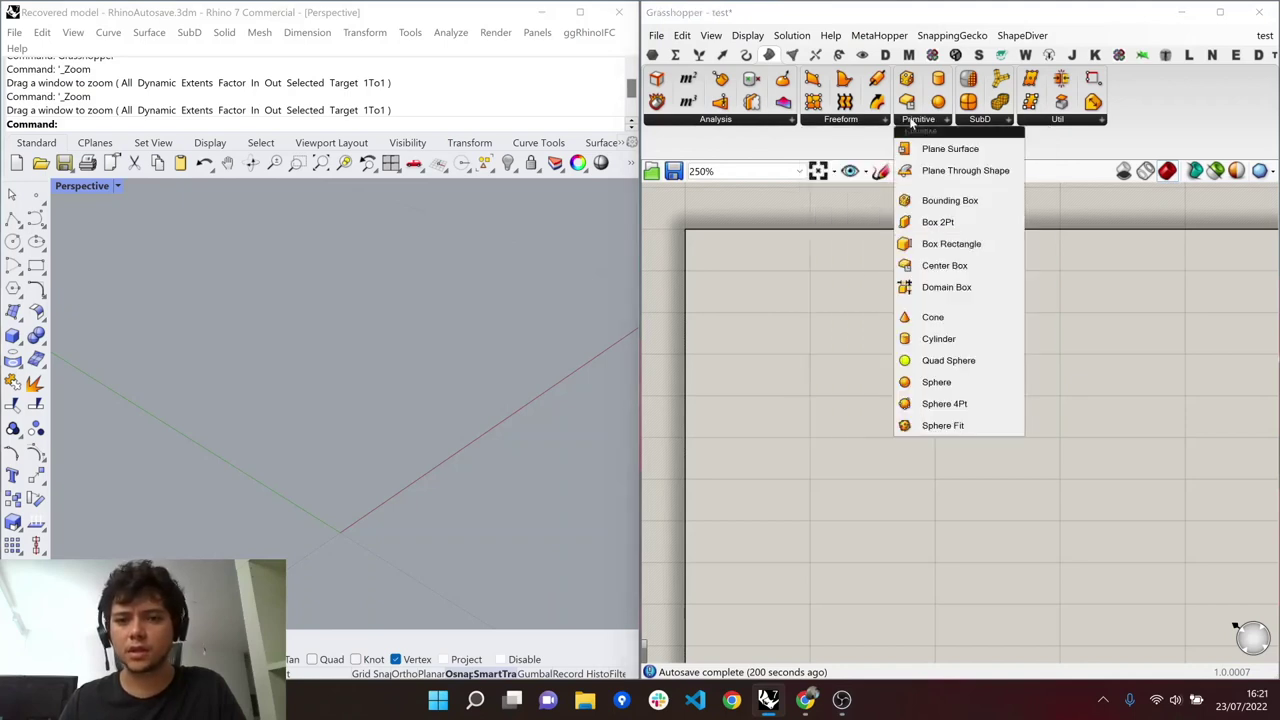
{"action": "left_click_drag", "start_coordinate": [922, 290], "coordinate": [860, 312]}
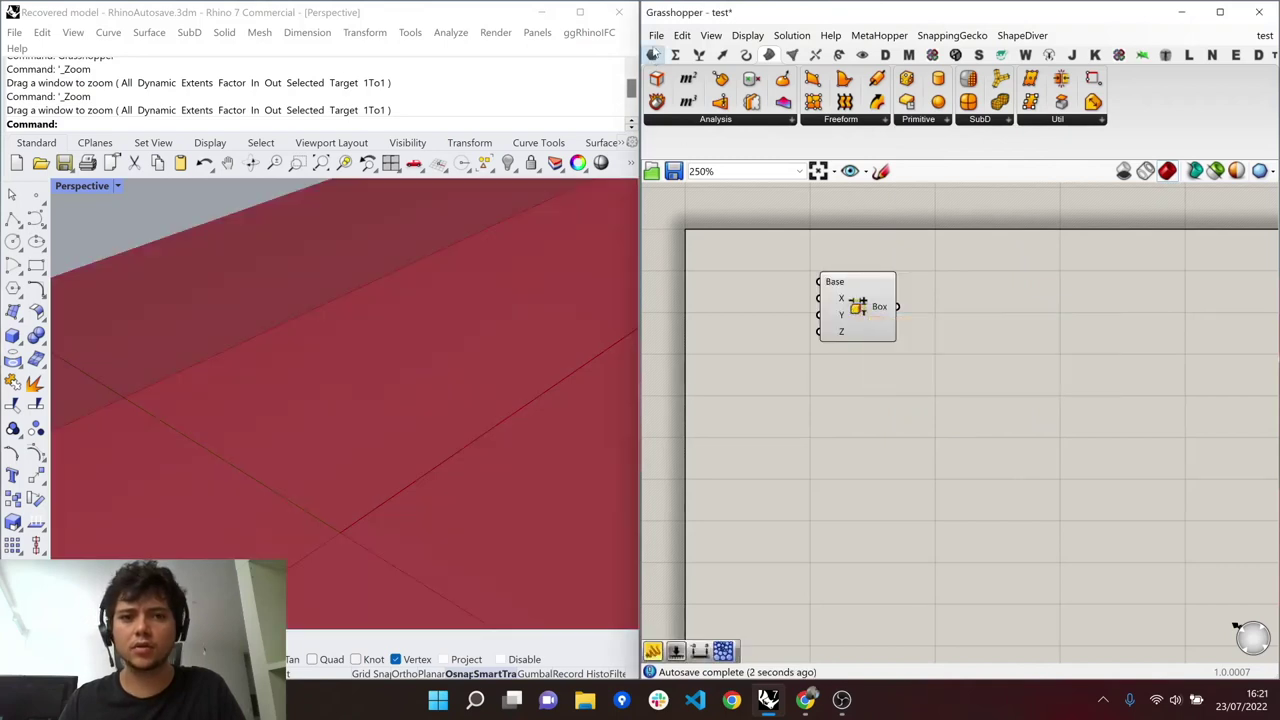
- Add a Number Slider, wire it to the box's X input and rename it X
{"action": "left_click", "coordinate": [653, 54]}
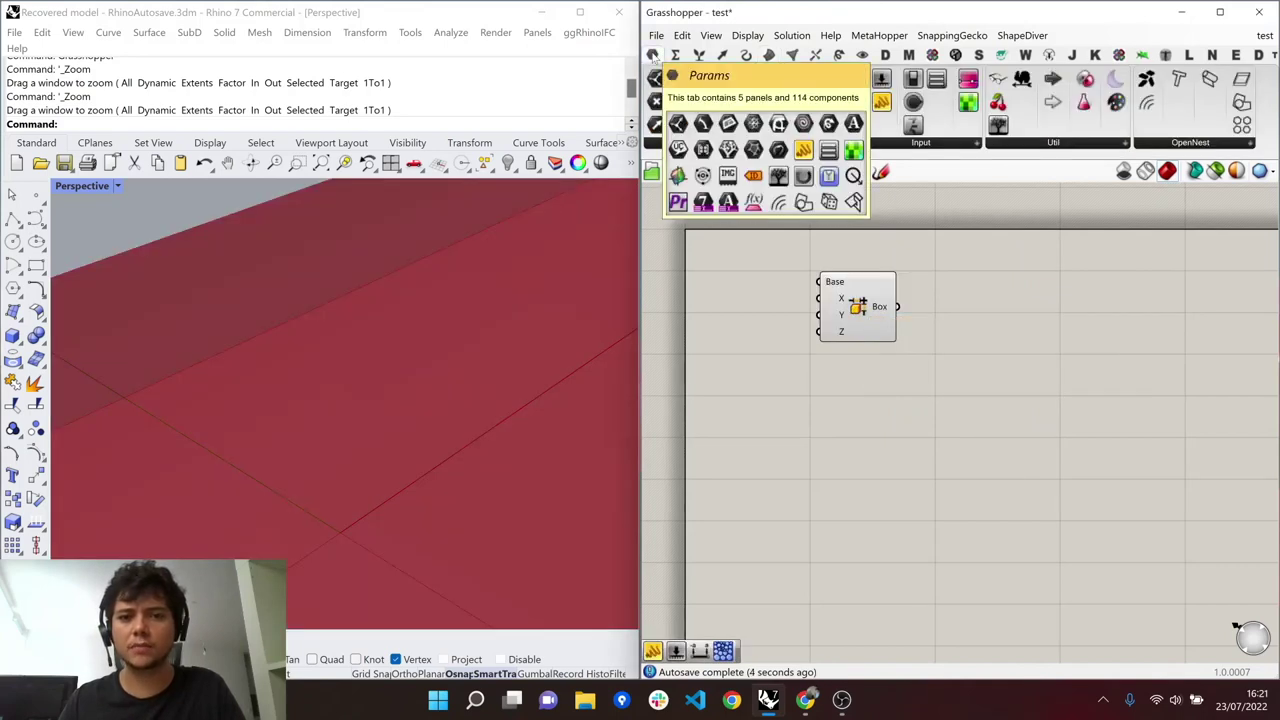
{"action": "left_click", "coordinate": [920, 146]}
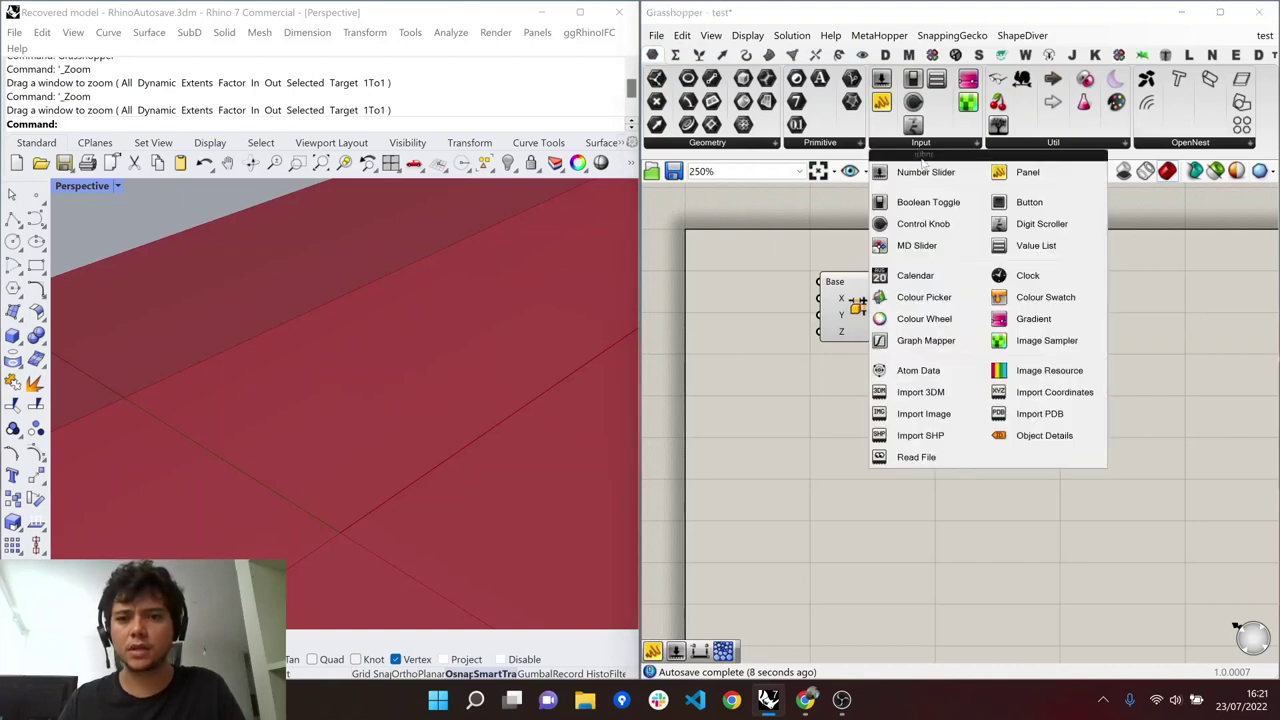
{"action": "left_click", "coordinate": [925, 172]}
{"action": "left_click", "coordinate": [737, 318]}
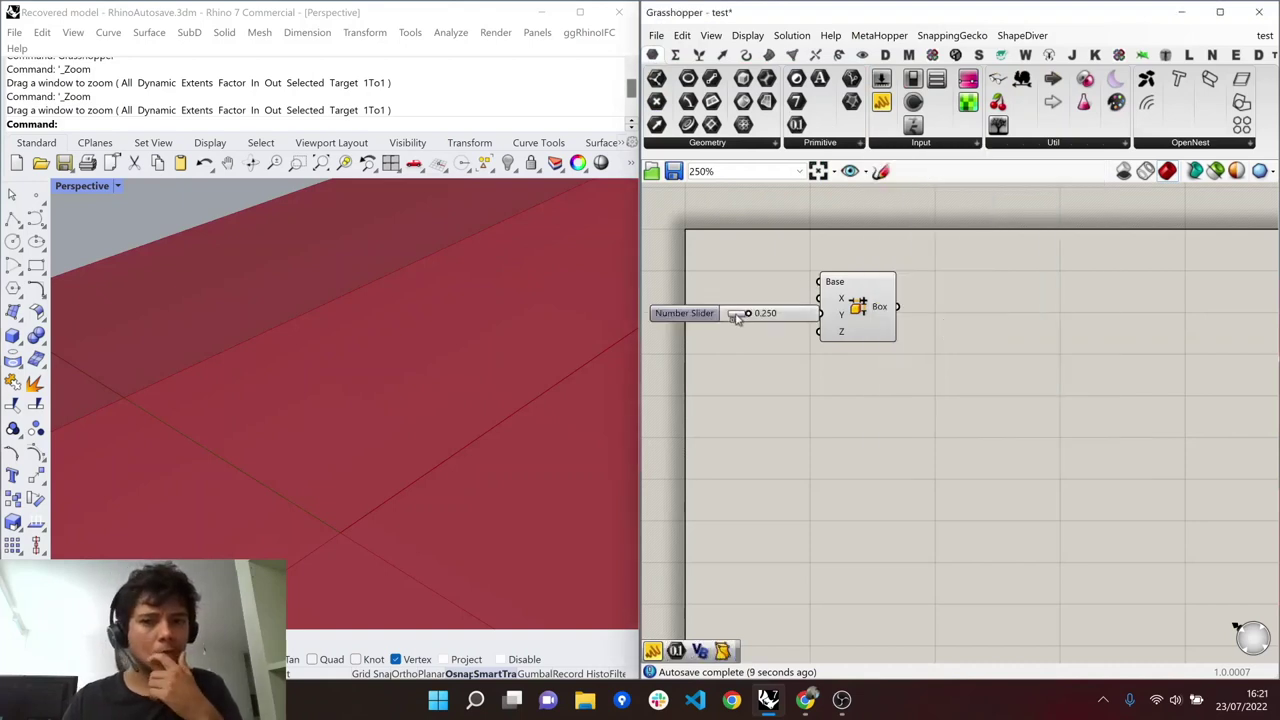
{"action": "left_click_drag", "start_coordinate": [857, 312], "coordinate": [932, 312]}
{"action": "left_click_drag", "start_coordinate": [822, 315], "coordinate": [898, 301]}
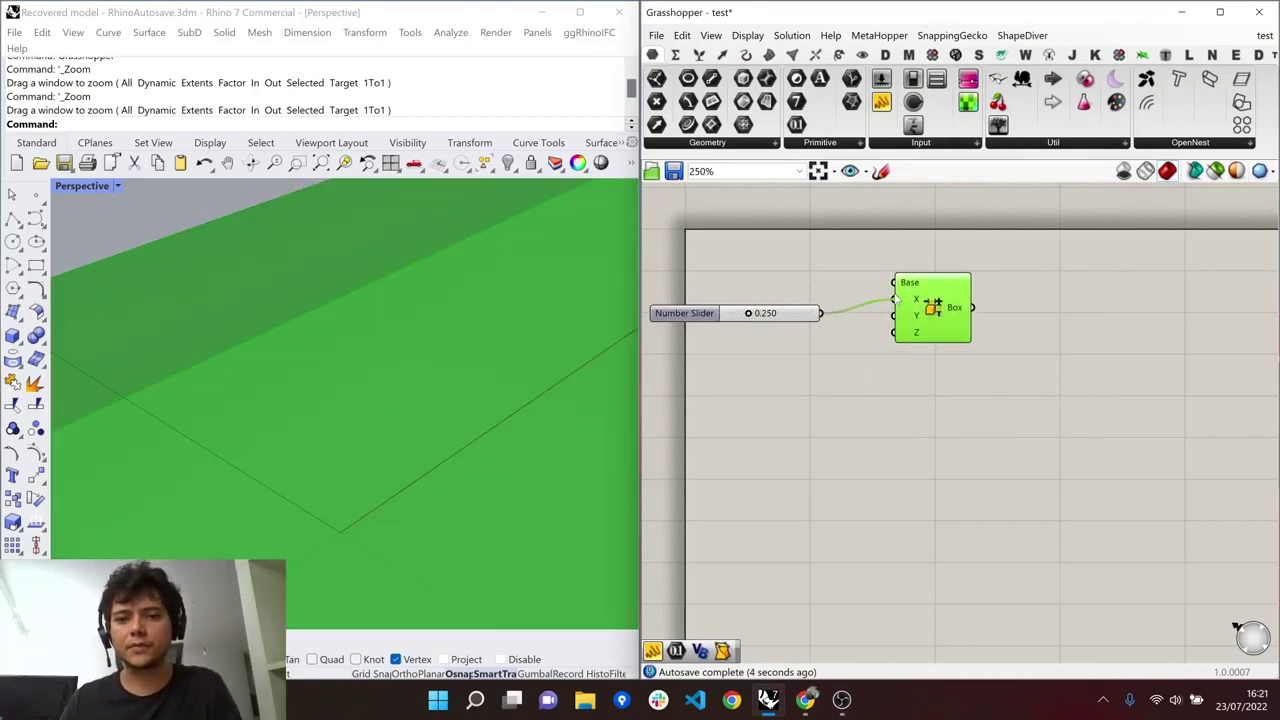
{"action": "left_click_drag", "start_coordinate": [812, 319], "coordinate": [868, 305]}
{"action": "right_click", "coordinate": [740, 302]}
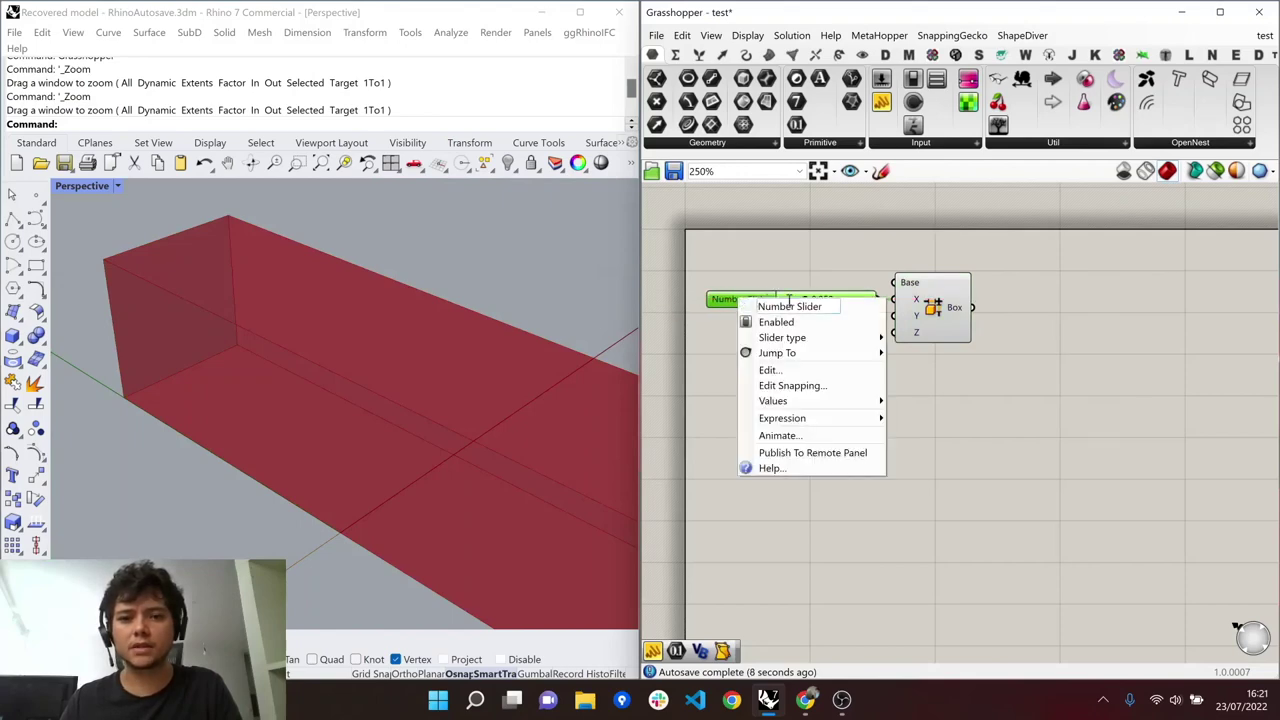
{"action": "left_click_drag", "start_coordinate": [822, 306], "coordinate": [710, 301]}
{"action": "type", "text": "X"}
{"action": "key", "text": "Return"}
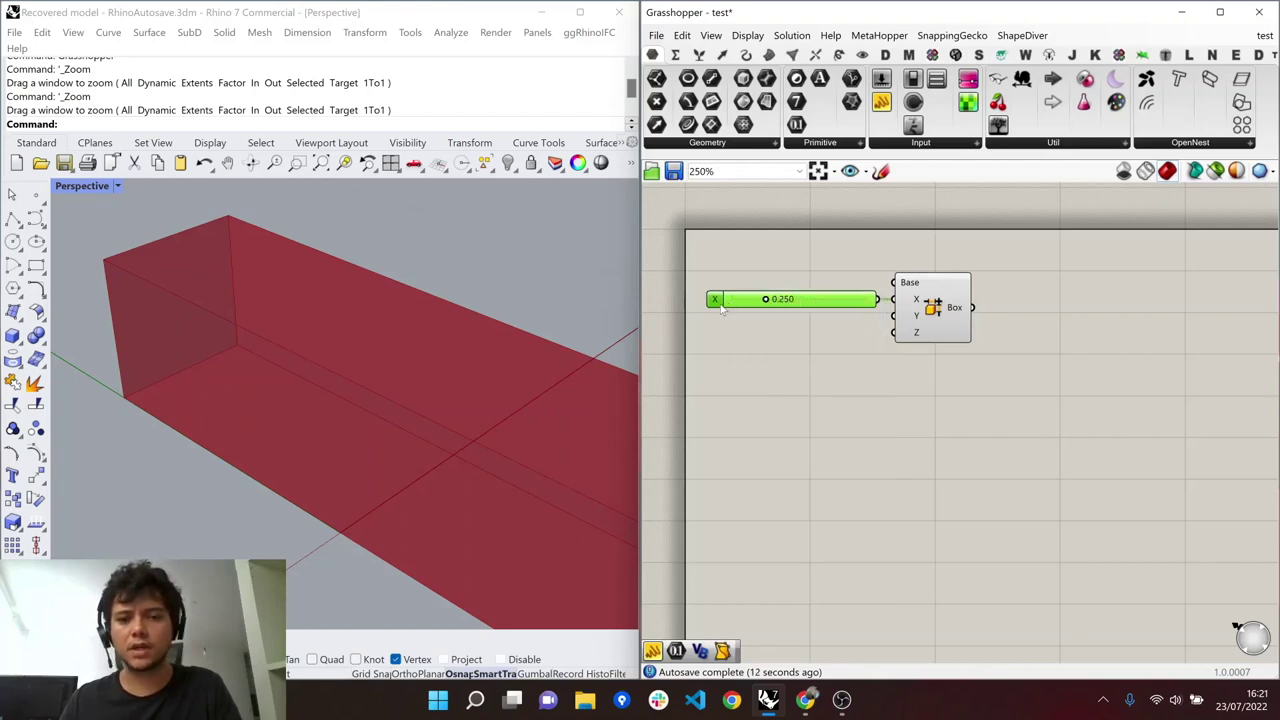
- Copy the slider twice, wiring the copies to the box's Y and Z inputs and naming them Y and Z
{"action": "left_click_drag", "start_coordinate": [720, 310], "coordinate": [716, 319]}
{"action": "left_click_drag", "start_coordinate": [876, 316], "coordinate": [894, 316]}
{"action": "right_click", "coordinate": [718, 320]}
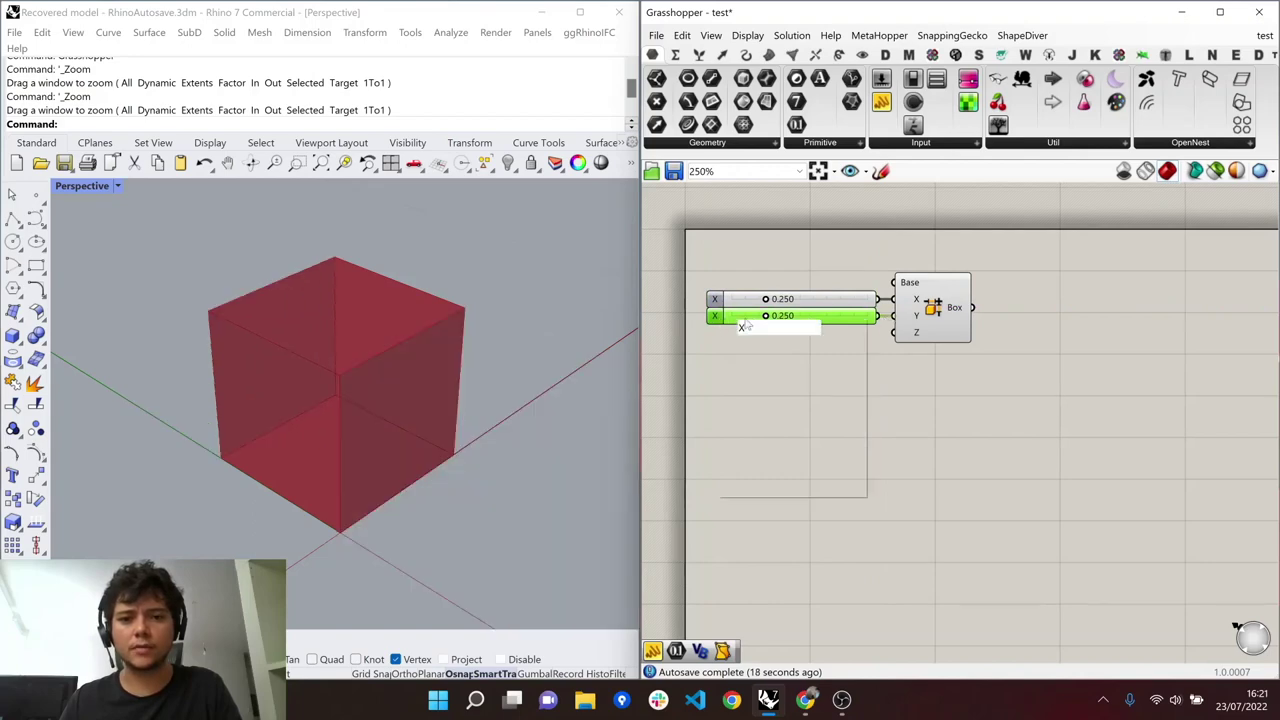
{"action": "type", "text": "Y"}
{"action": "key", "text": "Return"}
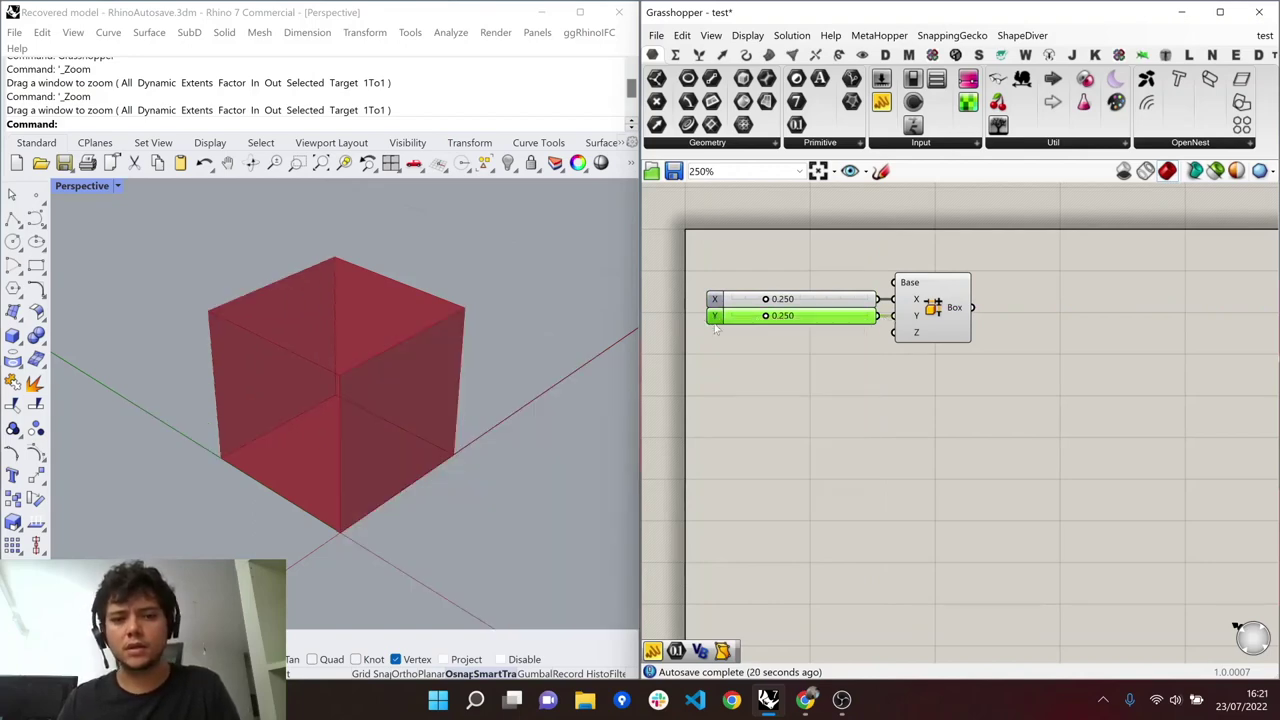
{"action": "mouse_move", "coordinate": [734, 320]}
{"action": "left_mouse_down"}
{"action": "mouse_move", "coordinate": [742, 329]}
{"action": "mouse_move", "coordinate": [726, 338]}
{"action": "left_mouse_up"}
{"action": "left_click_drag", "start_coordinate": [880, 336], "coordinate": [894, 333]}
{"action": "right_click", "coordinate": [714, 340]}
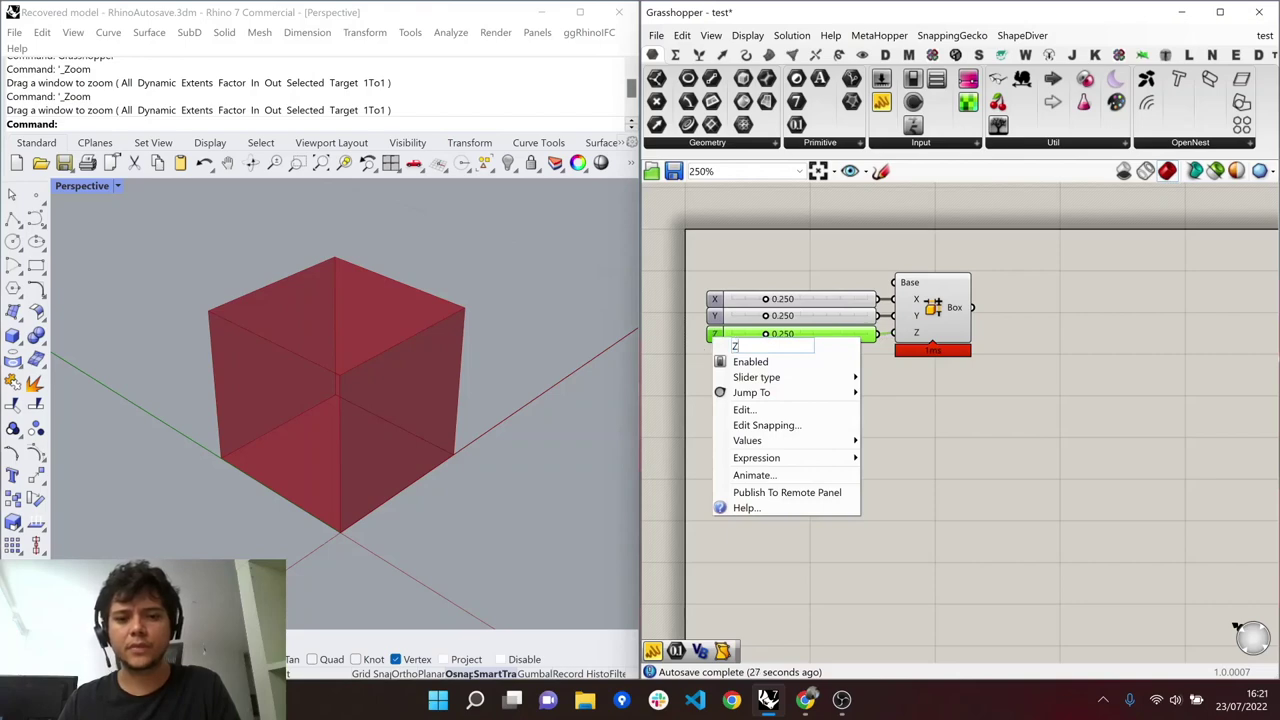
{"action": "key", "text": "Return"}
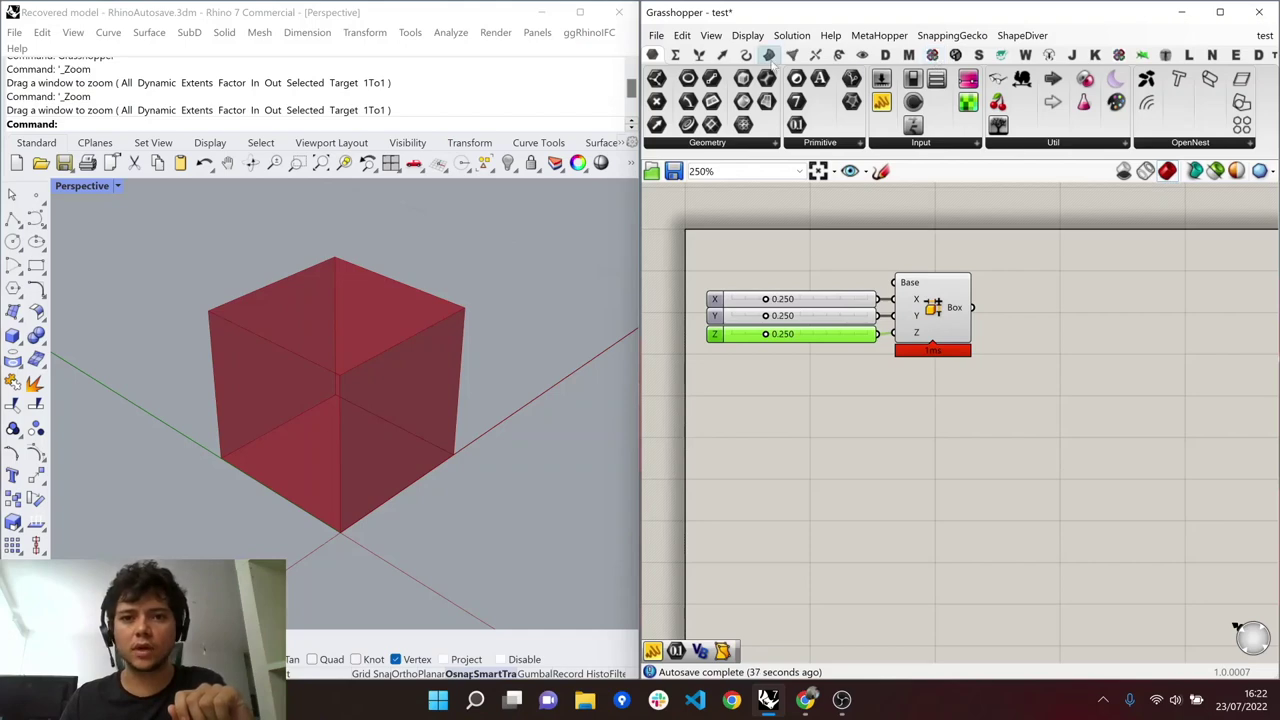
- Place a Sphere component from Surface > Primitive below the box
{"action": "left_click", "coordinate": [769, 55]}
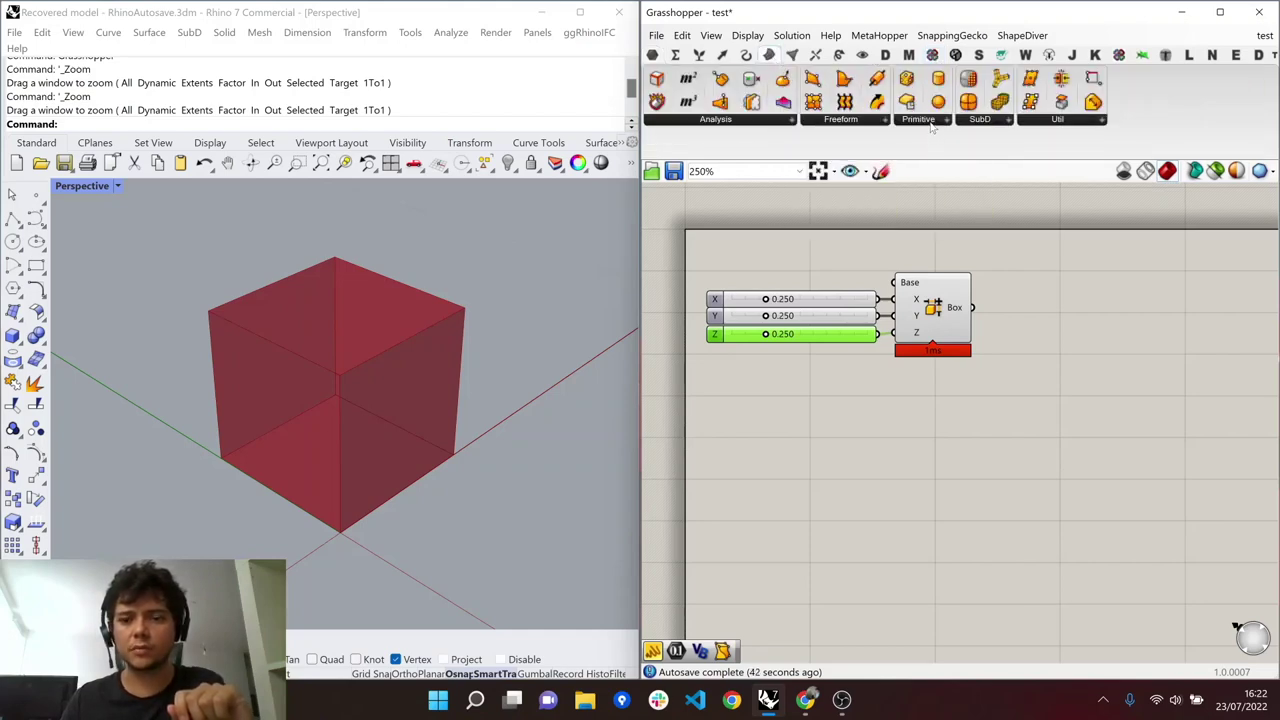
{"action": "left_click", "coordinate": [930, 122]}
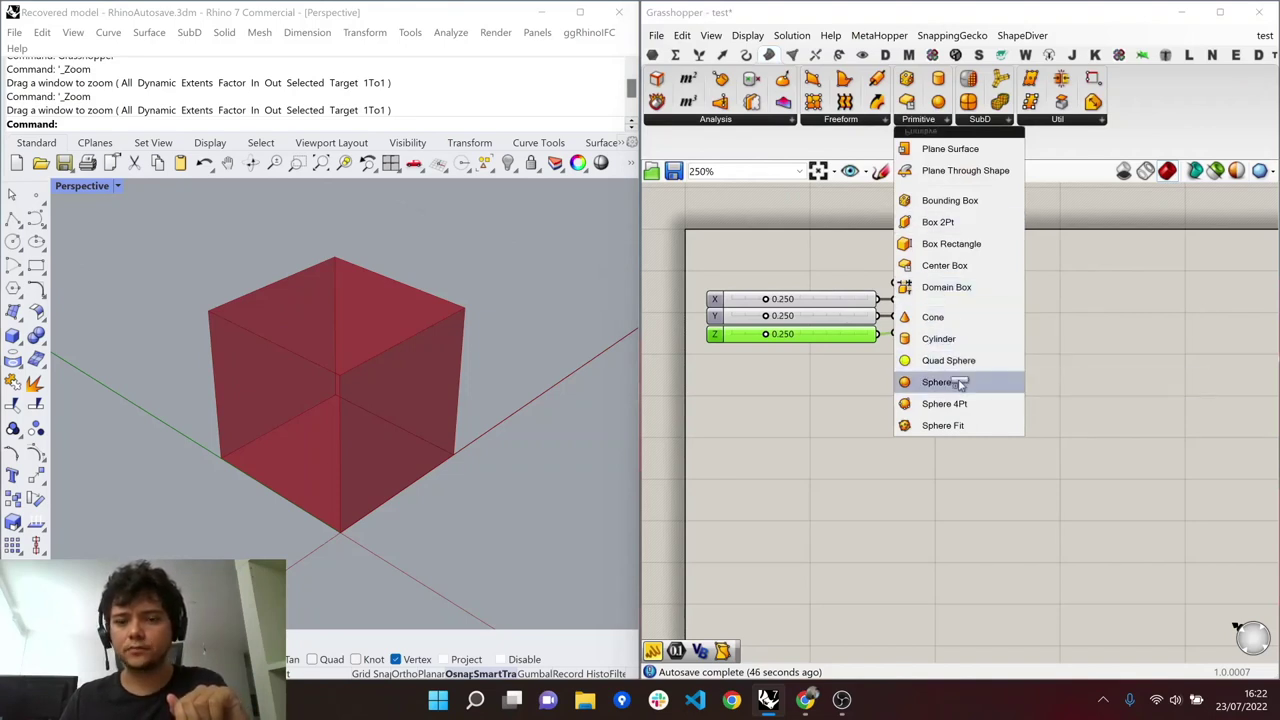
{"action": "left_click_drag", "start_coordinate": [955, 382], "coordinate": [937, 402]}
{"action": "left_click", "coordinate": [932, 402]}
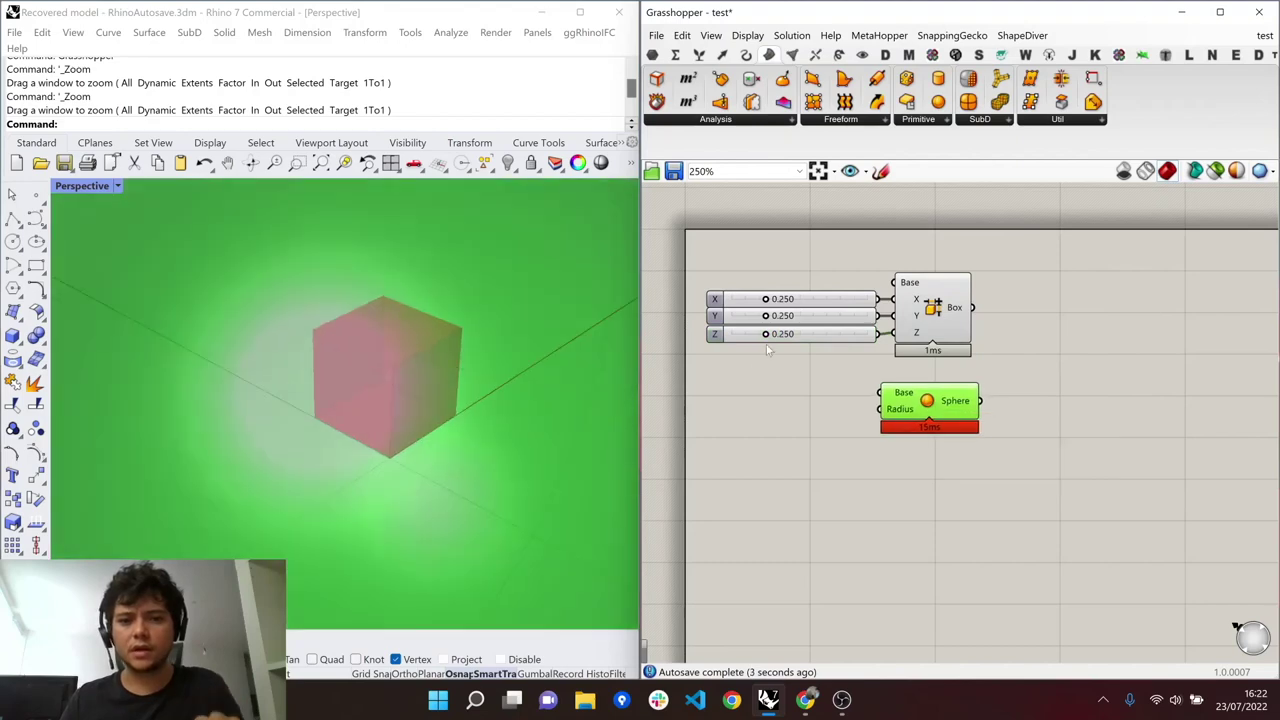
- Copy the Z slider, wire the copy to the sphere's Radius and rename it R
{"action": "left_click", "coordinate": [818, 336]}
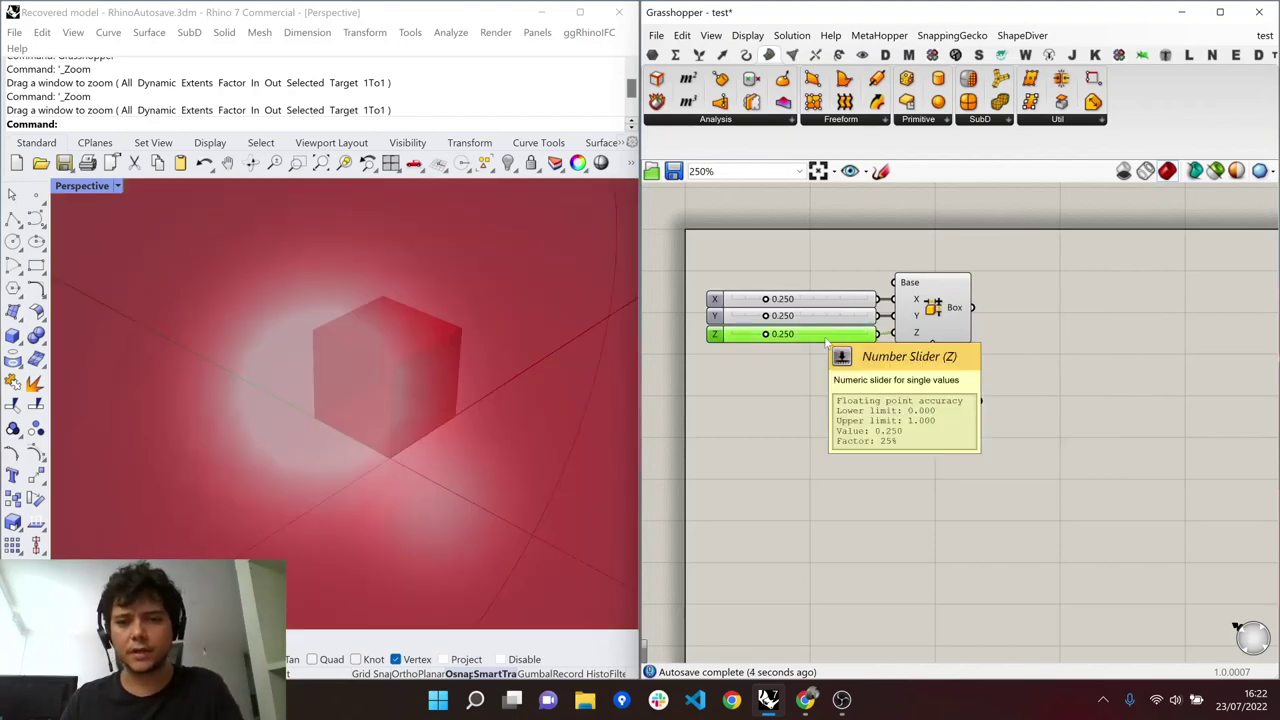
{"action": "key", "text": "ctrl+c"}
{"action": "key", "text": "ctrl+v"}
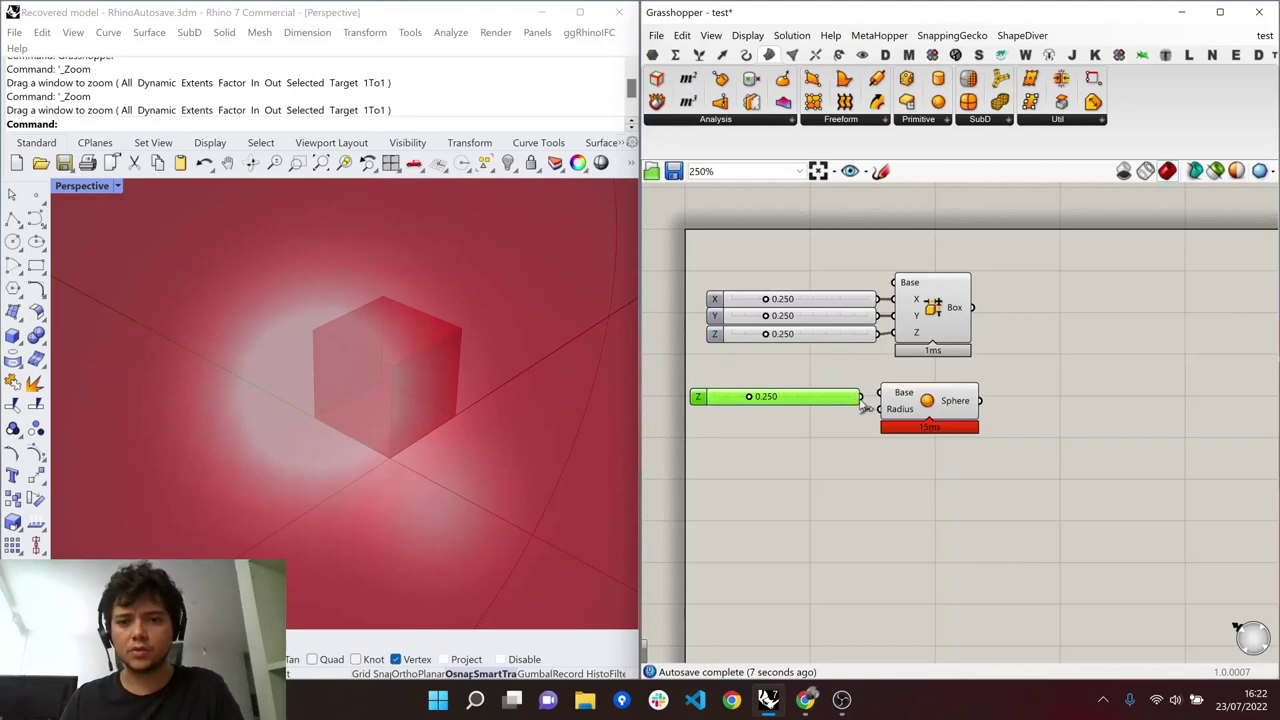
{"action": "left_click_drag", "start_coordinate": [861, 397], "coordinate": [879, 409]}
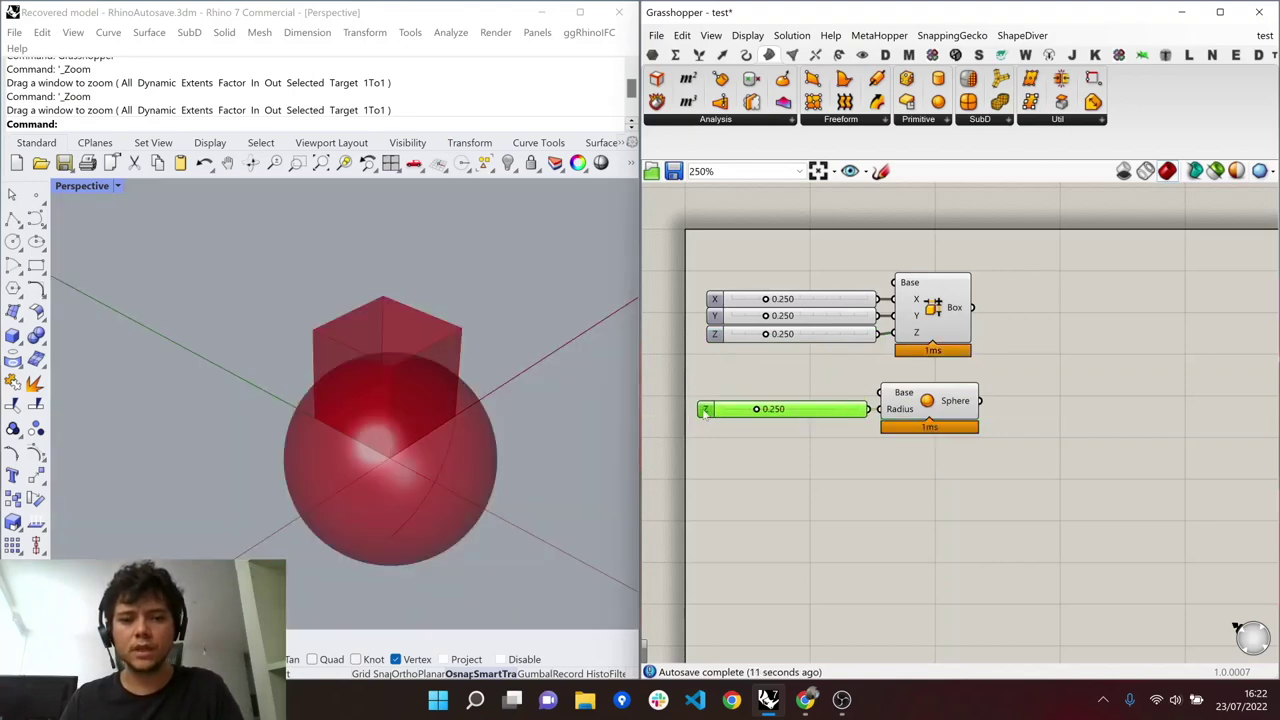
{"action": "mouse_move", "coordinate": [704, 413]}
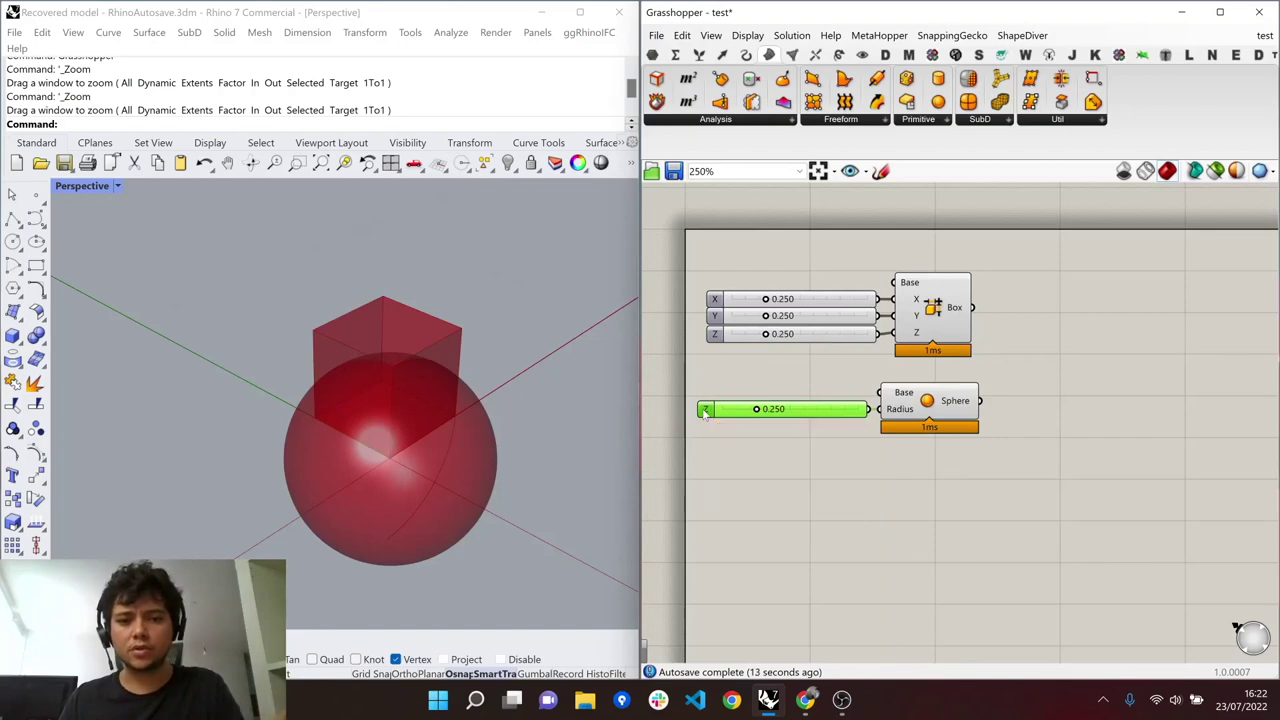
{"action": "right_click", "coordinate": [704, 413]}
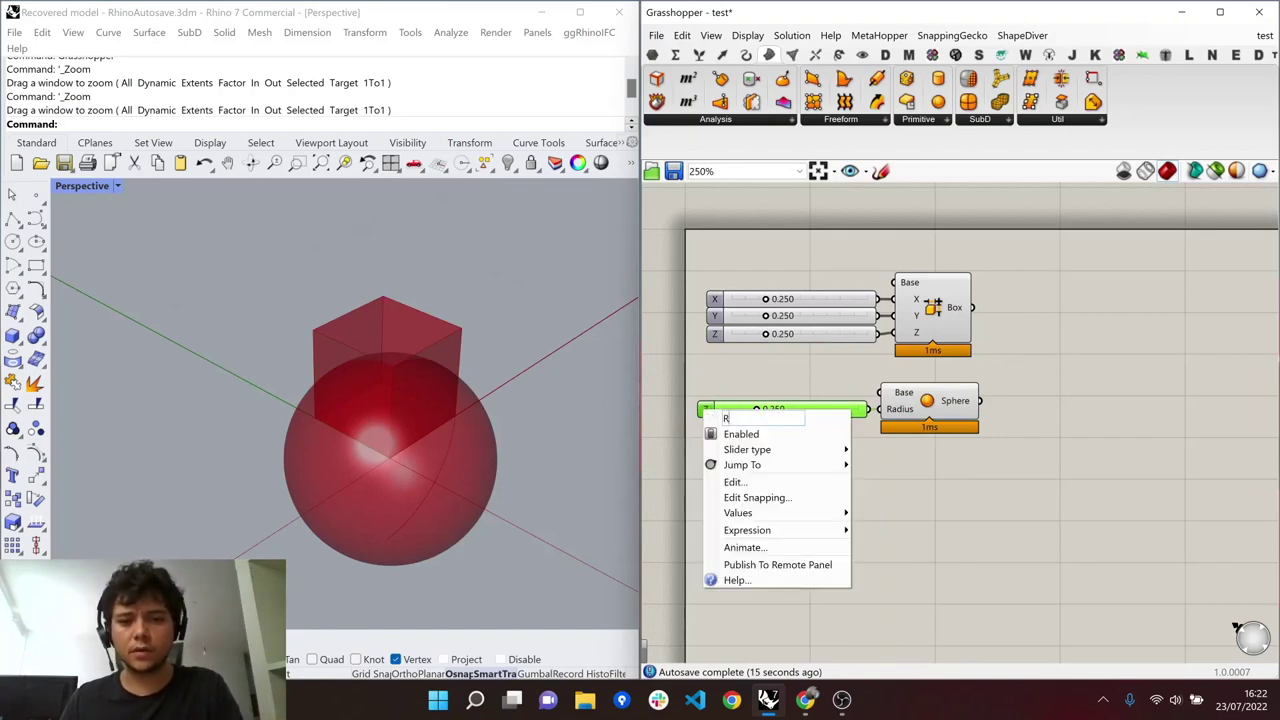
{"action": "key", "text": "Return"}
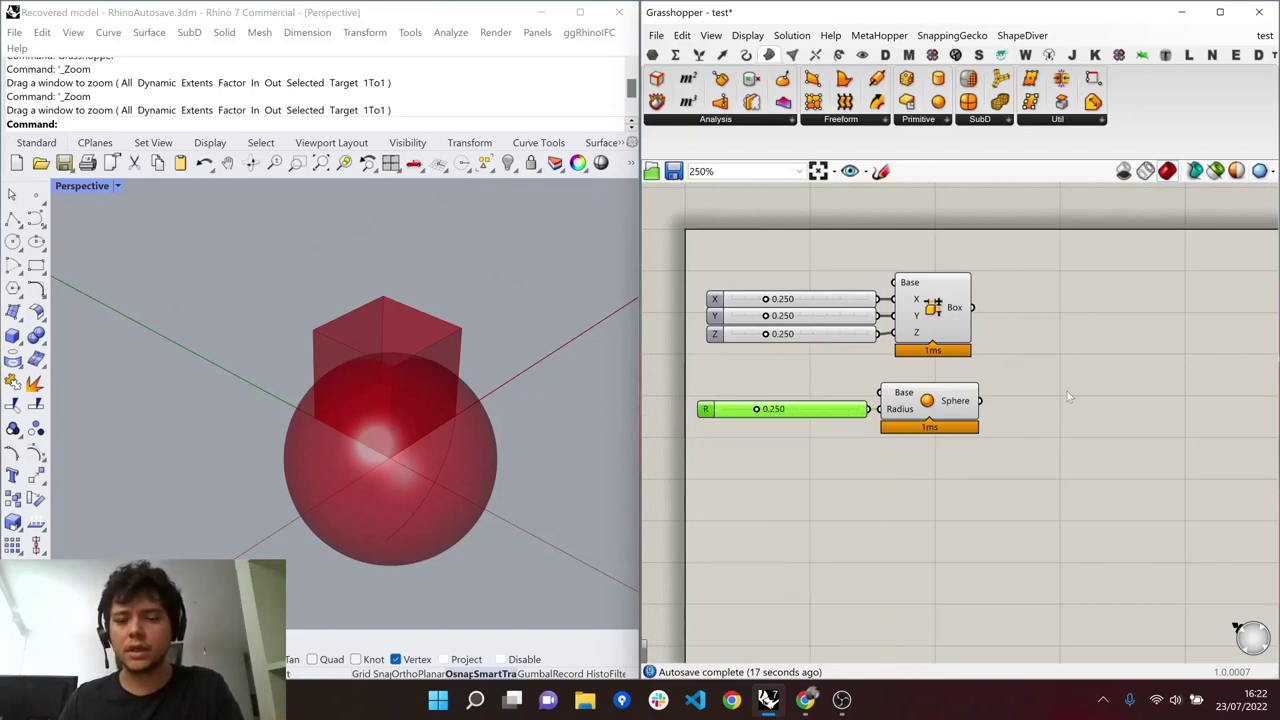
{"action": "left_click", "coordinate": [1065, 386]}
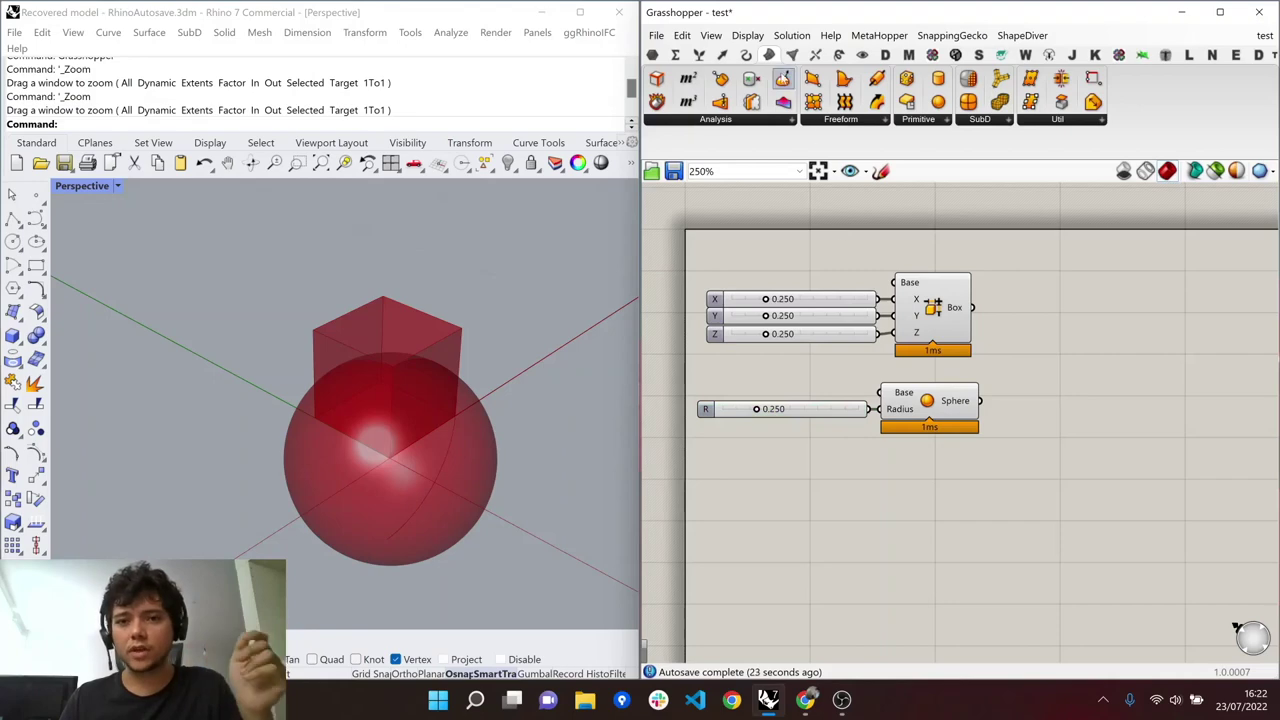
- Add a Solid Difference component with the box as Breps A and the sphere as Breps B
{"action": "left_click", "coordinate": [816, 55]}
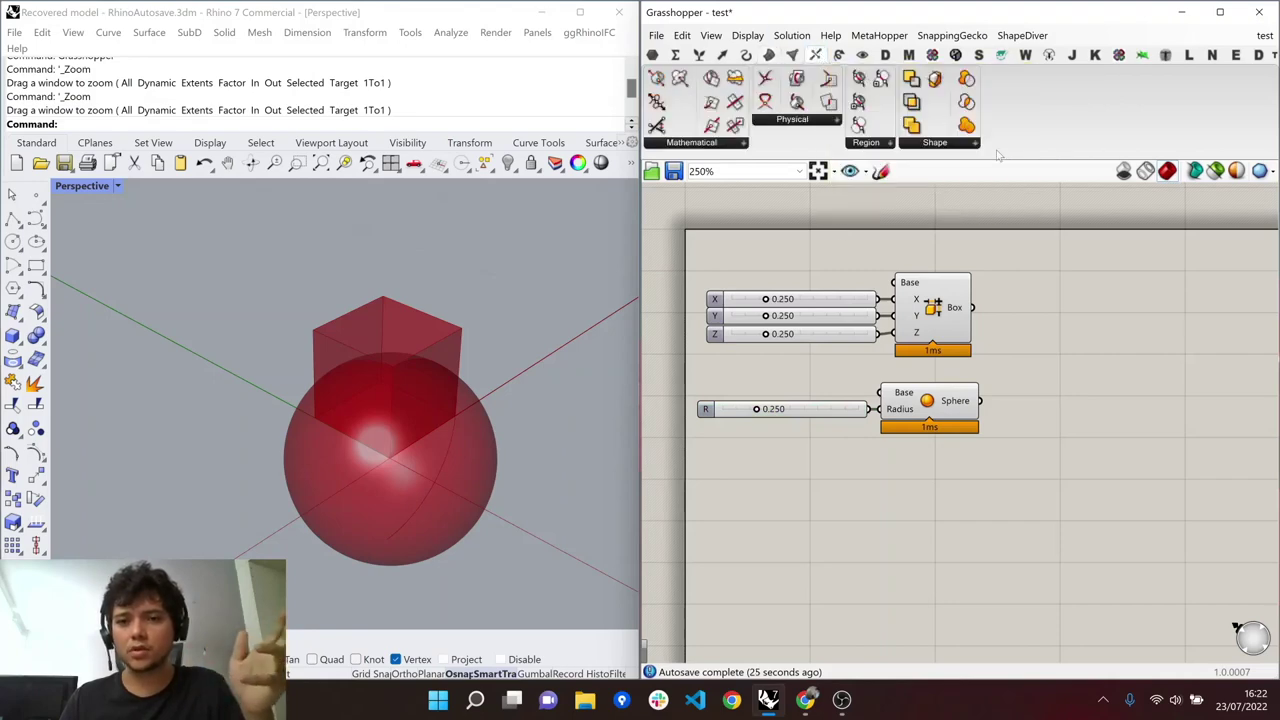
{"action": "left_click", "coordinate": [957, 144]}
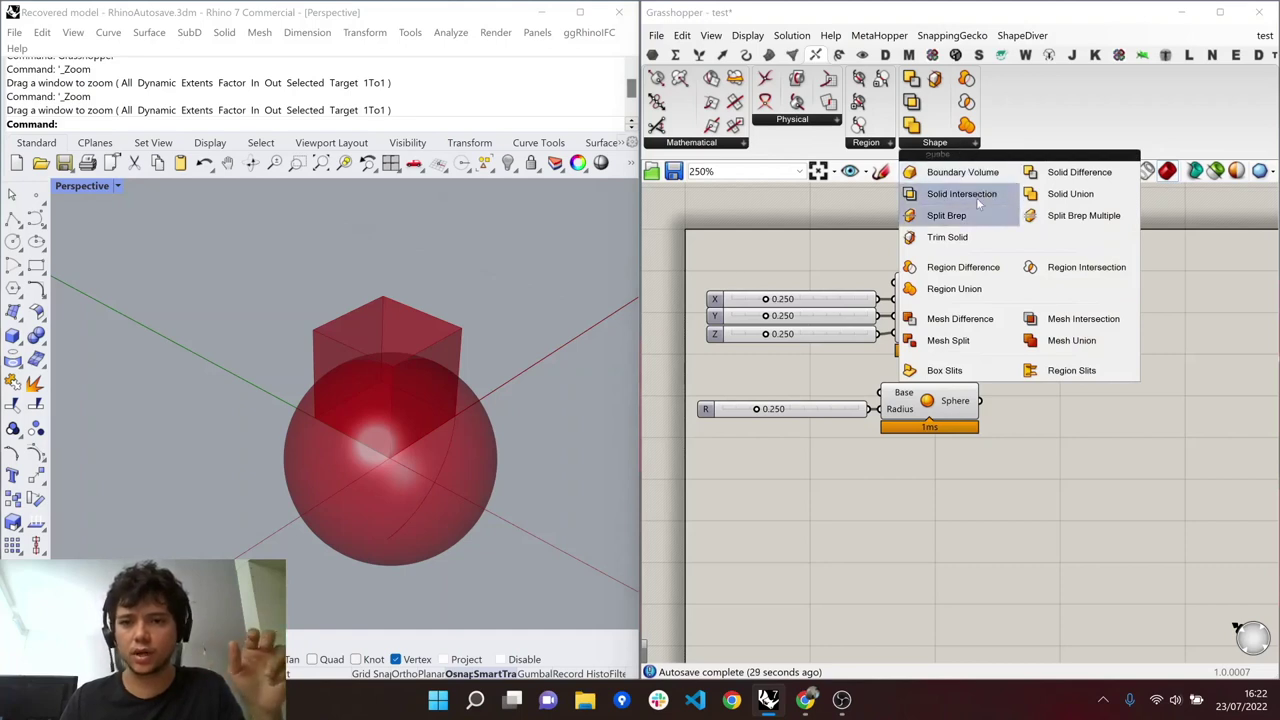
{"action": "left_click_drag", "start_coordinate": [1078, 182], "coordinate": [1055, 348]}
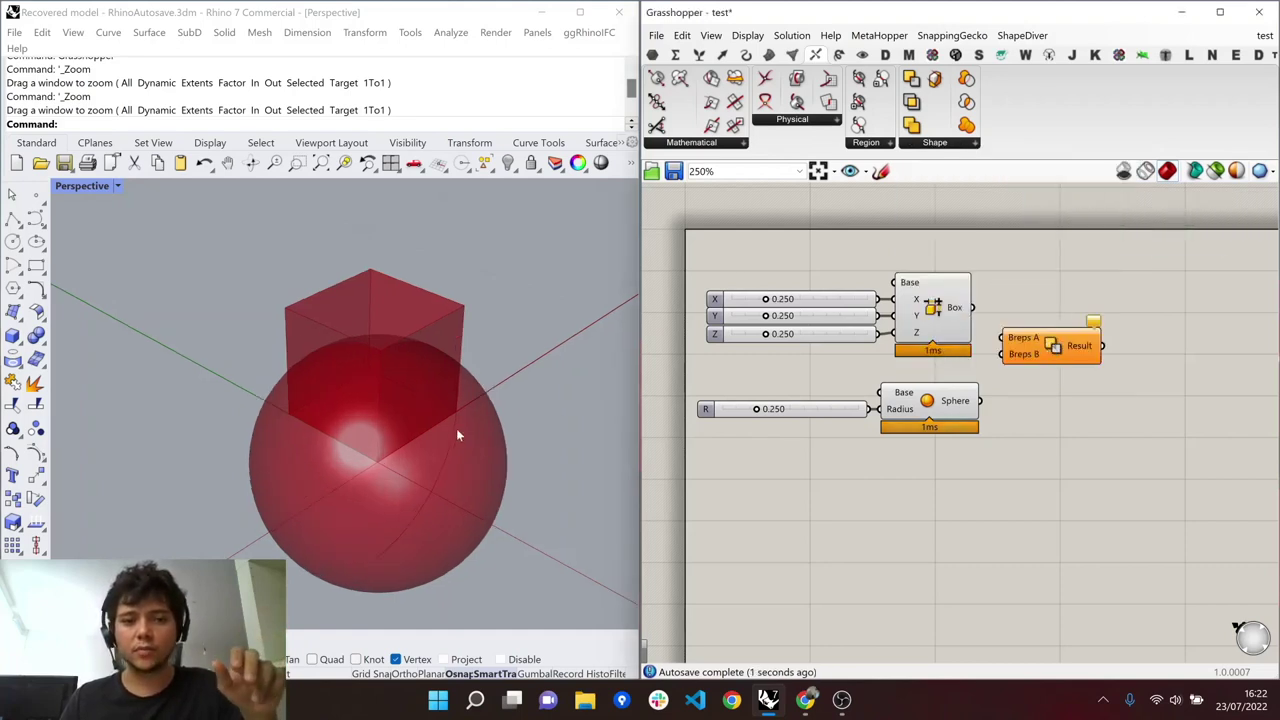
{"action": "right_click_drag", "start_coordinate": [457, 434], "coordinate": [386, 424]}
{"action": "scroll", "coordinate": [410, 450], "scroll_direction": "up", "scroll_amount": 4}
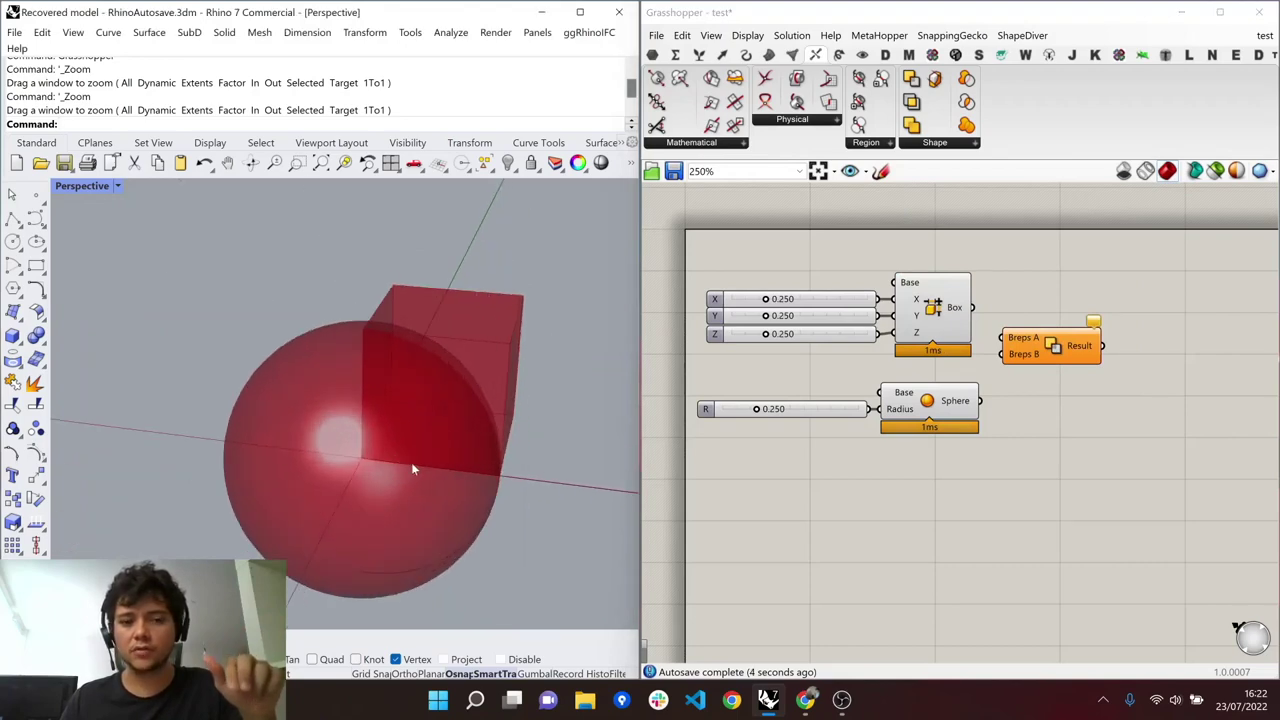
{"action": "right_click_drag", "start_coordinate": [450, 466], "coordinate": [488, 456]}
{"action": "left_click_drag", "start_coordinate": [975, 308], "coordinate": [1003, 338]}
{"action": "left_click_drag", "start_coordinate": [981, 401], "coordinate": [1044, 348]}
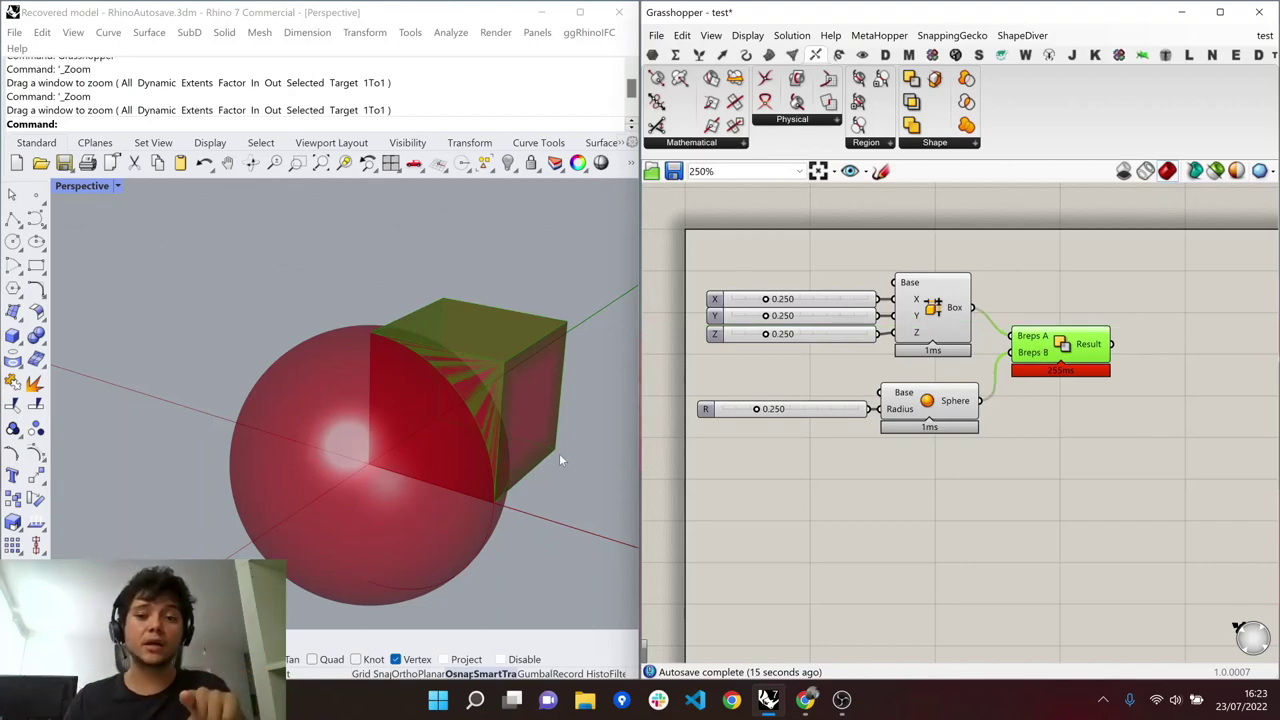
- Hide the previews of the box and sphere components so only the subtracted result shows
{"action": "right_click", "coordinate": [933, 319]}
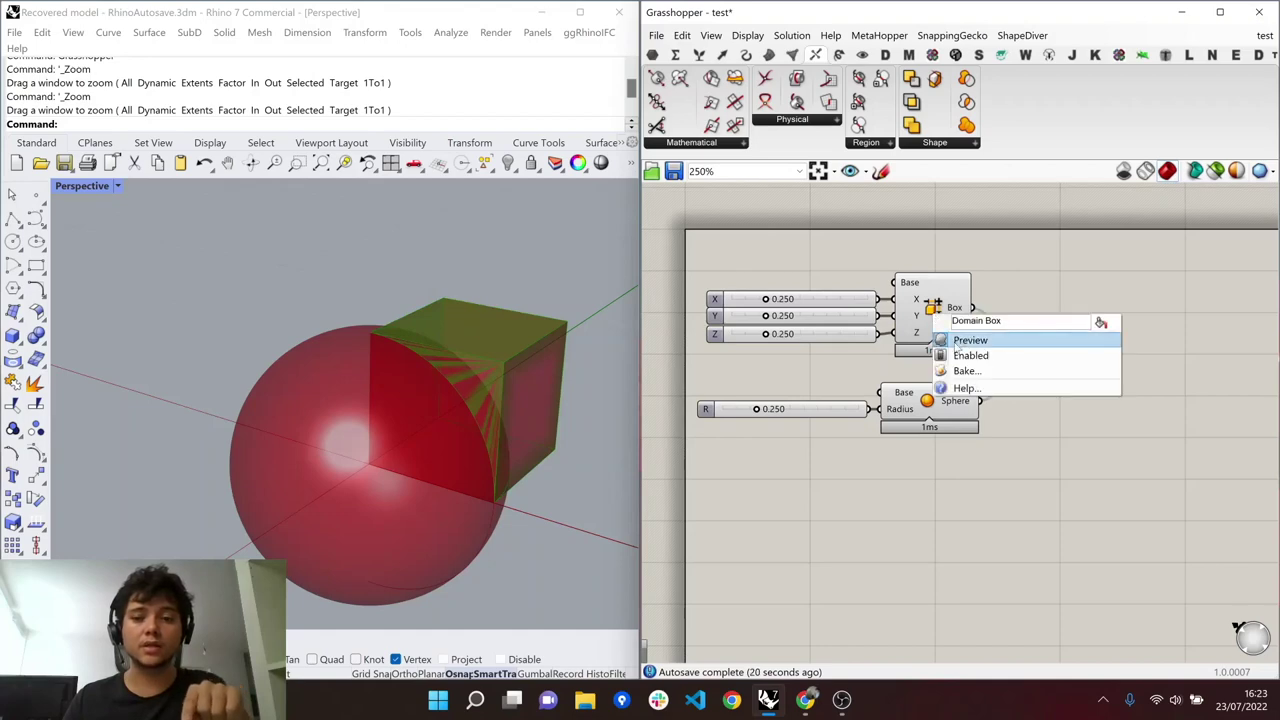
{"action": "left_click", "coordinate": [955, 268]}
{"action": "left_click_drag", "start_coordinate": [958, 245], "coordinate": [900, 450]}
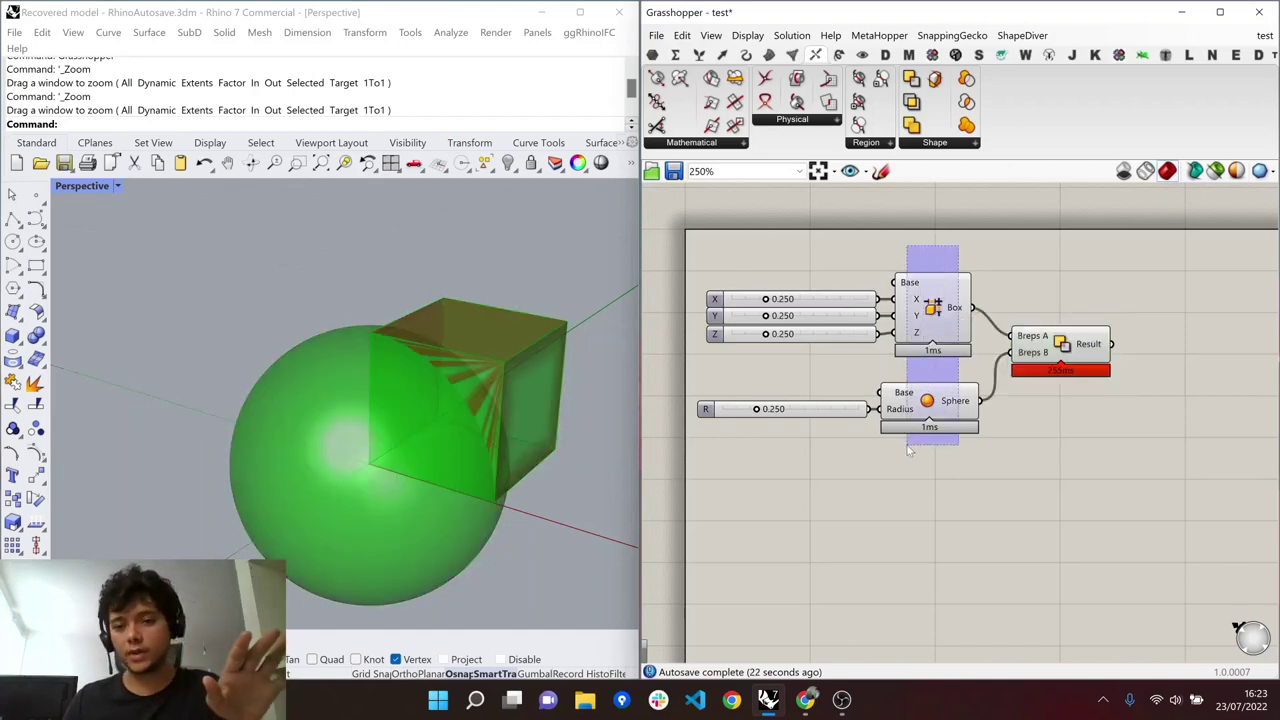
{"action": "right_click", "coordinate": [994, 476]}
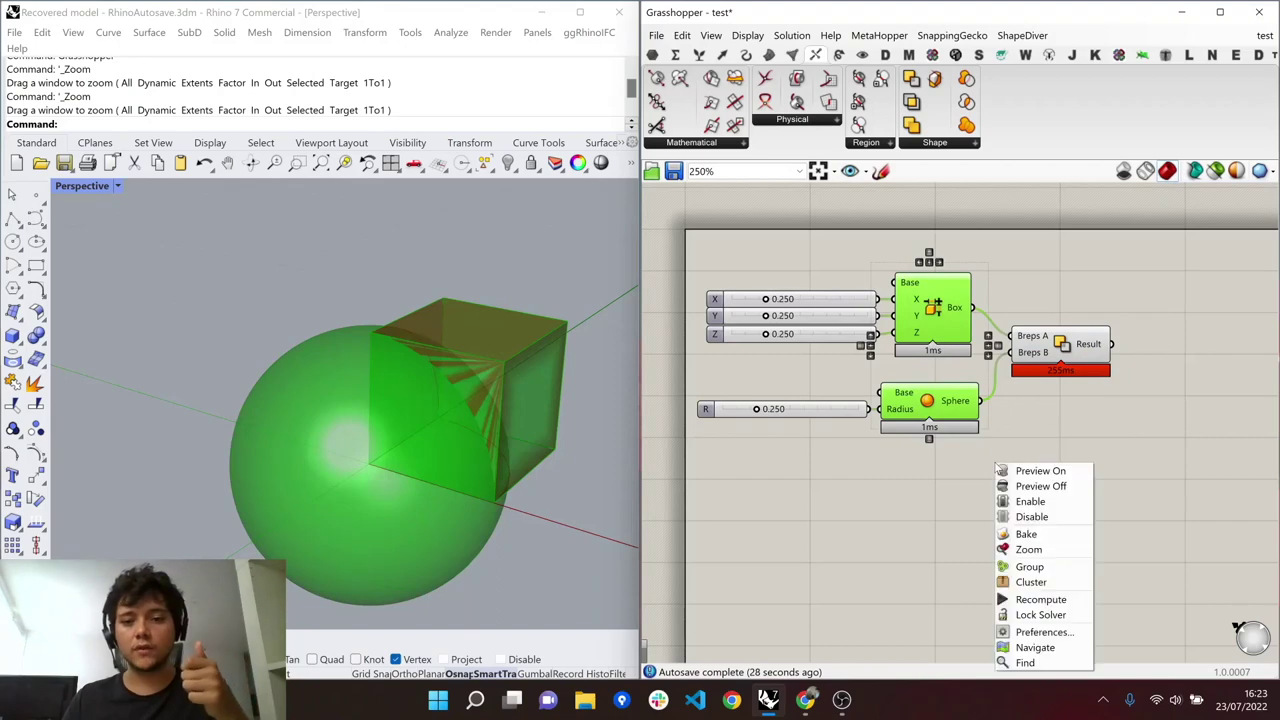
{"action": "left_click", "coordinate": [1046, 486]}
{"action": "right_click_drag", "start_coordinate": [333, 434], "coordinate": [404, 389]}
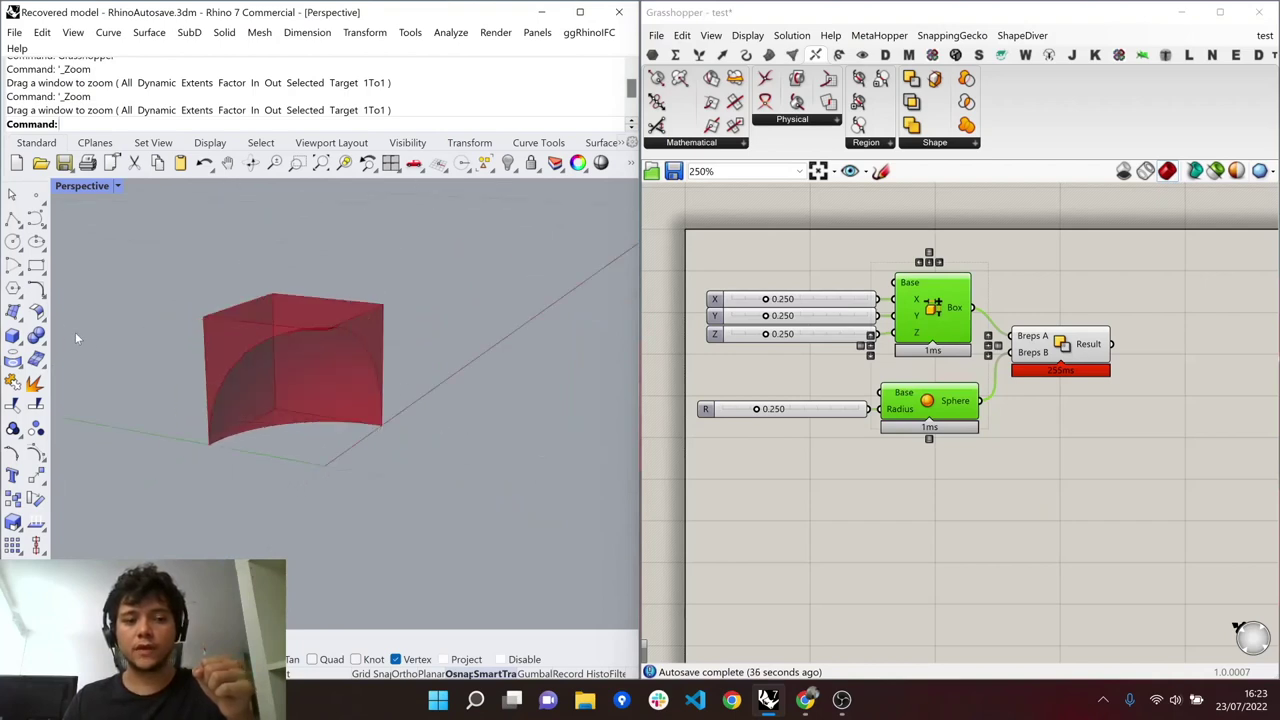
{"action": "scroll", "coordinate": [75, 338], "scroll_direction": "up", "scroll_amount": 3}
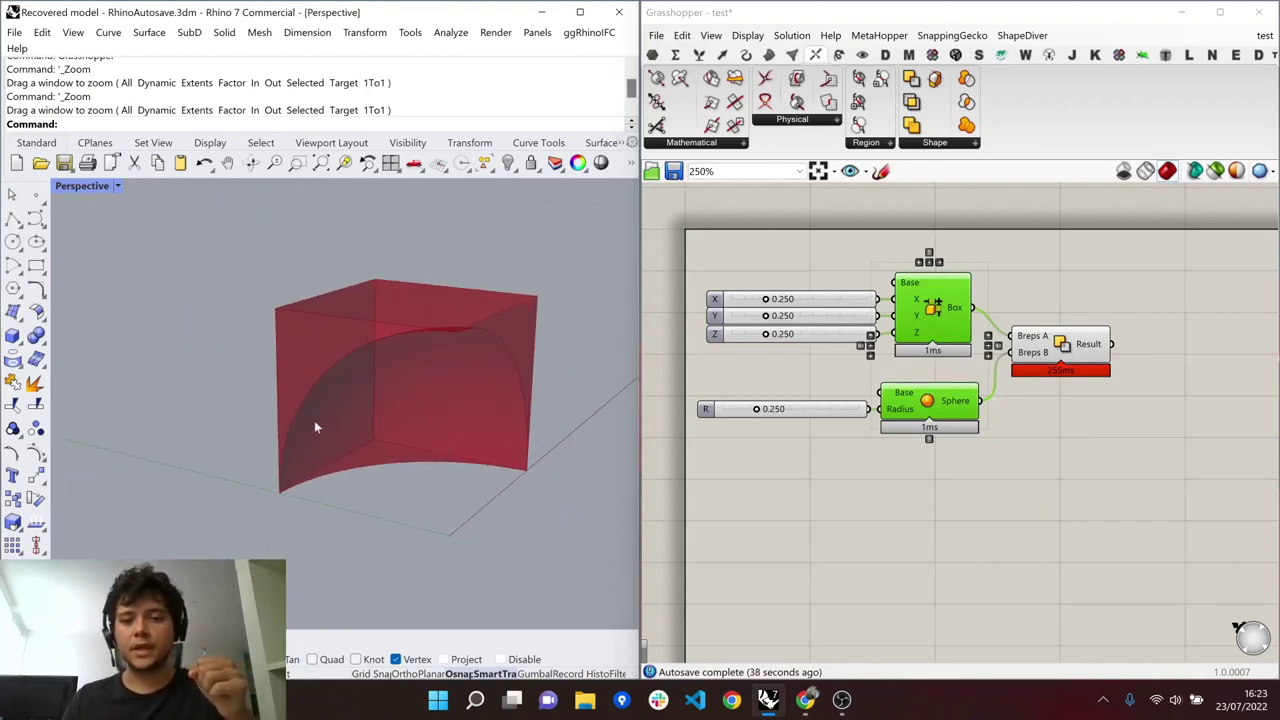
- Save the Grasshopper definition test.gh with Ctrl+S
{"action": "left_click", "coordinate": [1098, 471]}
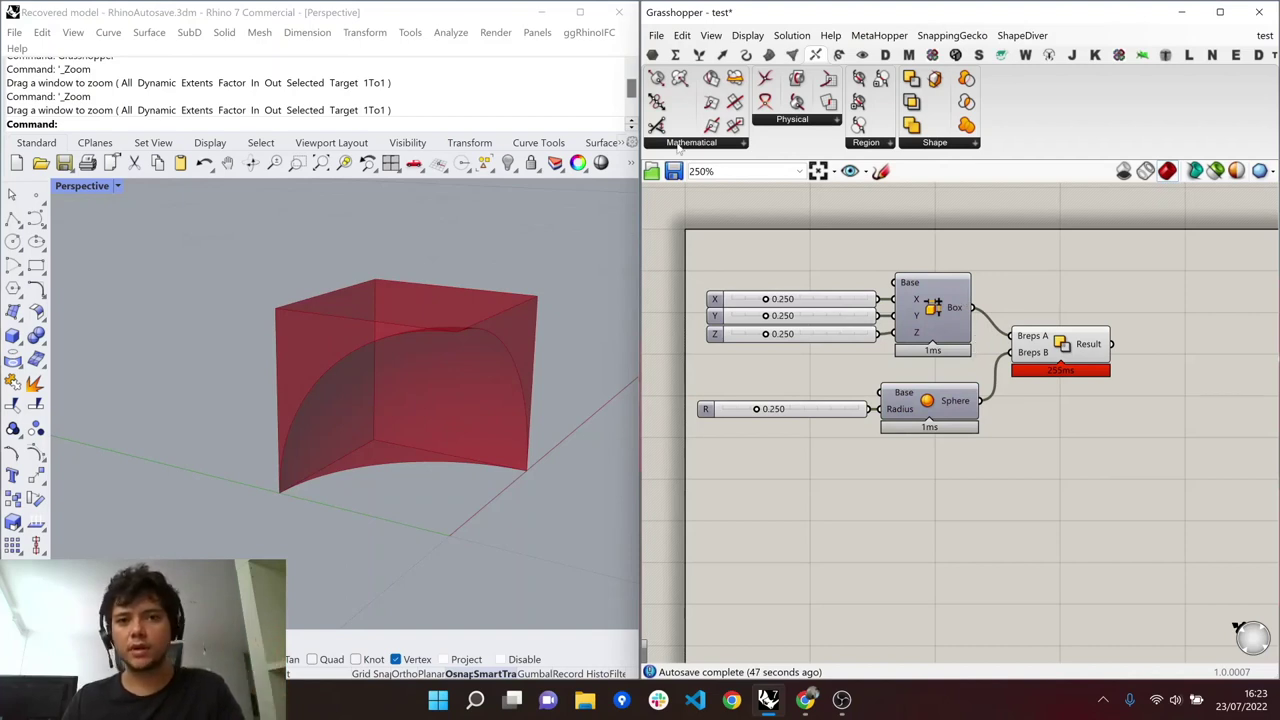
{"action": "key", "text": "ctrl+s"}
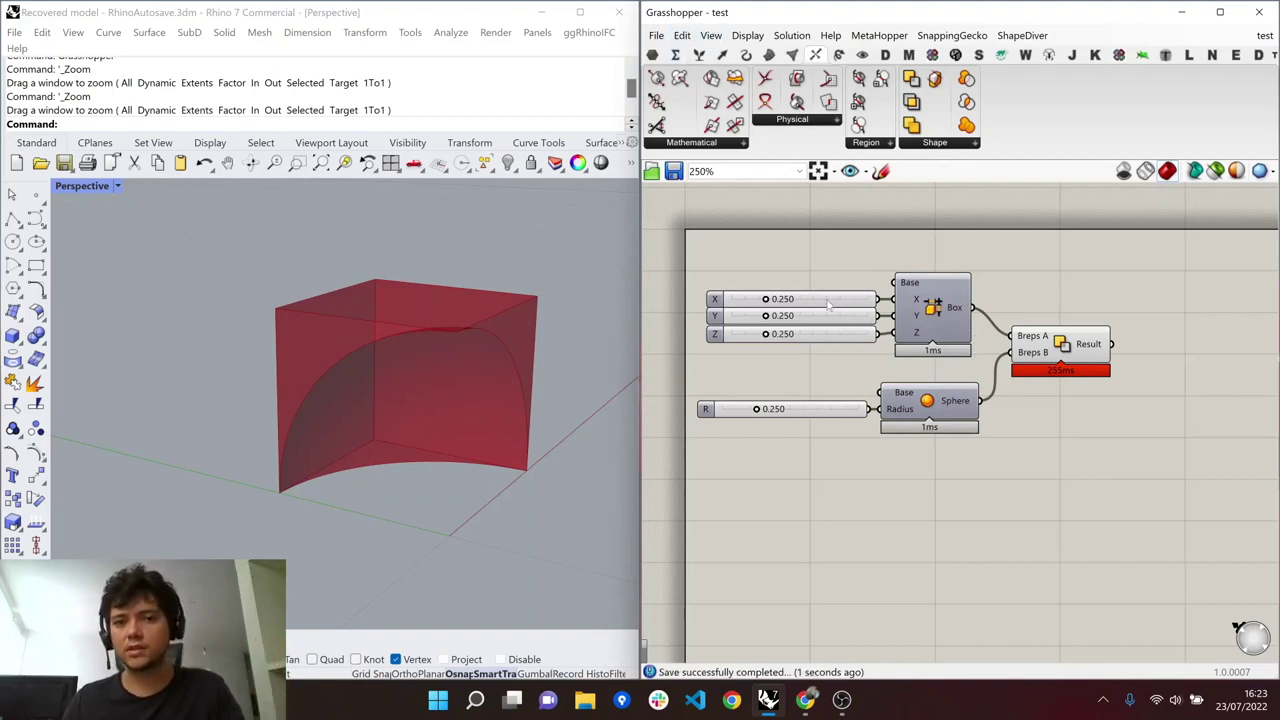
{"action": "mouse_move", "coordinate": [890, 432]}
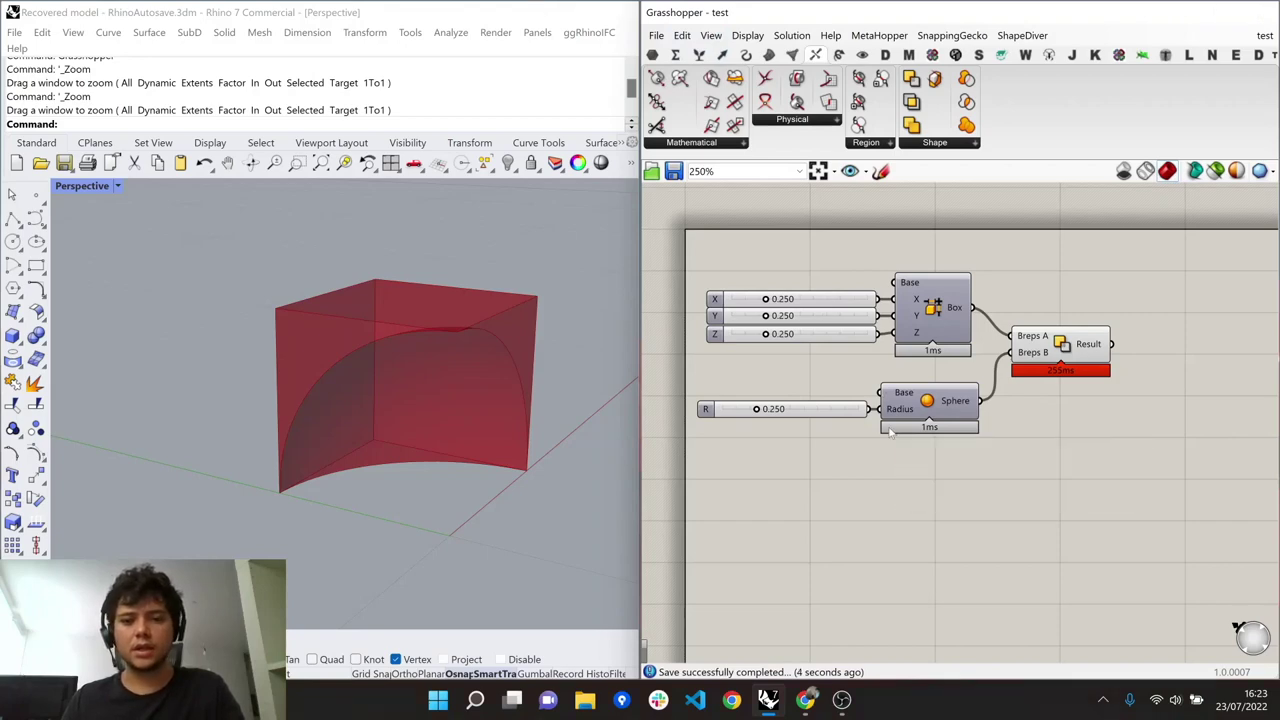
- Locate test.gh in the Desktop test folder, then bring the ShapeDiver login page forward
{"action": "key", "text": "ctrl+super+Right"}
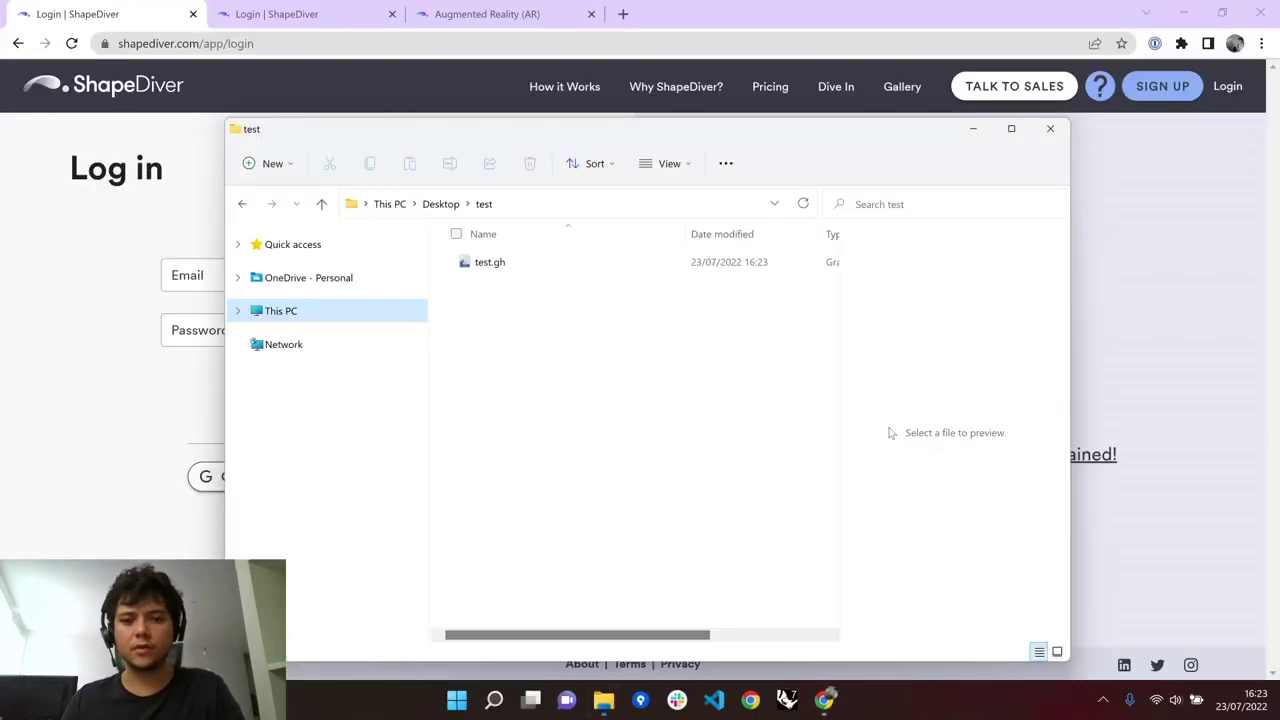
{"action": "left_click", "coordinate": [489, 268]}
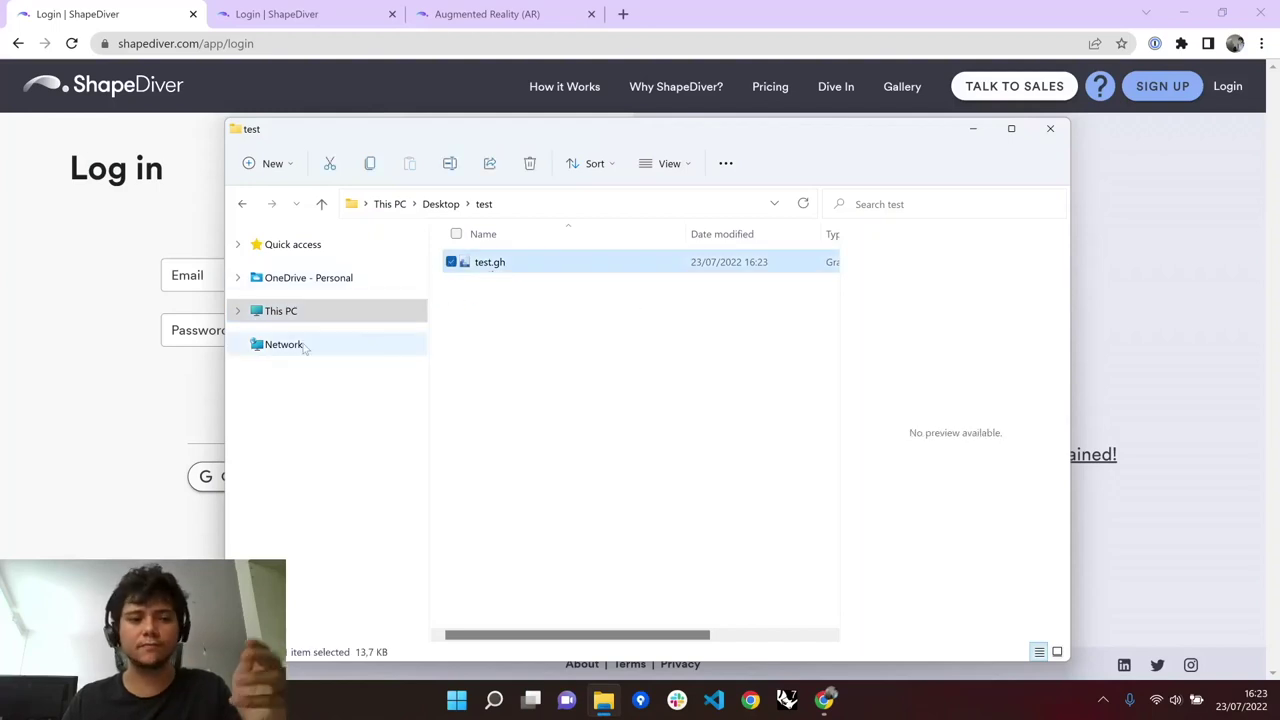
{"action": "left_click", "coordinate": [184, 380]}
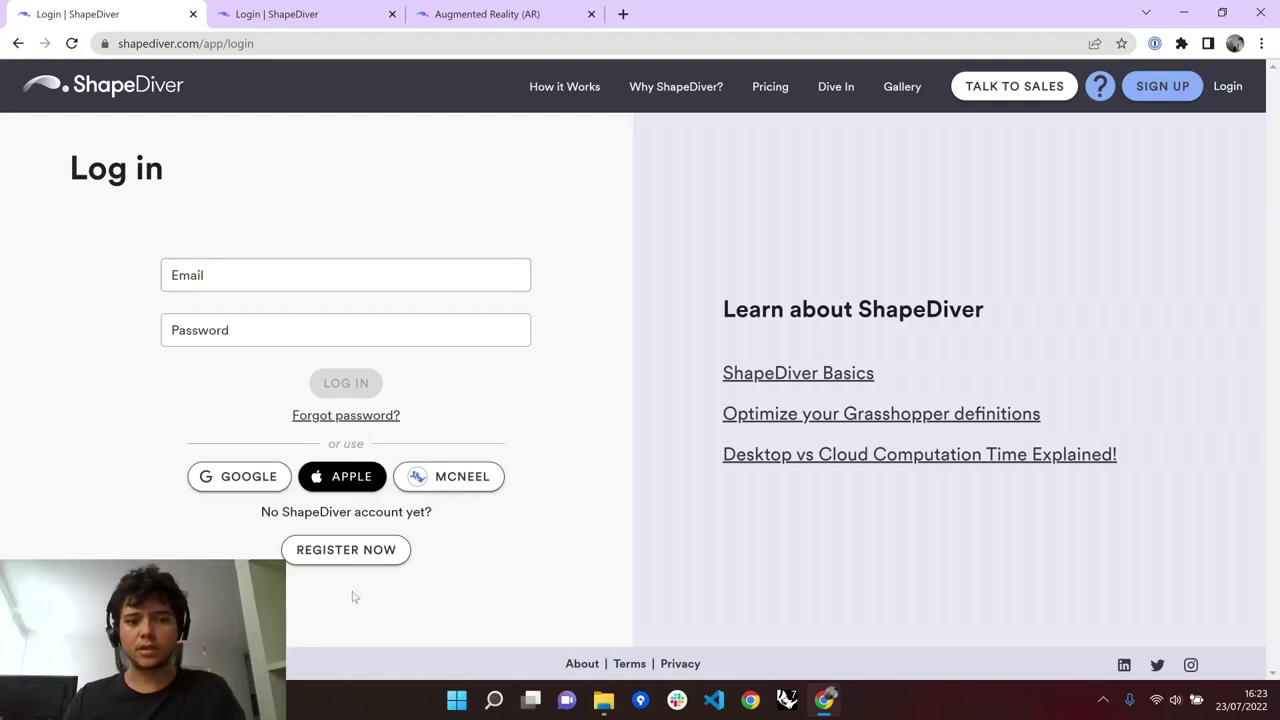
- View ShapeDiver's free registration page, then return to the autofilled login tab
{"action": "left_click", "coordinate": [386, 562]}
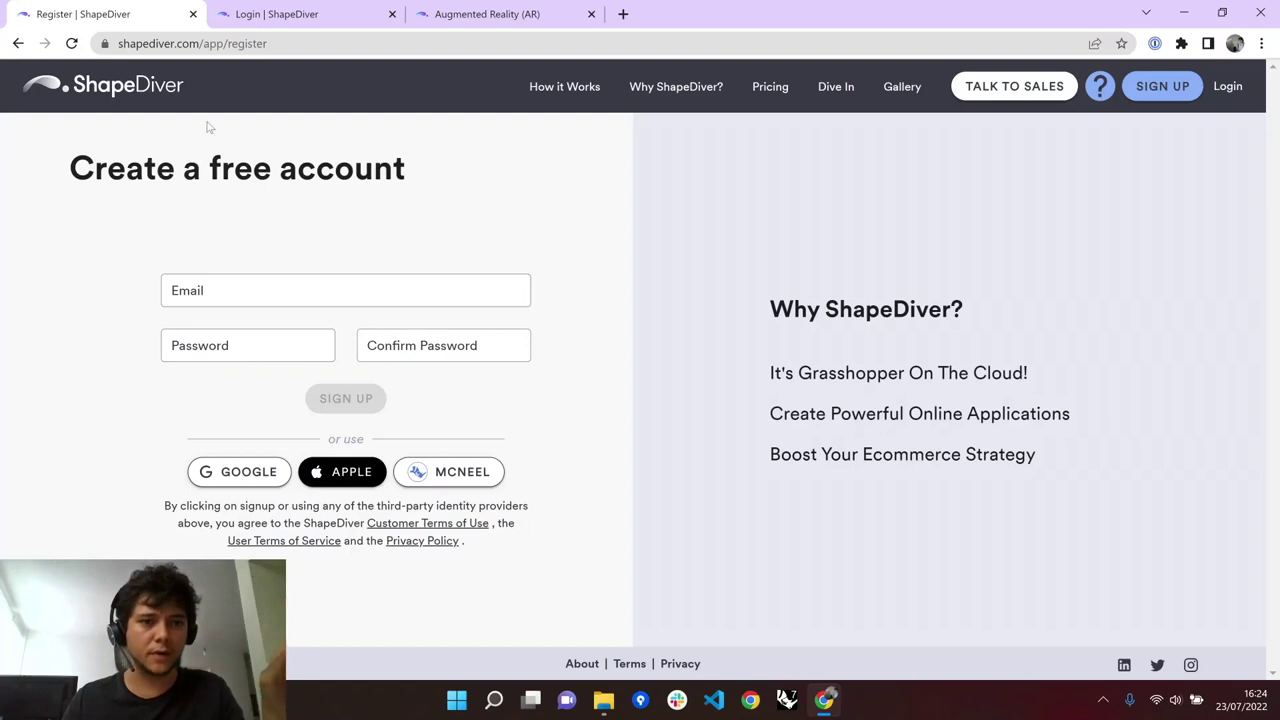
{"action": "left_click", "coordinate": [268, 18]}
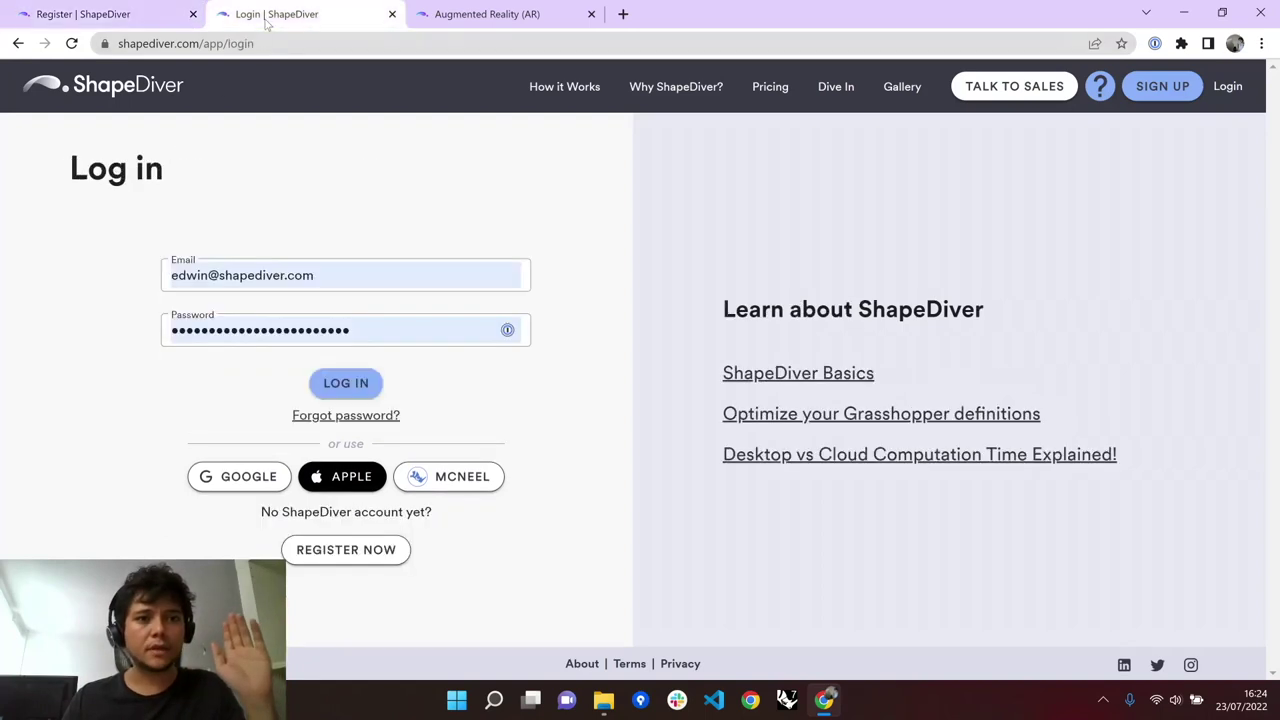
- Log in to ShapeDiver and drag test.gh from Explorer into the definition upload area
{"action": "left_click", "coordinate": [331, 391]}
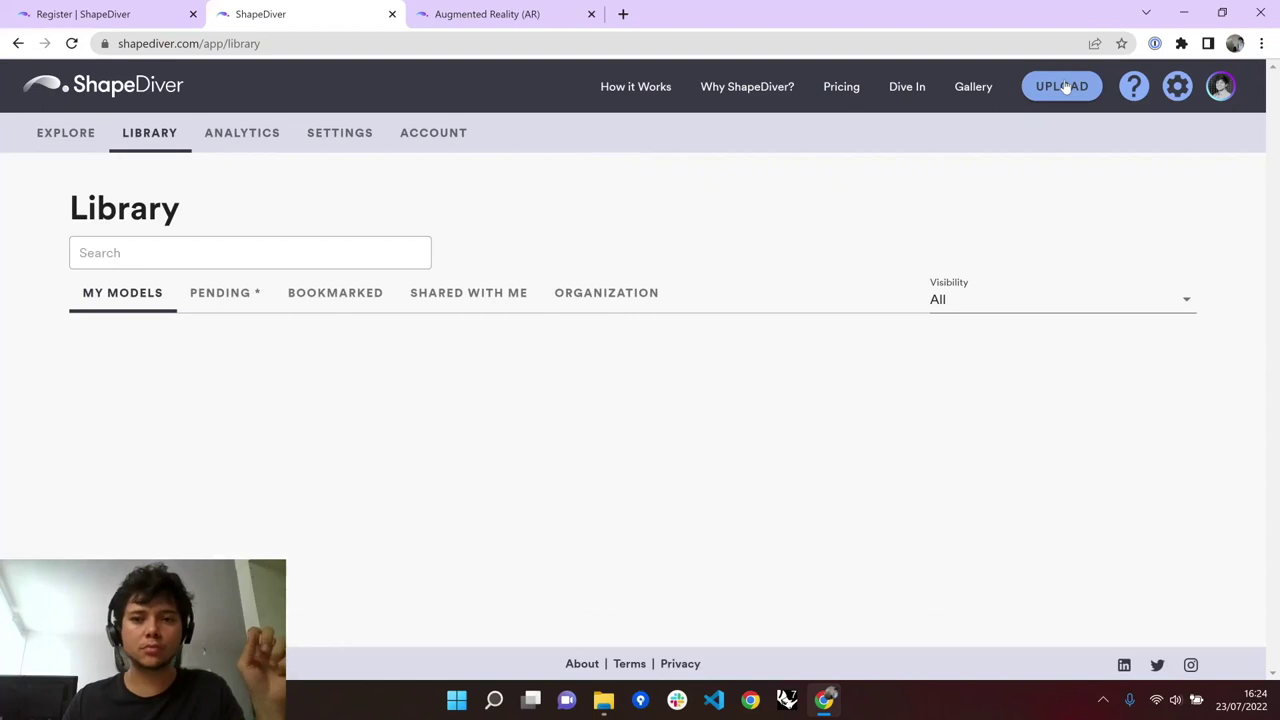
{"action": "left_click", "coordinate": [1062, 86]}
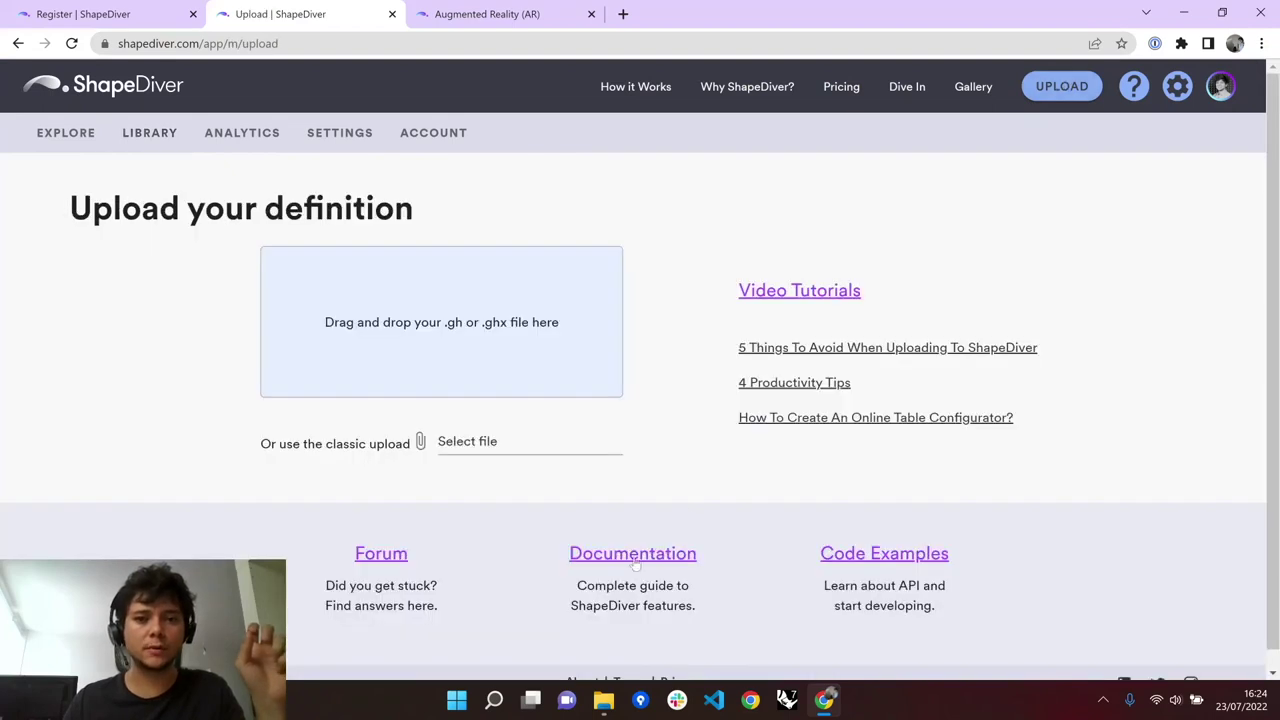
{"action": "left_click", "coordinate": [603, 700]}
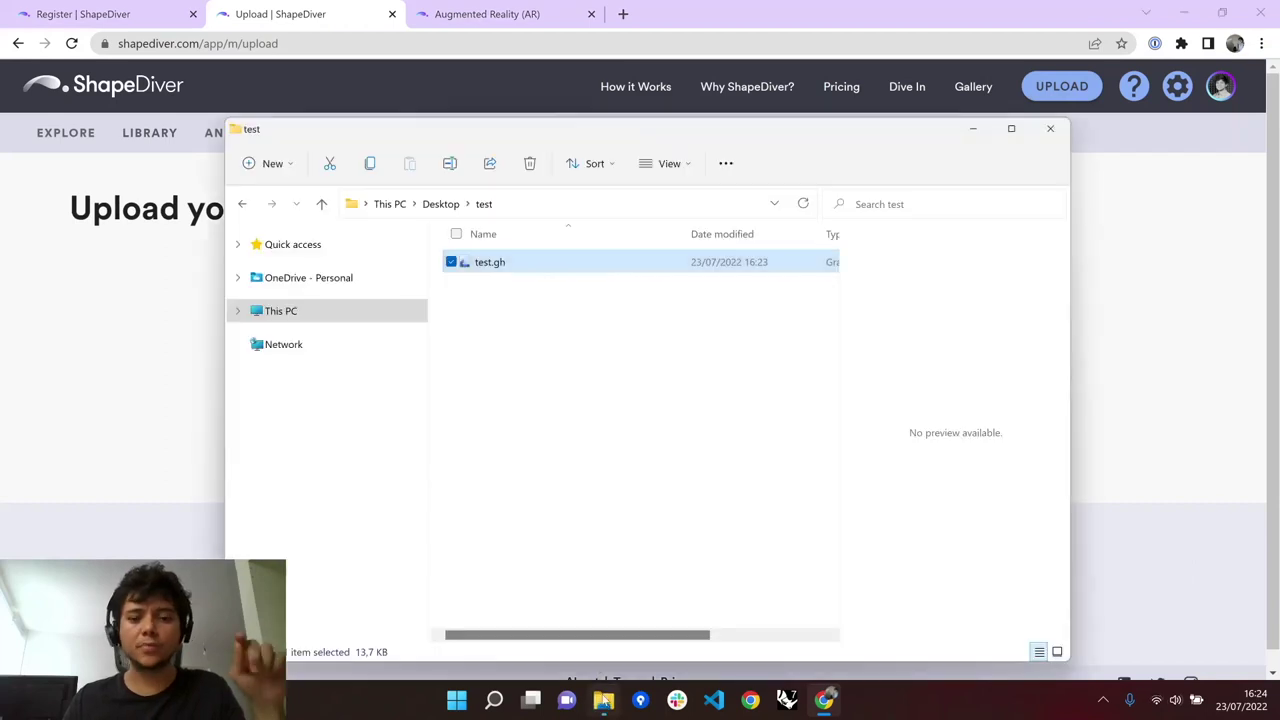
{"action": "left_click_drag", "start_coordinate": [643, 129], "coordinate": [945, 131]}
{"action": "left_click_drag", "start_coordinate": [830, 268], "coordinate": [402, 335]}
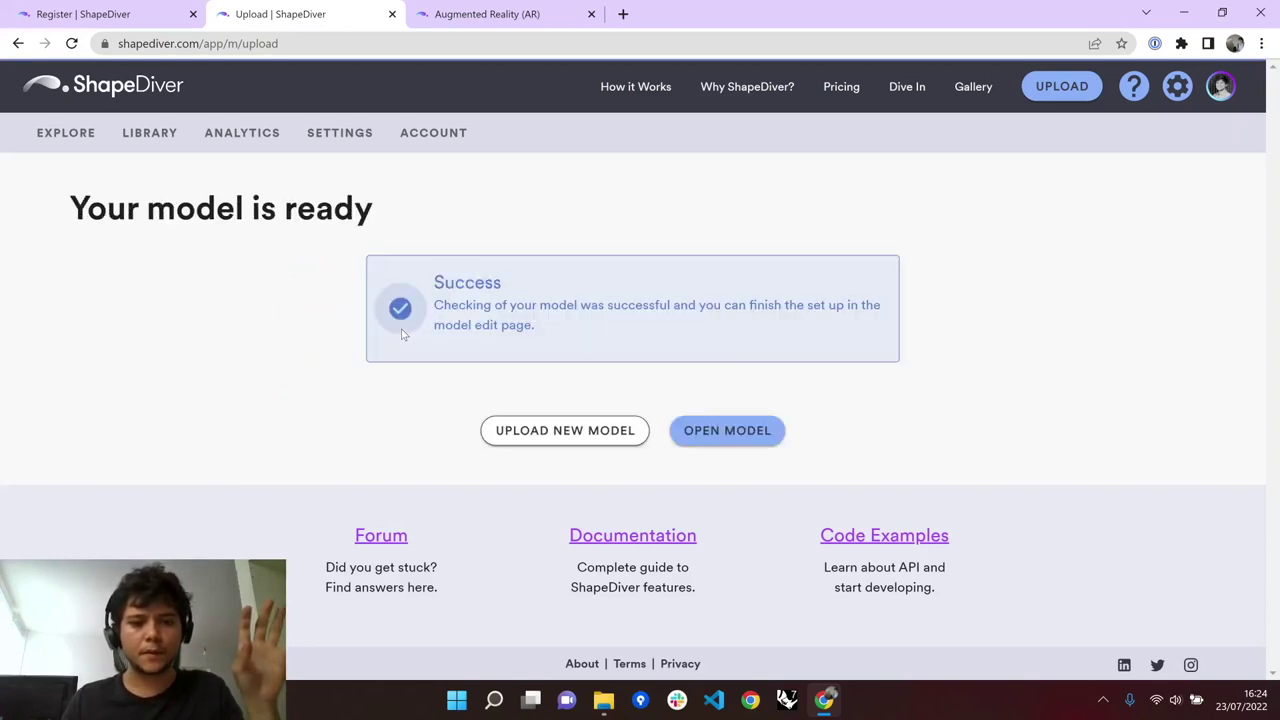
- Open the uploaded test model's edit page
{"action": "left_click", "coordinate": [726, 436]}
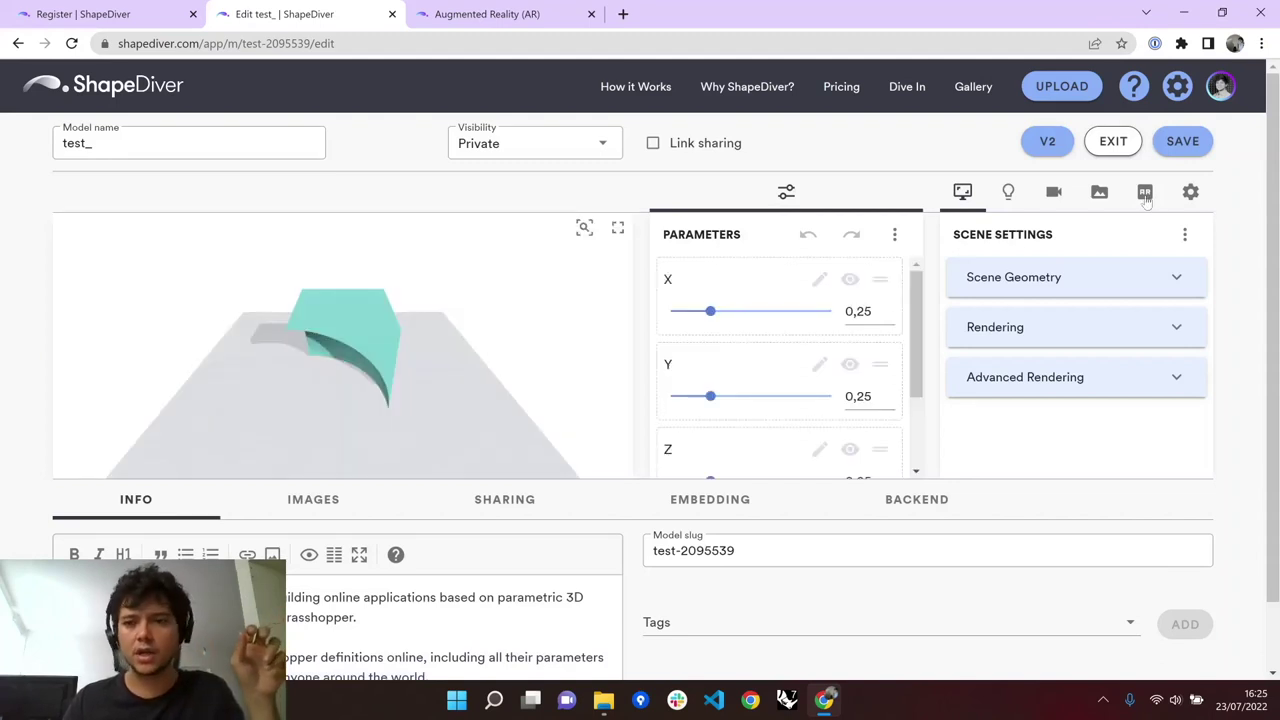
- Show the AR settings, then drag the R parameter from 0.25 down to 0.182
{"action": "left_click", "coordinate": [1145, 195]}
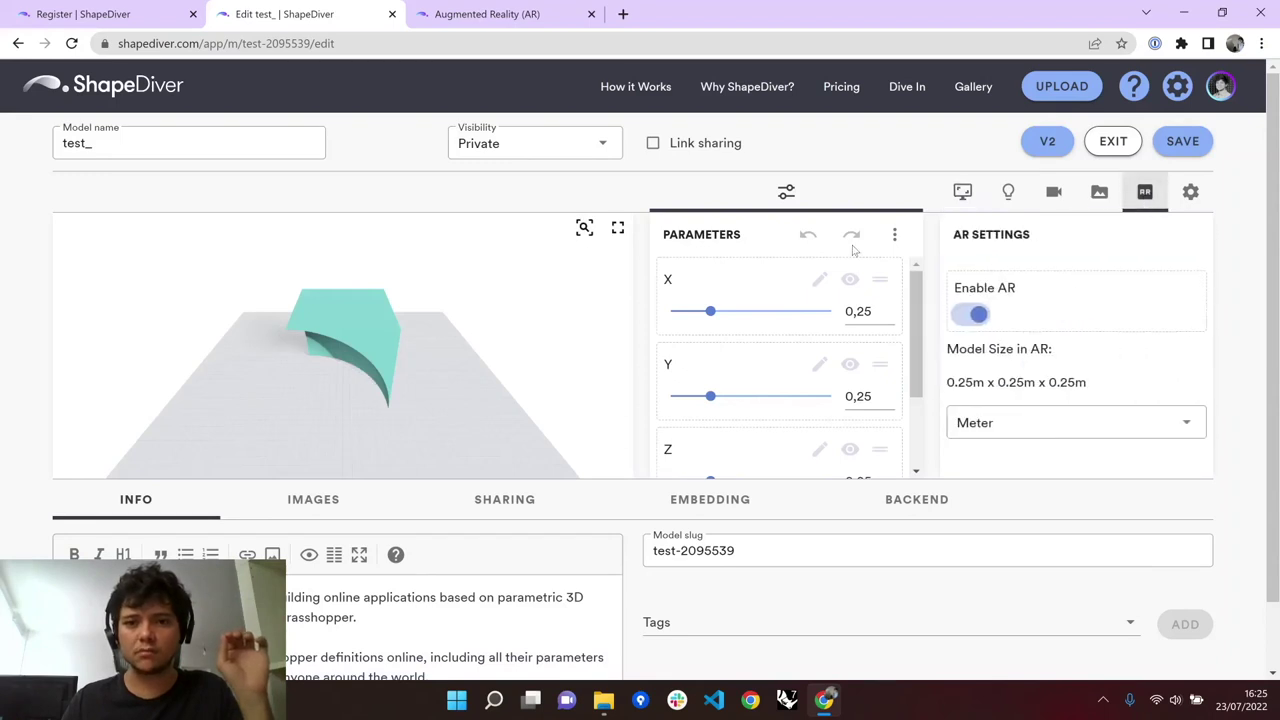
{"action": "left_click_drag", "start_coordinate": [313, 369], "coordinate": [453, 338]}
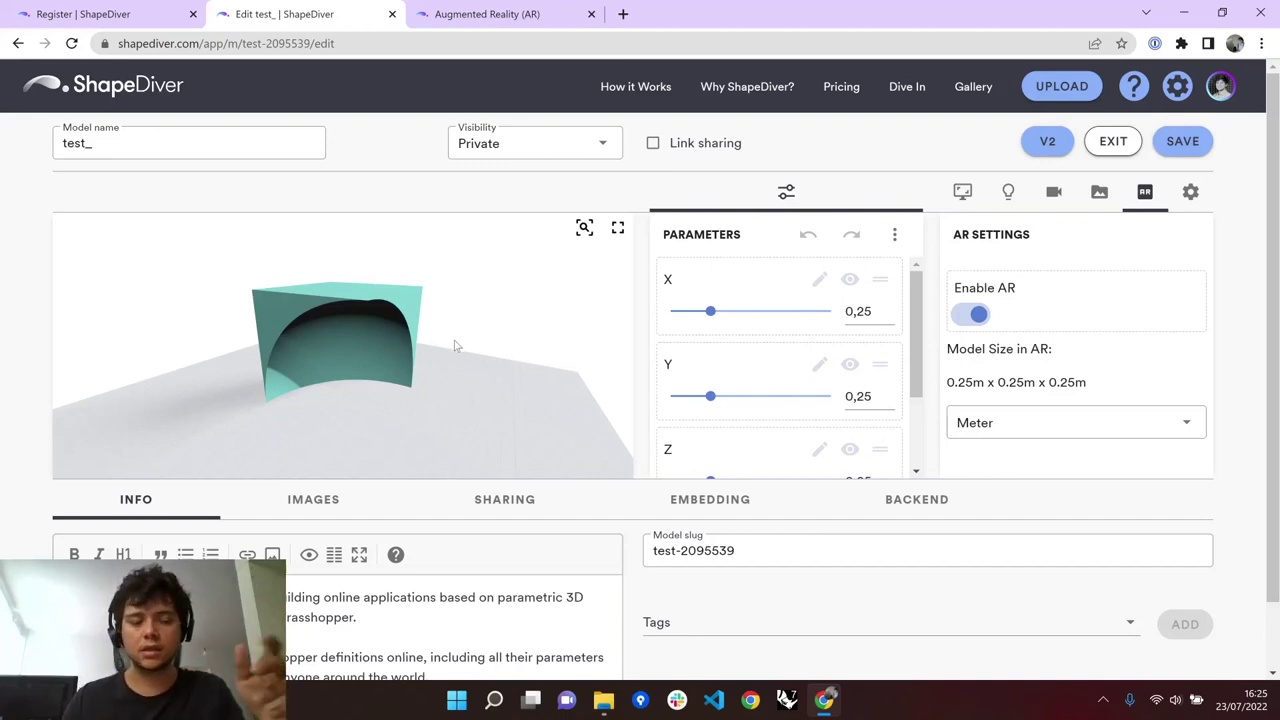
{"action": "mouse_move", "coordinate": [350, 338]}
{"action": "left_mouse_down"}
{"action": "mouse_move", "coordinate": [311, 331]}
{"action": "mouse_move", "coordinate": [341, 351]}
{"action": "left_mouse_up"}
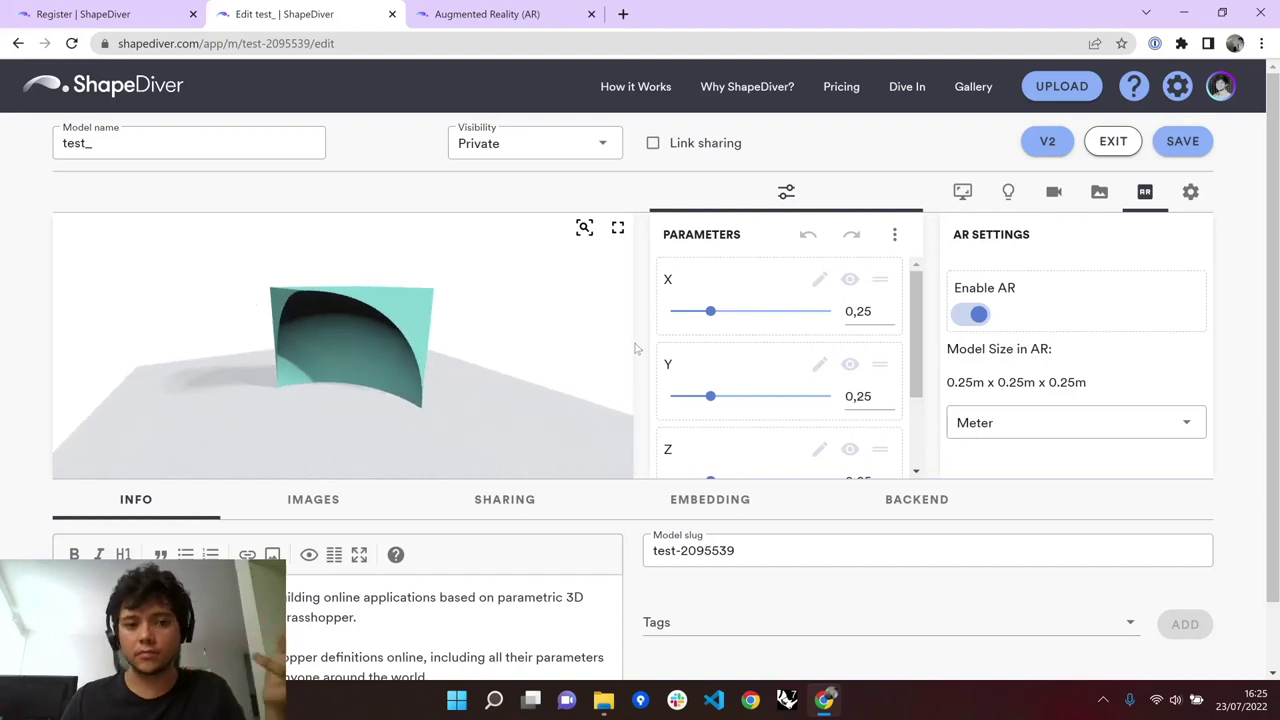
{"action": "scroll", "coordinate": [748, 348], "scroll_direction": "down", "scroll_amount": 1}
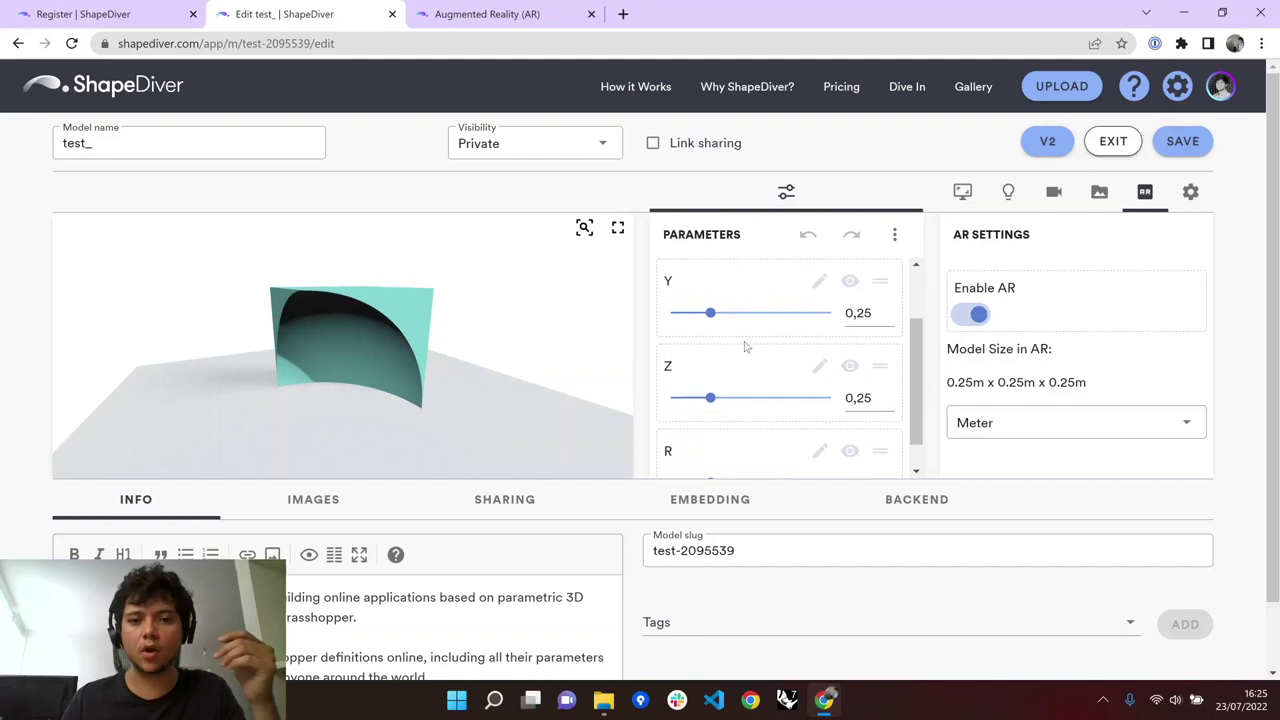
{"action": "scroll", "coordinate": [744, 347], "scroll_direction": "down", "scroll_amount": 1}
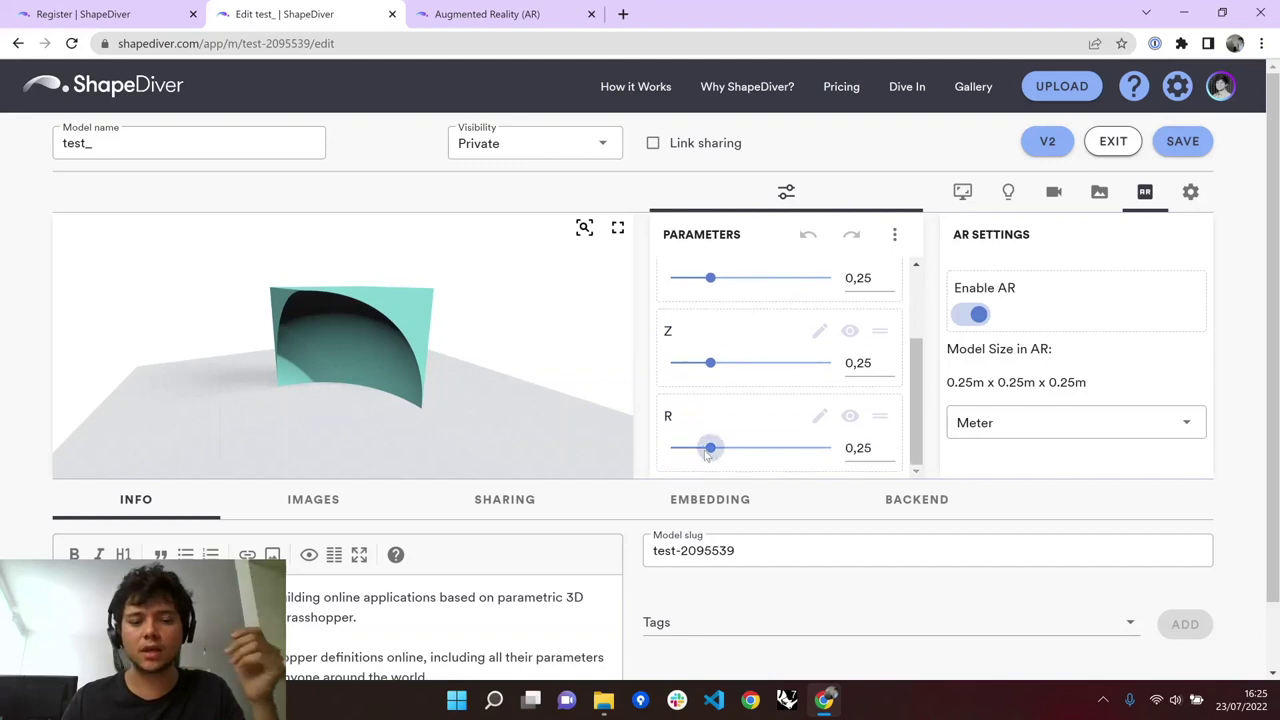
{"action": "left_click_drag", "start_coordinate": [708, 452], "coordinate": [699, 452]}
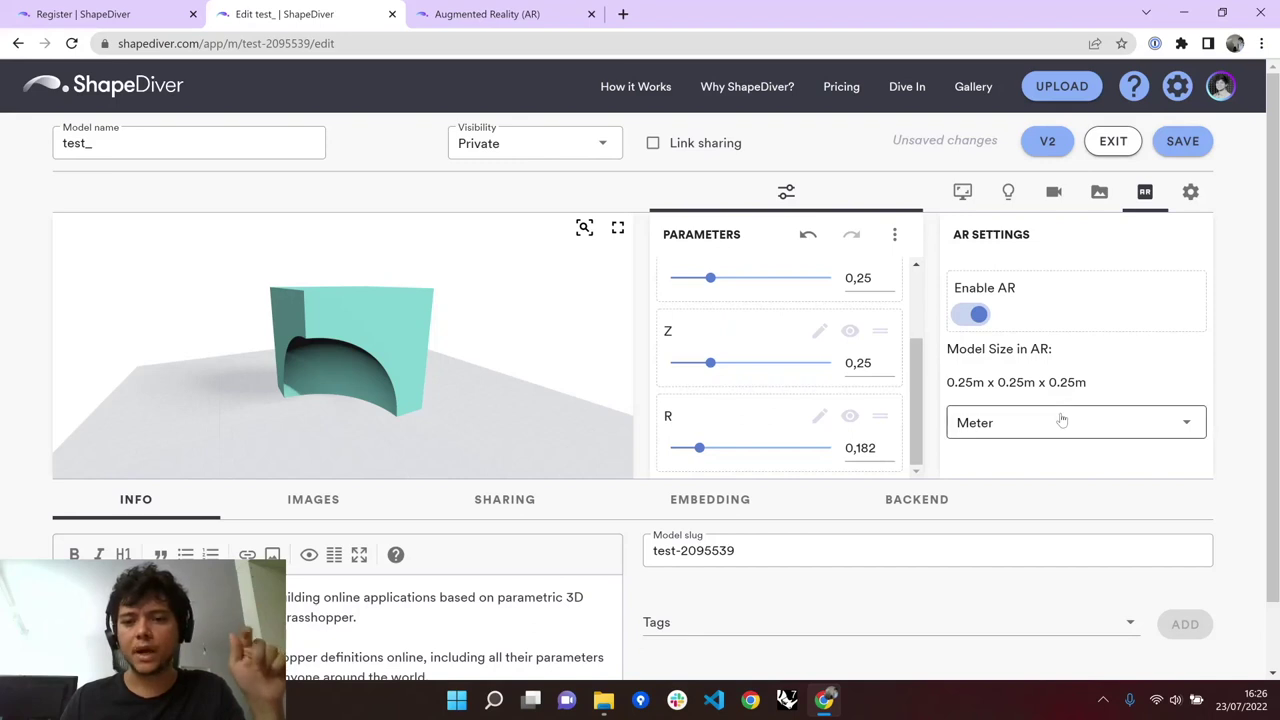
- Try Millimeter, Centimeter, Feet and Meter as the AR size unit, finally choosing Custom
{"action": "left_click", "coordinate": [1062, 420]}
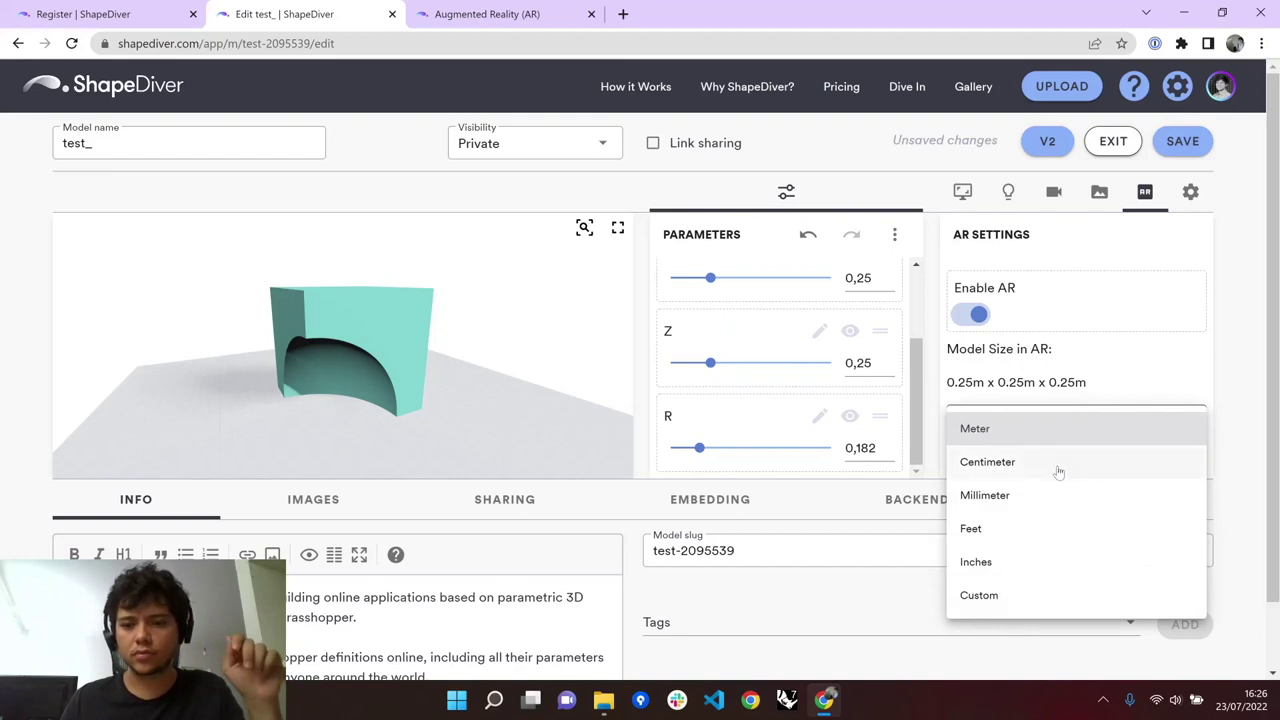
{"action": "left_click", "coordinate": [1045, 493]}
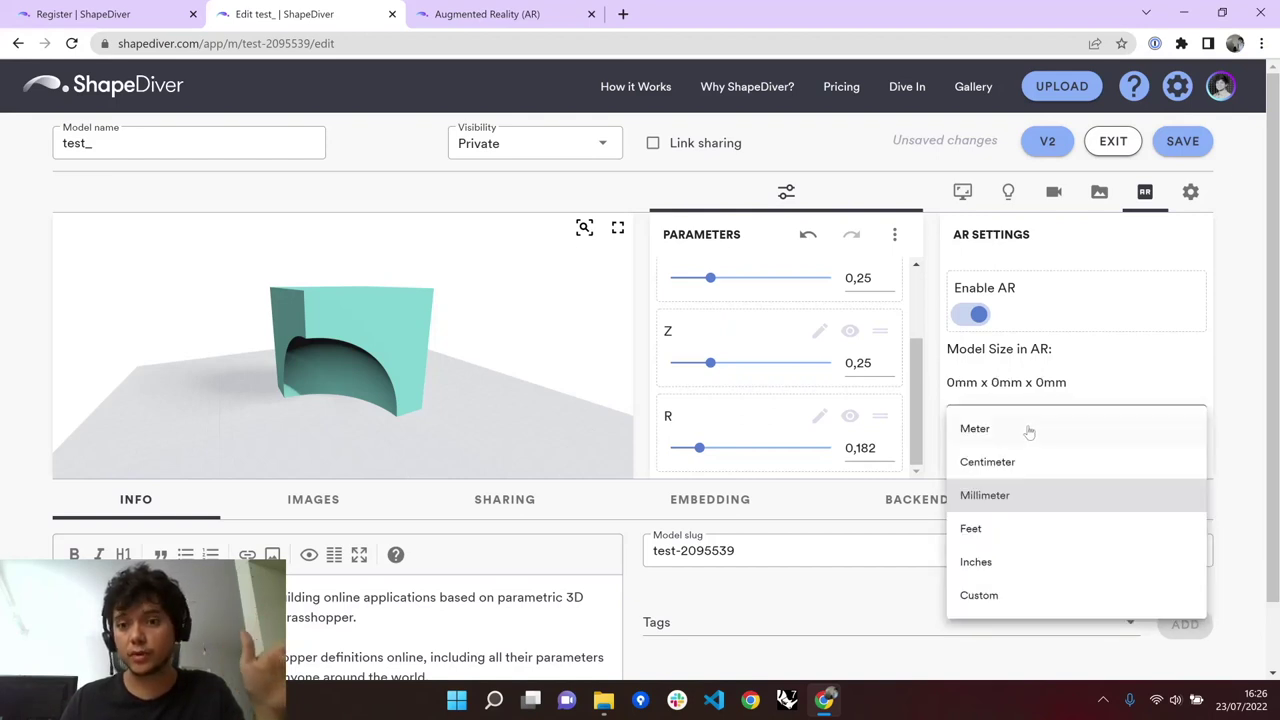
{"action": "left_click", "coordinate": [1019, 466]}
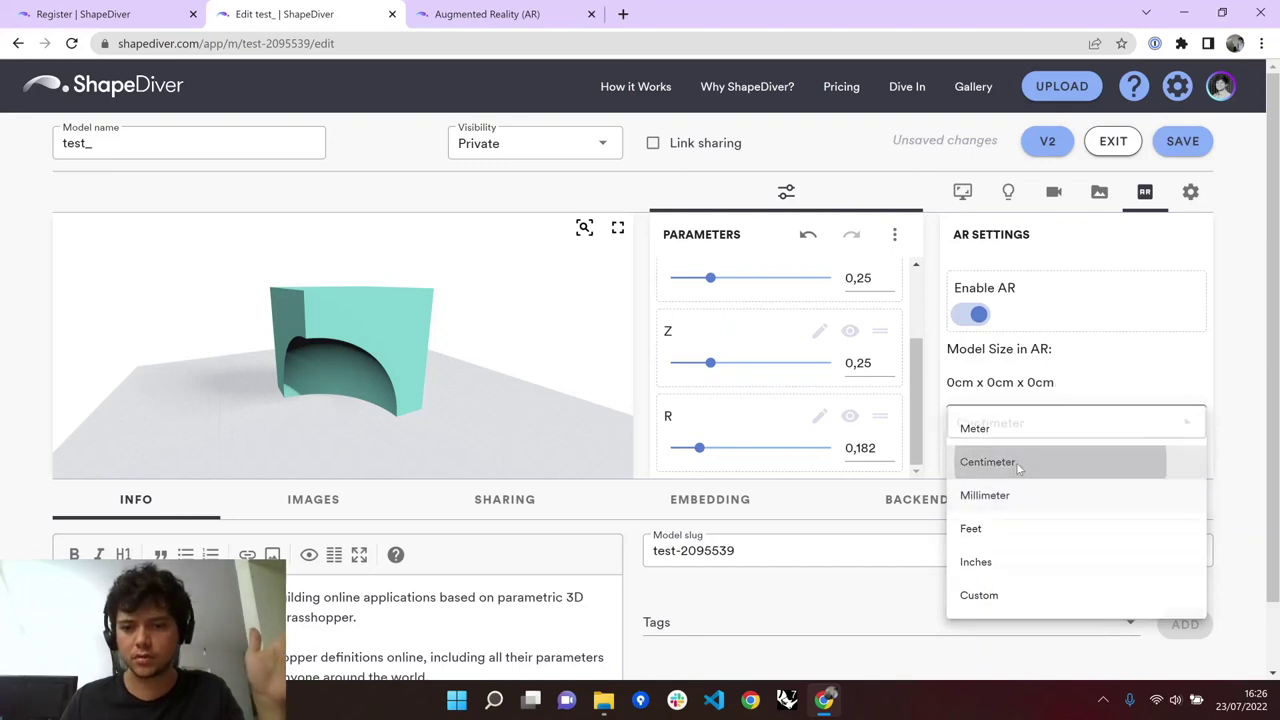
{"action": "left_click", "coordinate": [1021, 426]}
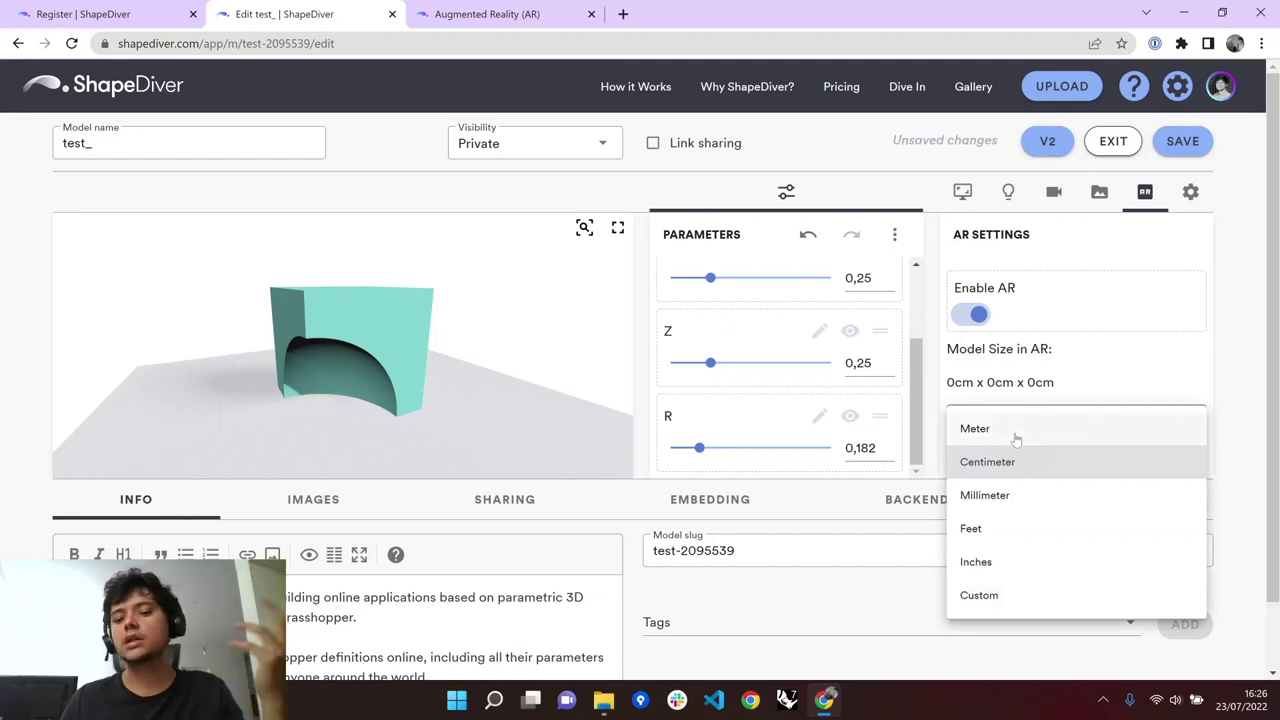
{"action": "left_click", "coordinate": [1005, 526]}
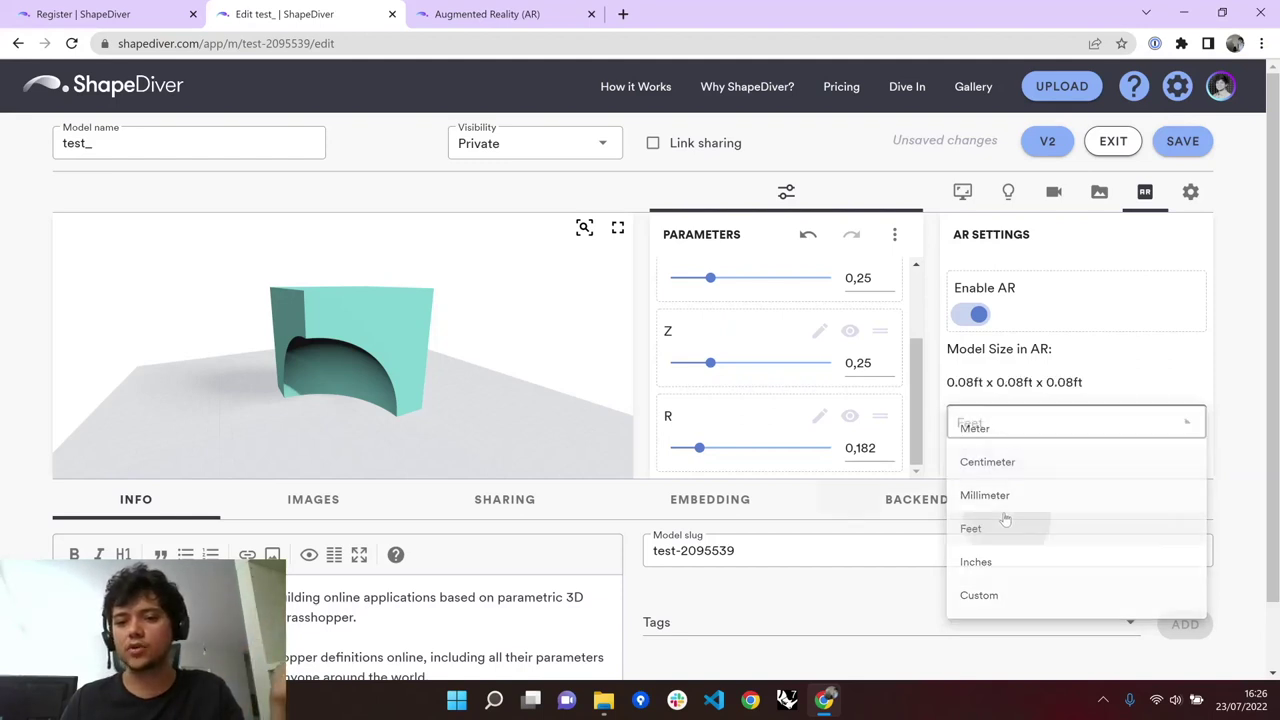
{"action": "left_click", "coordinate": [1040, 414]}
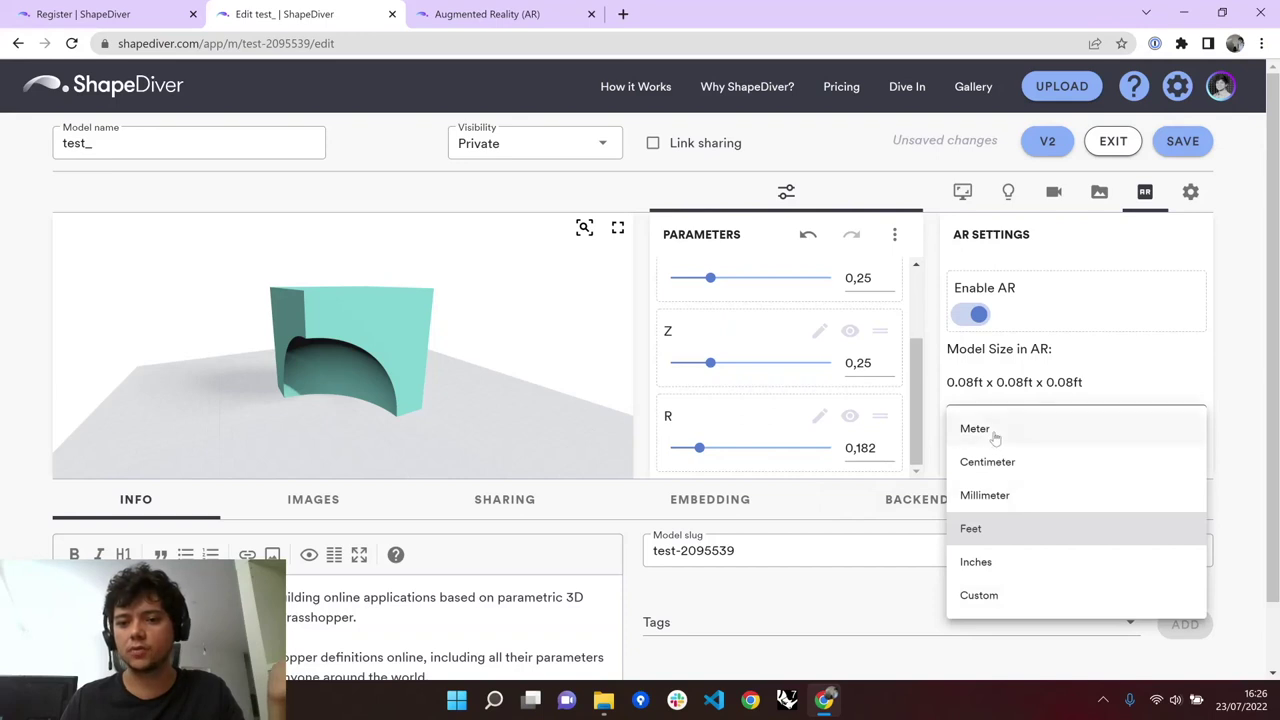
{"action": "left_click", "coordinate": [990, 432]}
{"action": "left_click", "coordinate": [998, 425]}
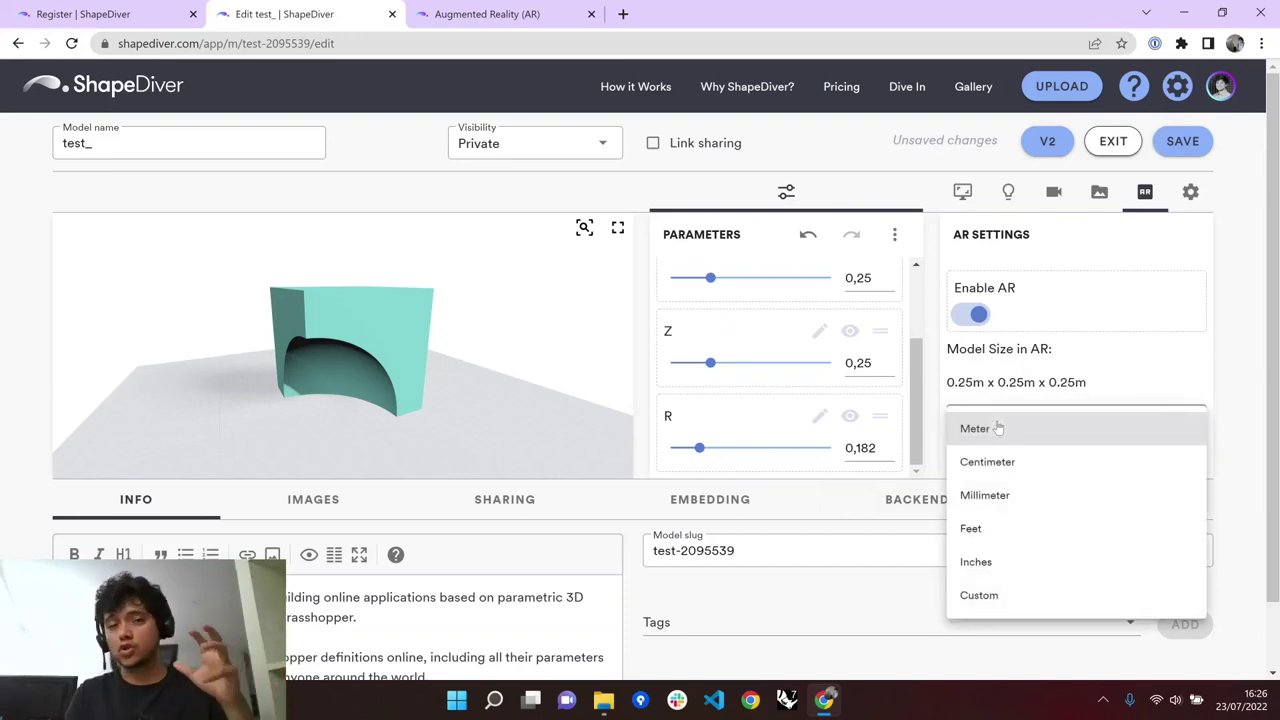
{"action": "left_click", "coordinate": [1019, 596]}
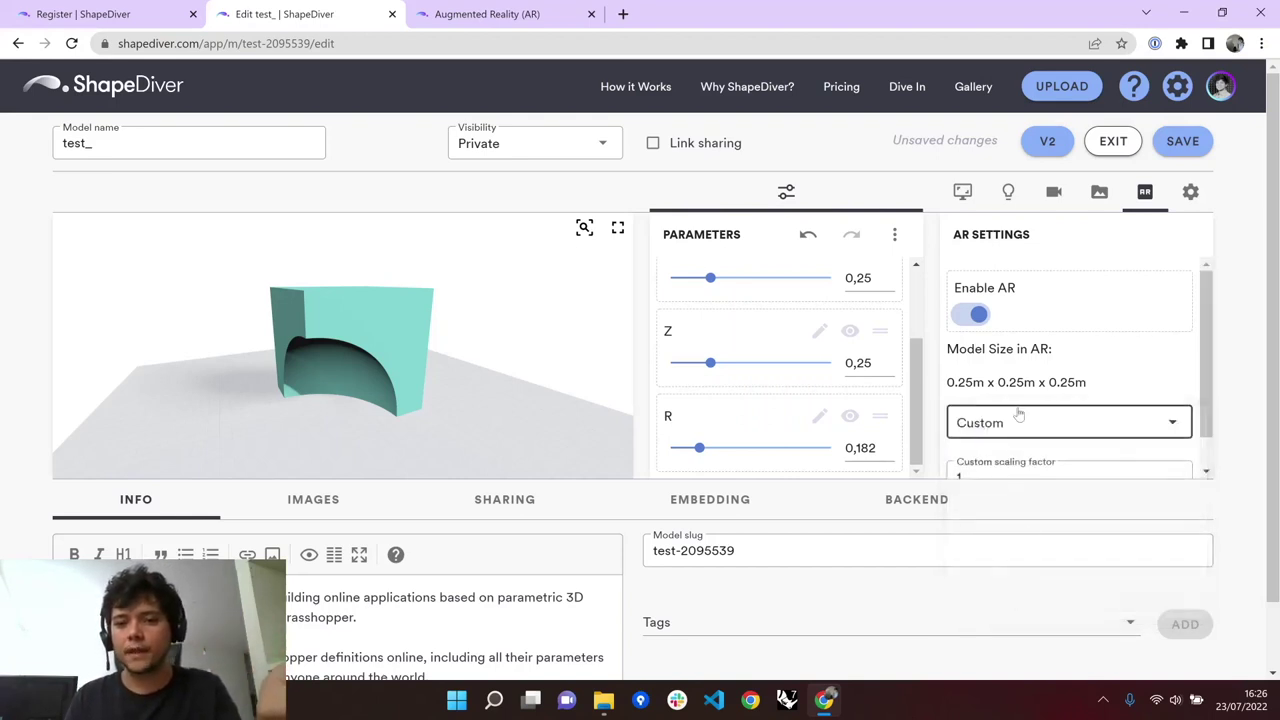
- Change the AR custom scaling factor to 10, then back to 1
{"action": "scroll", "coordinate": [1020, 415], "scroll_direction": "down", "scroll_amount": 1}
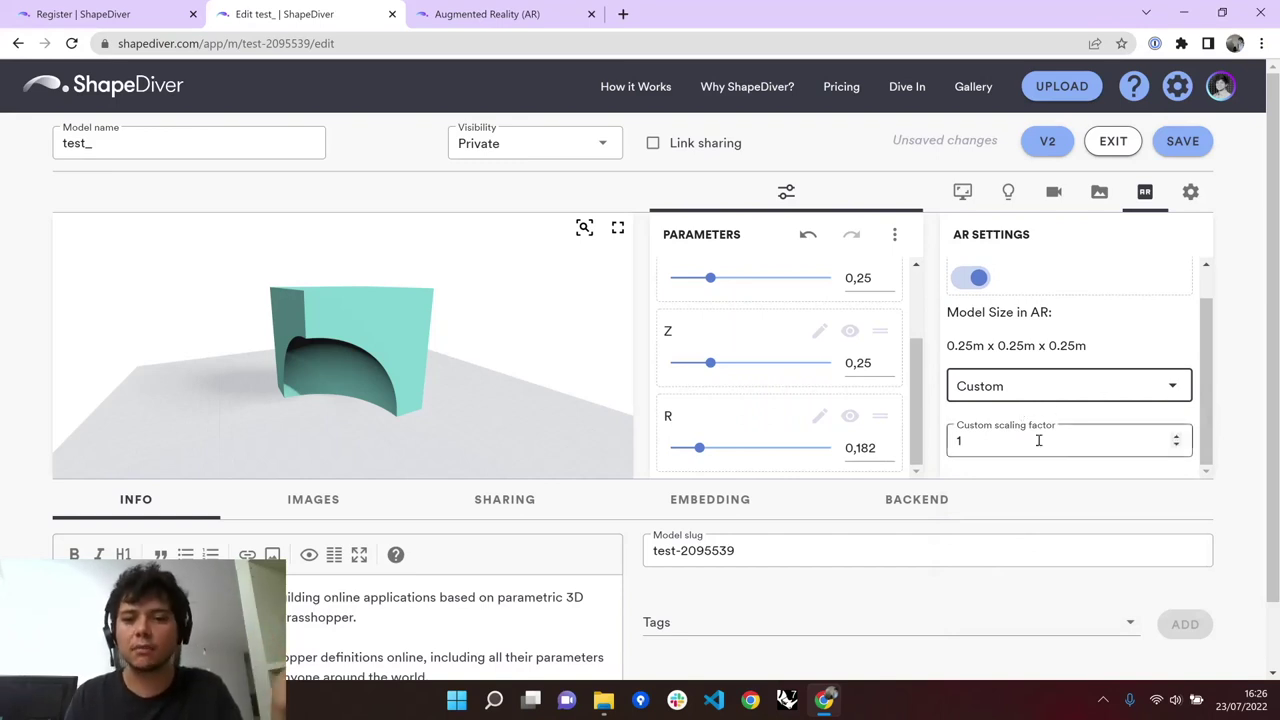
{"action": "left_click", "coordinate": [1038, 440]}
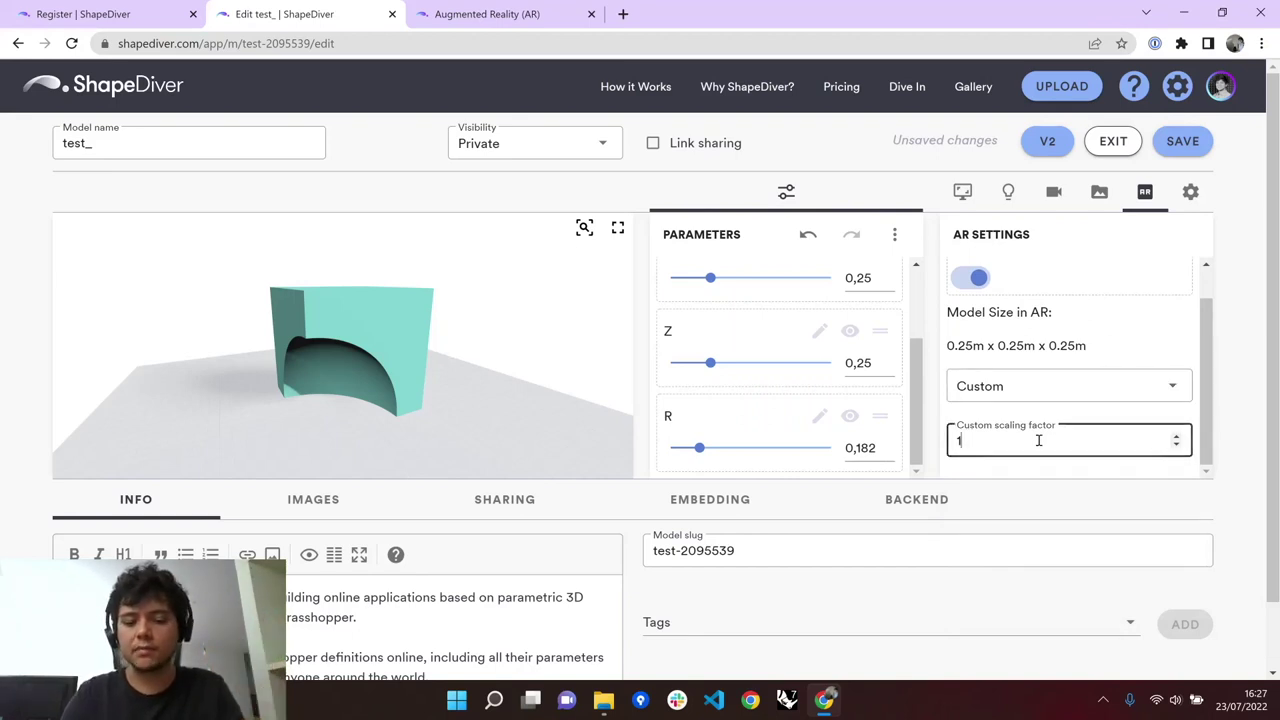
{"action": "type", "text": "0"}
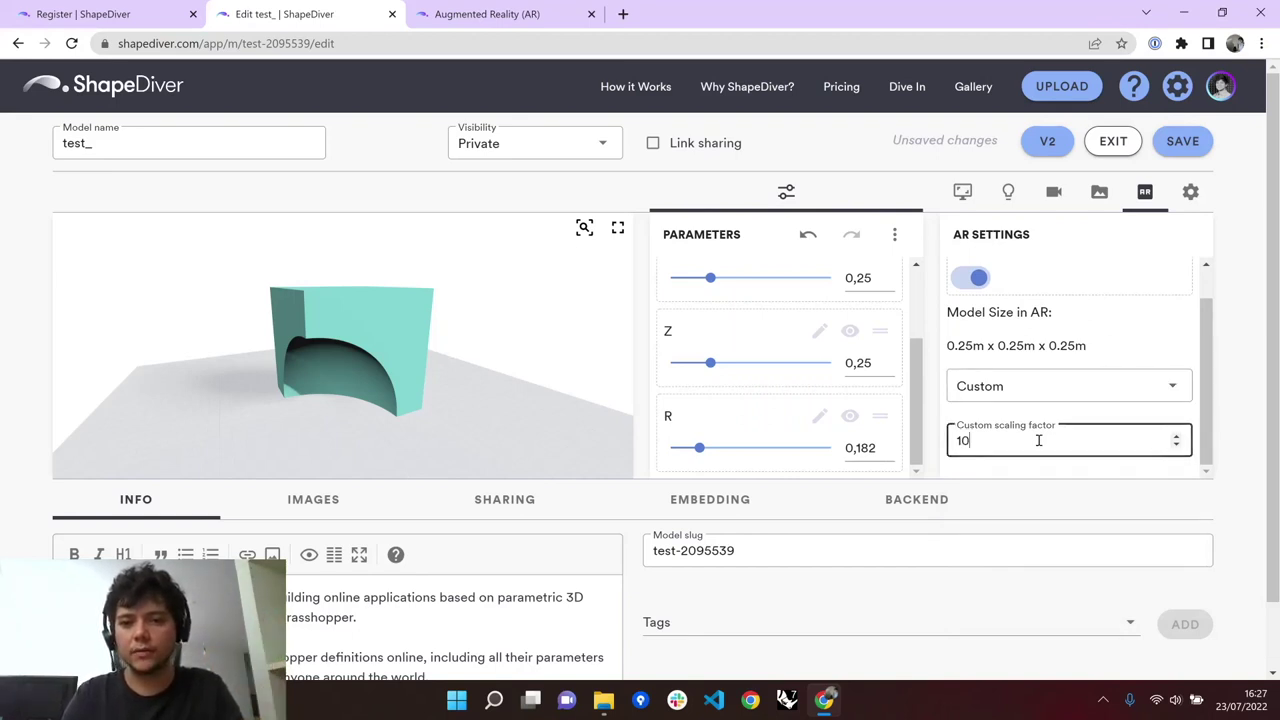
{"action": "key", "text": "Return"}
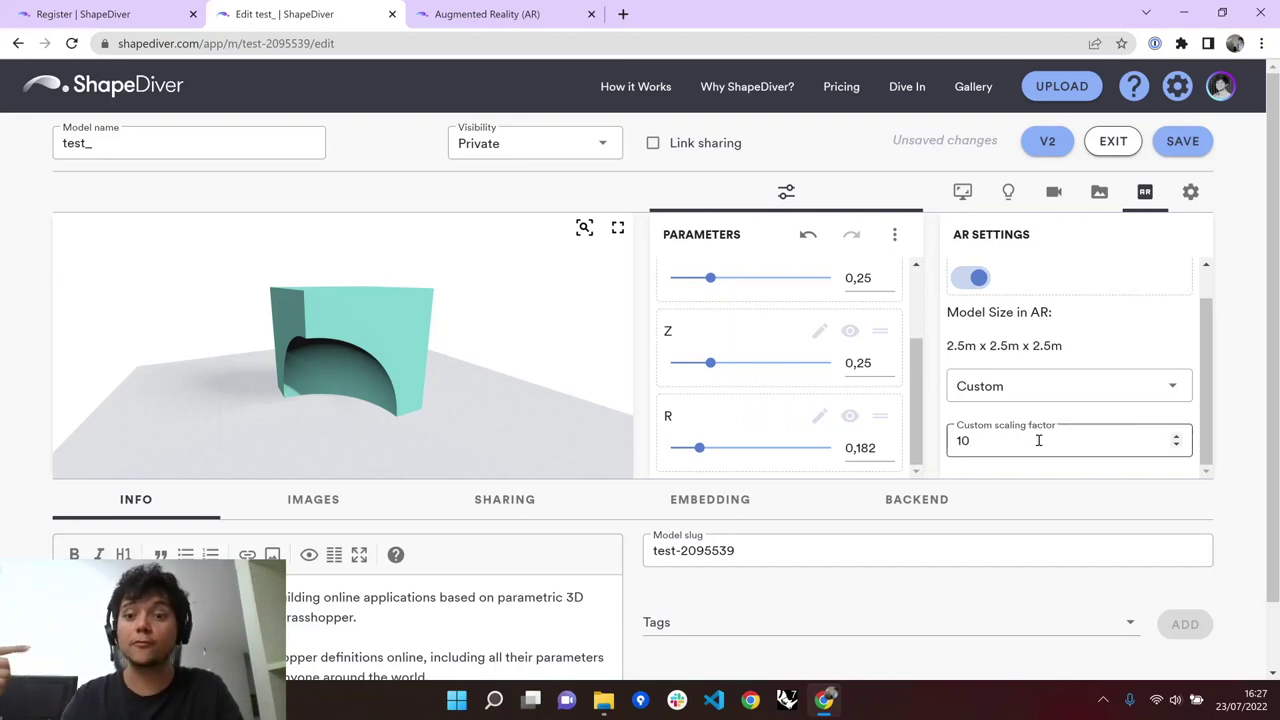
{"action": "left_click", "coordinate": [1038, 440]}
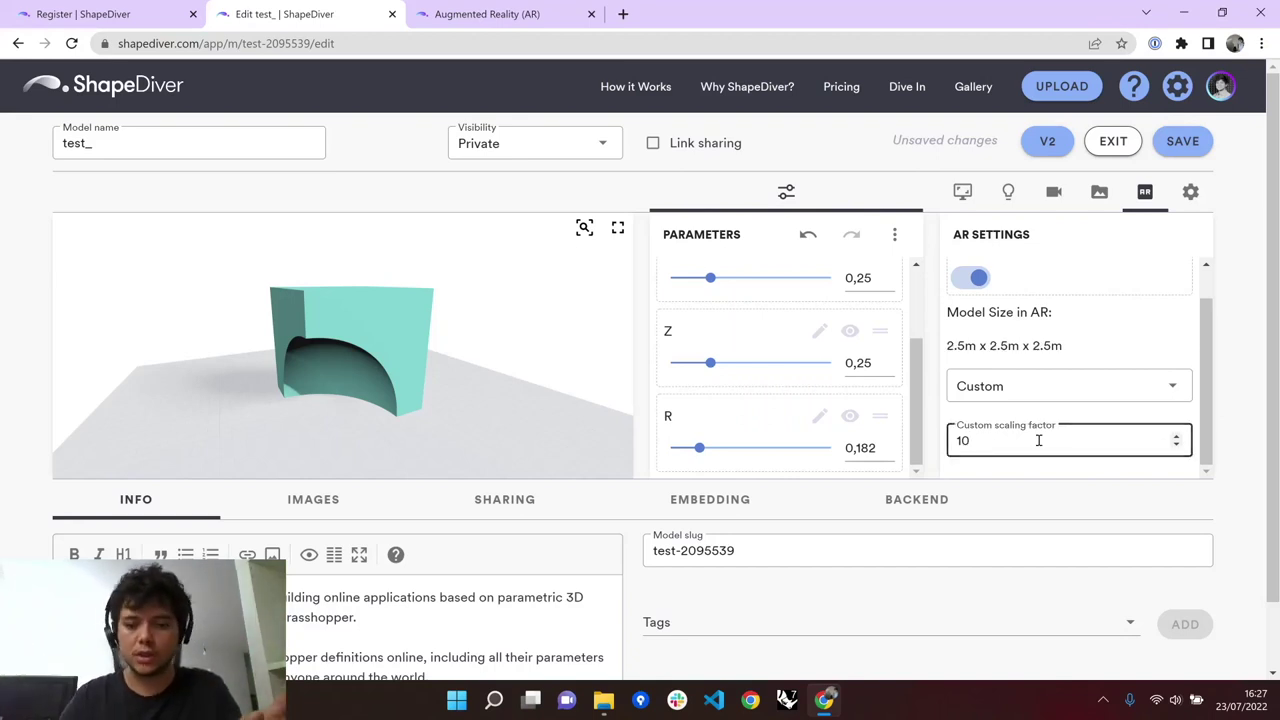
{"action": "key", "text": "BackSpace"}
{"action": "key", "text": "Return"}
- Try a scaling factor of 2, then replace it with 1 again
{"action": "left_click", "coordinate": [1038, 440]}
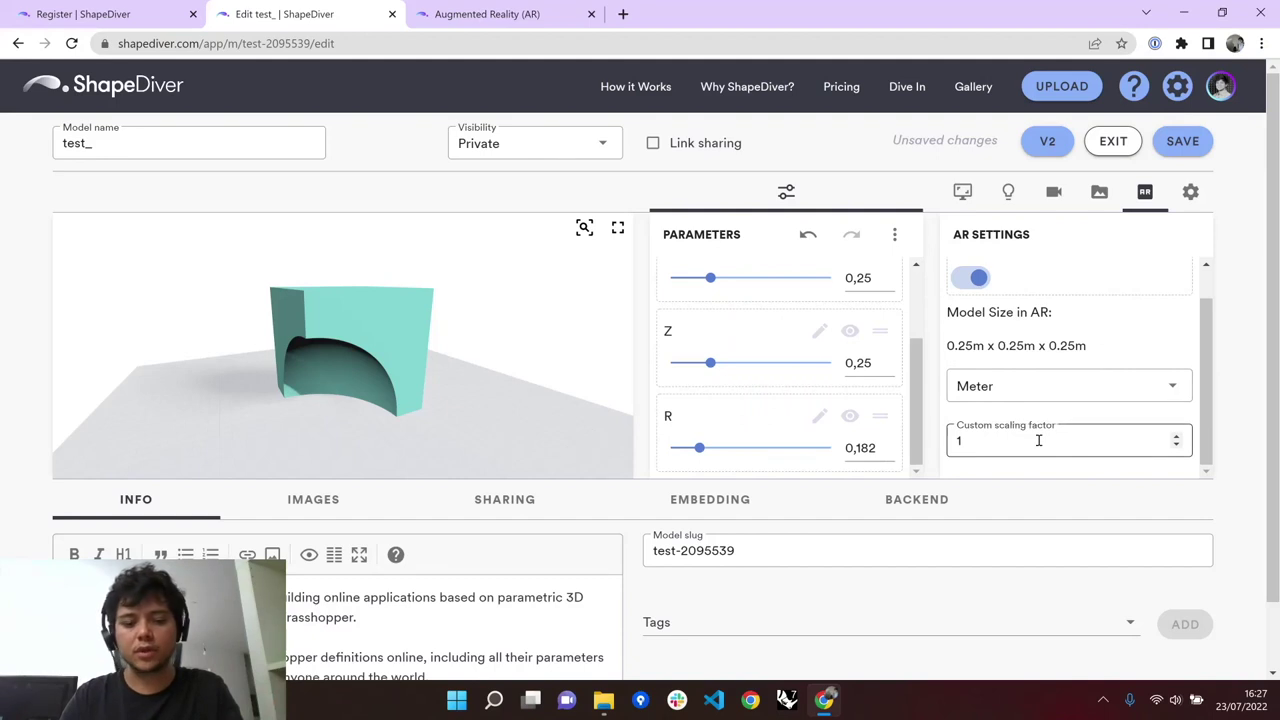
{"action": "left_click", "coordinate": [1038, 440]}
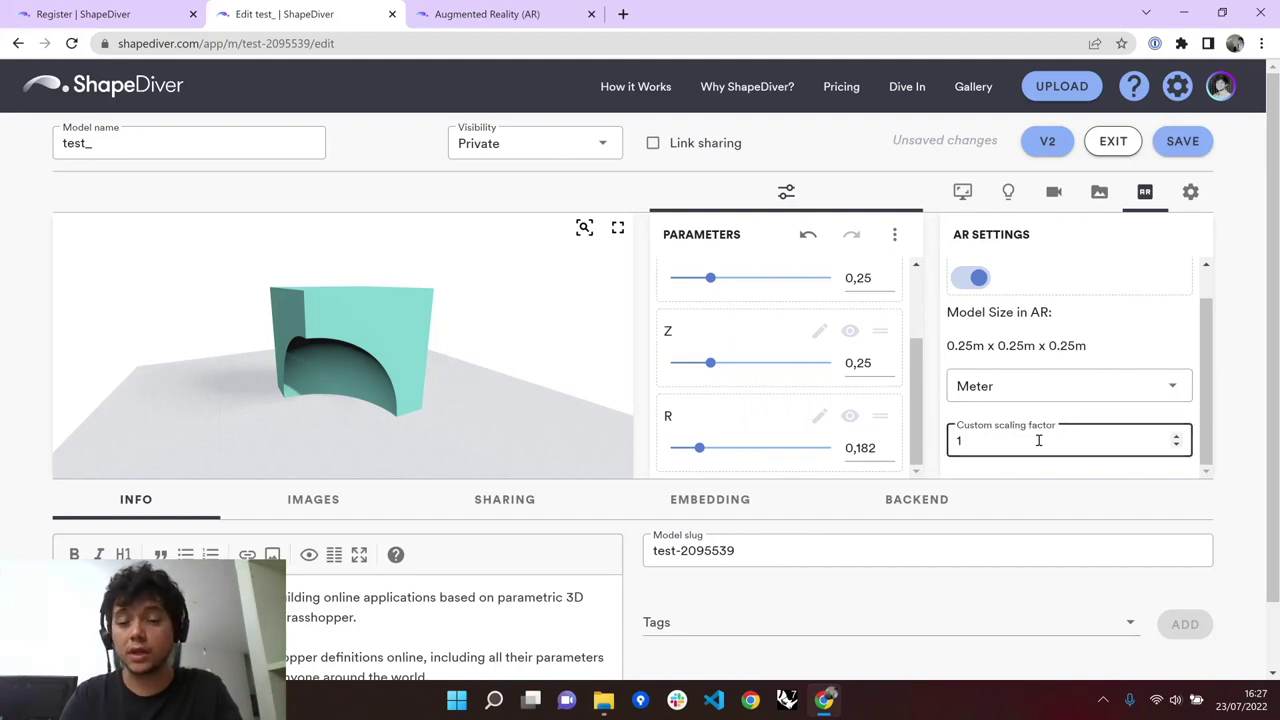
{"action": "key", "text": "BackSpace"}
{"action": "type", "text": "2"}
{"action": "key", "text": "Return"}
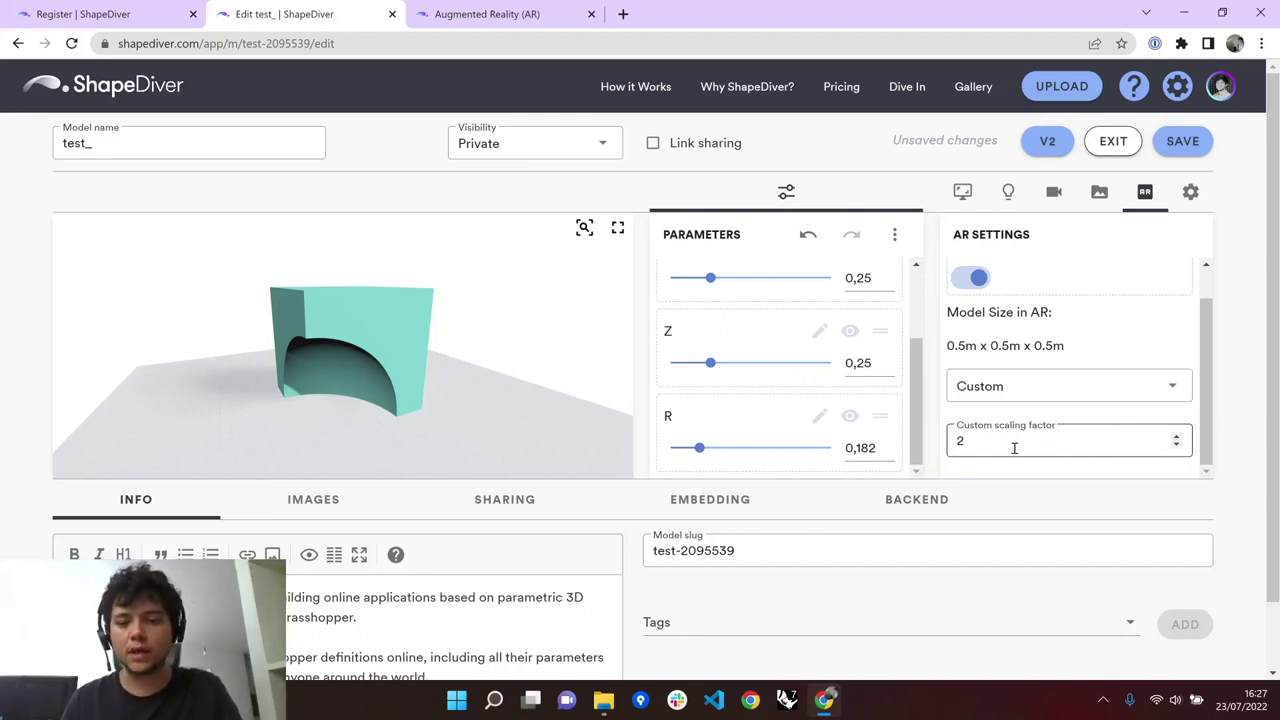
{"action": "left_click_drag", "start_coordinate": [1004, 446], "coordinate": [942, 450]}
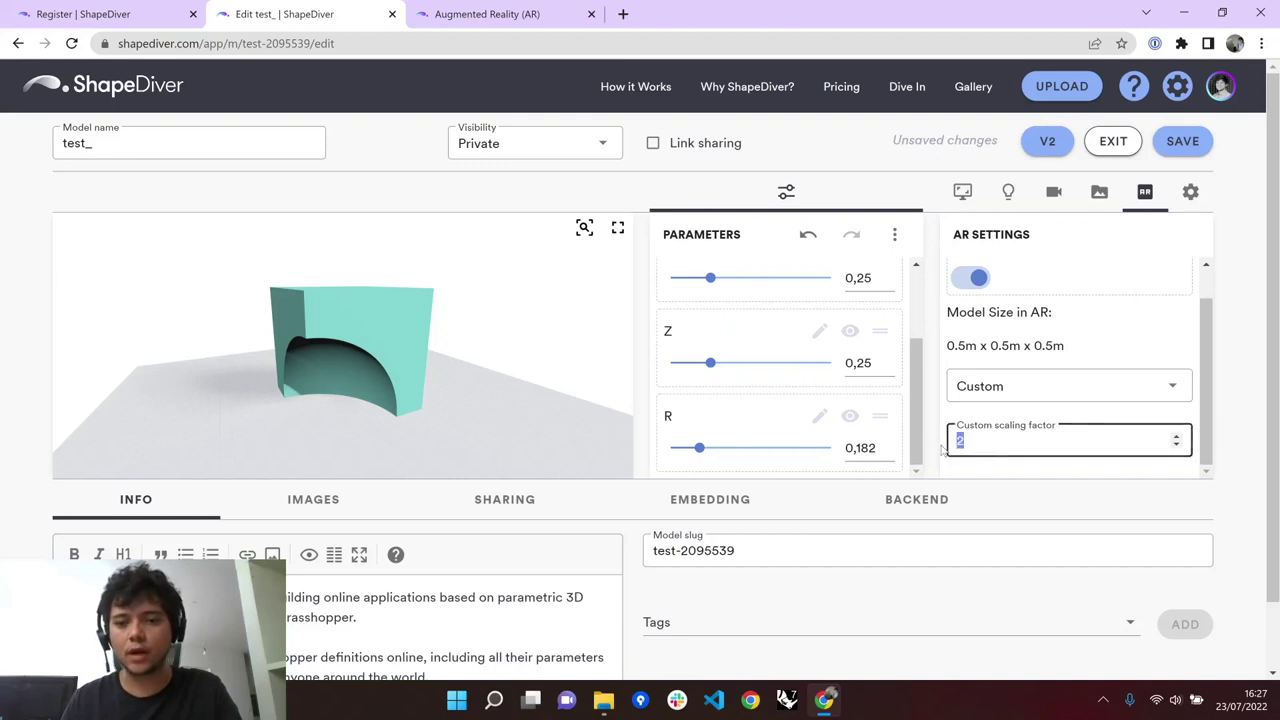
{"action": "type", "text": "1"}
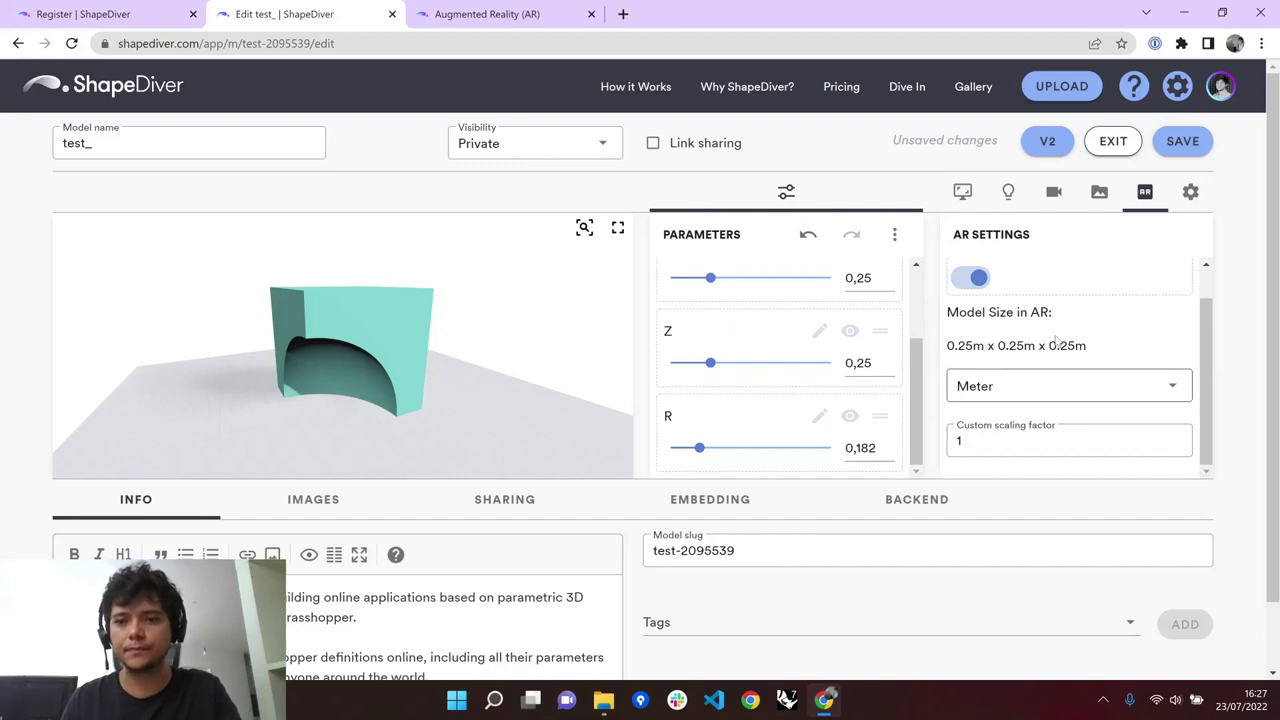
- Make the test_ model Public and save it with the current camera view as default
{"action": "scroll", "coordinate": [1062, 338], "scroll_direction": "up", "scroll_amount": 1}
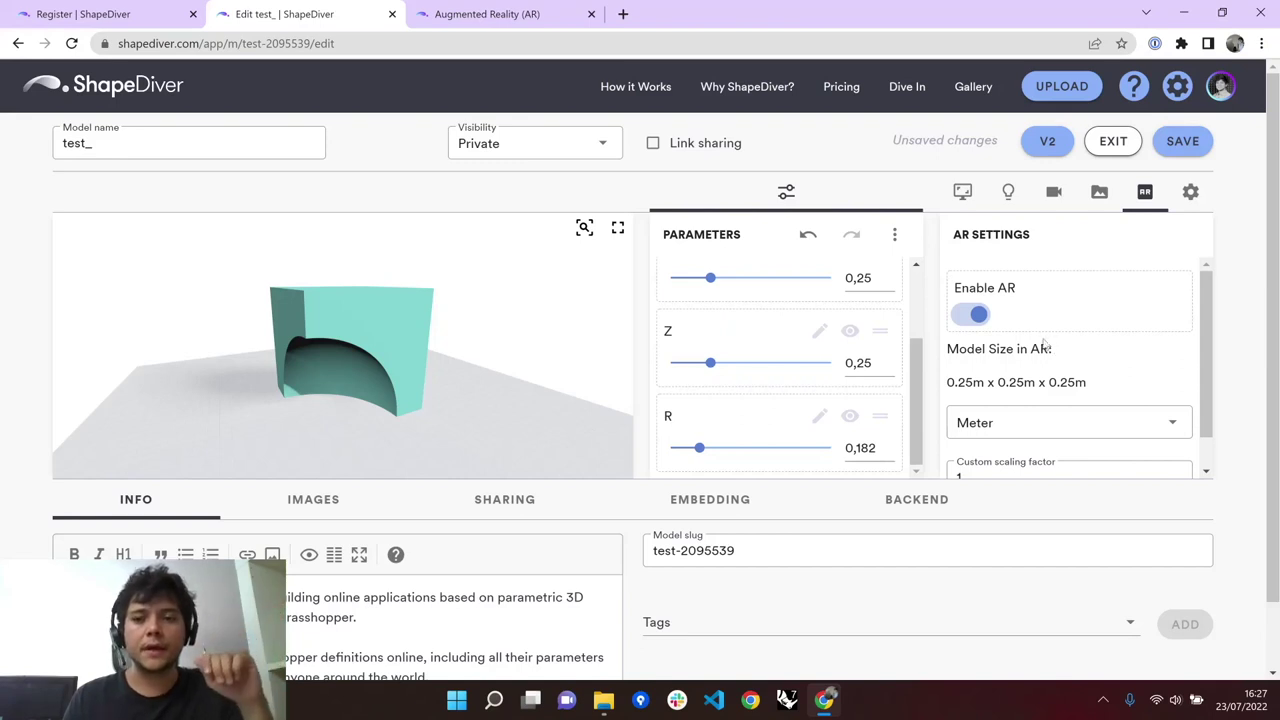
{"action": "left_click", "coordinate": [538, 157]}
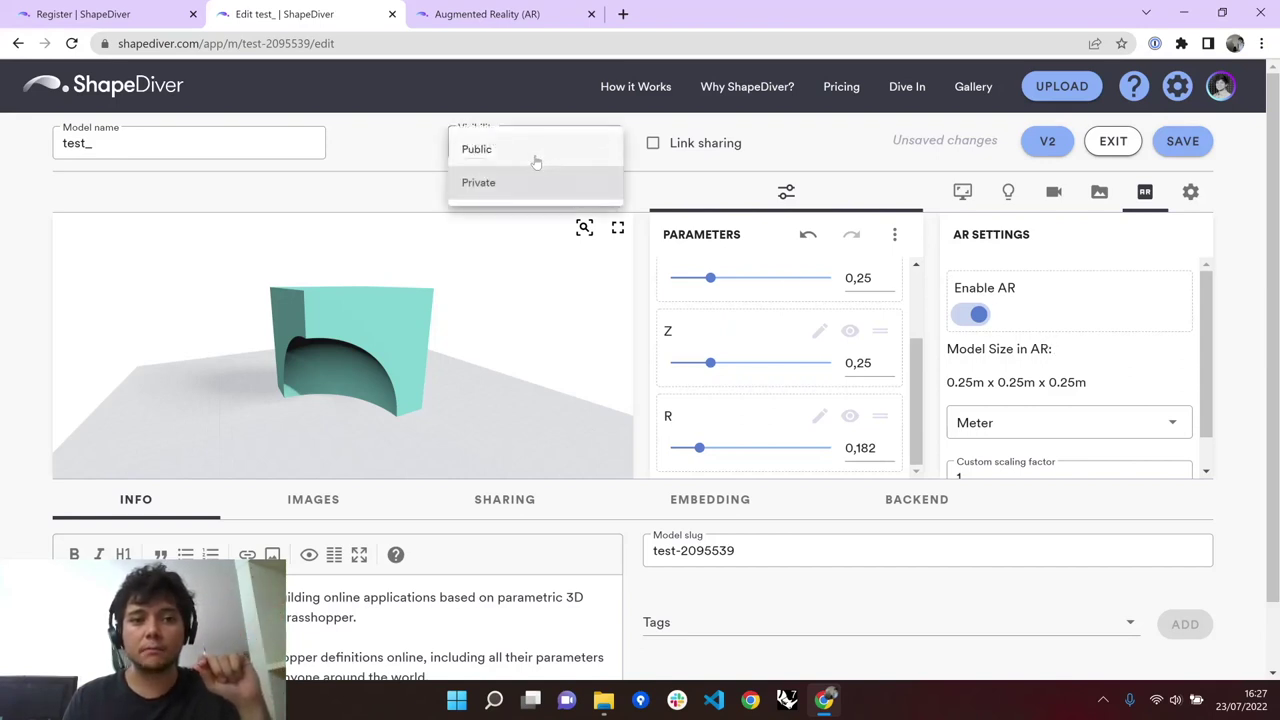
{"action": "left_click", "coordinate": [534, 160]}
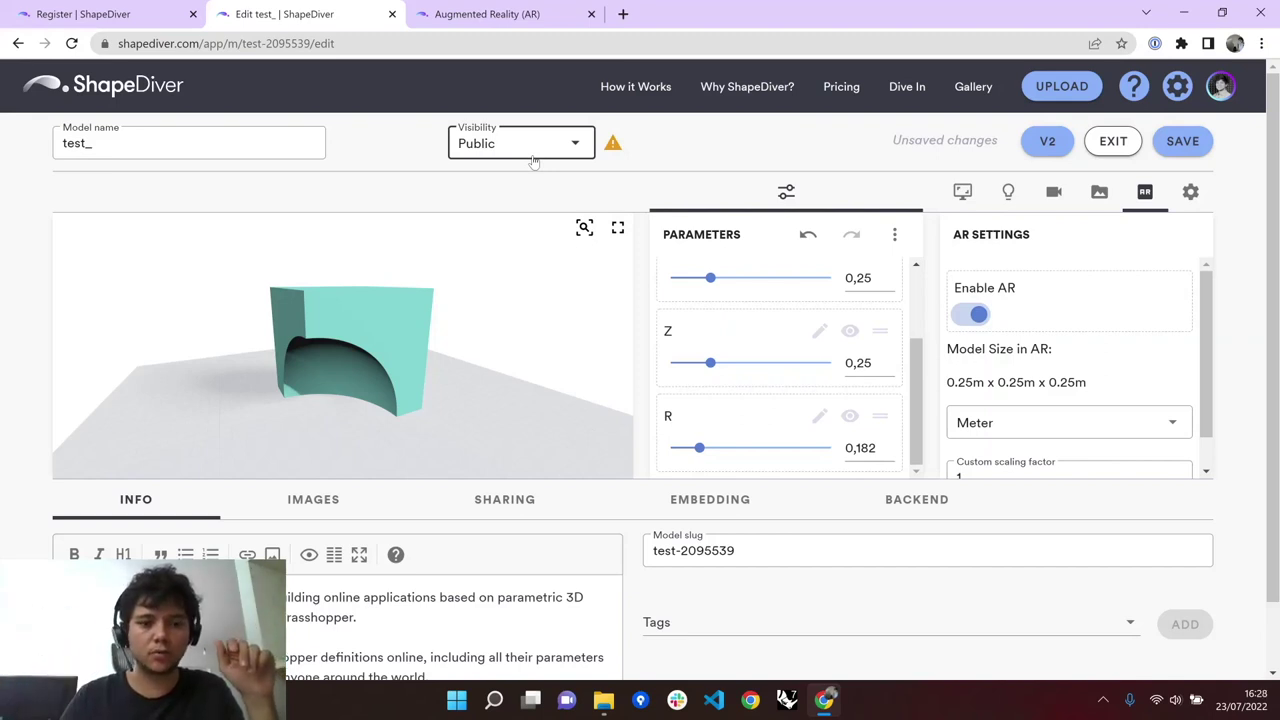
{"action": "left_click", "coordinate": [1186, 144]}
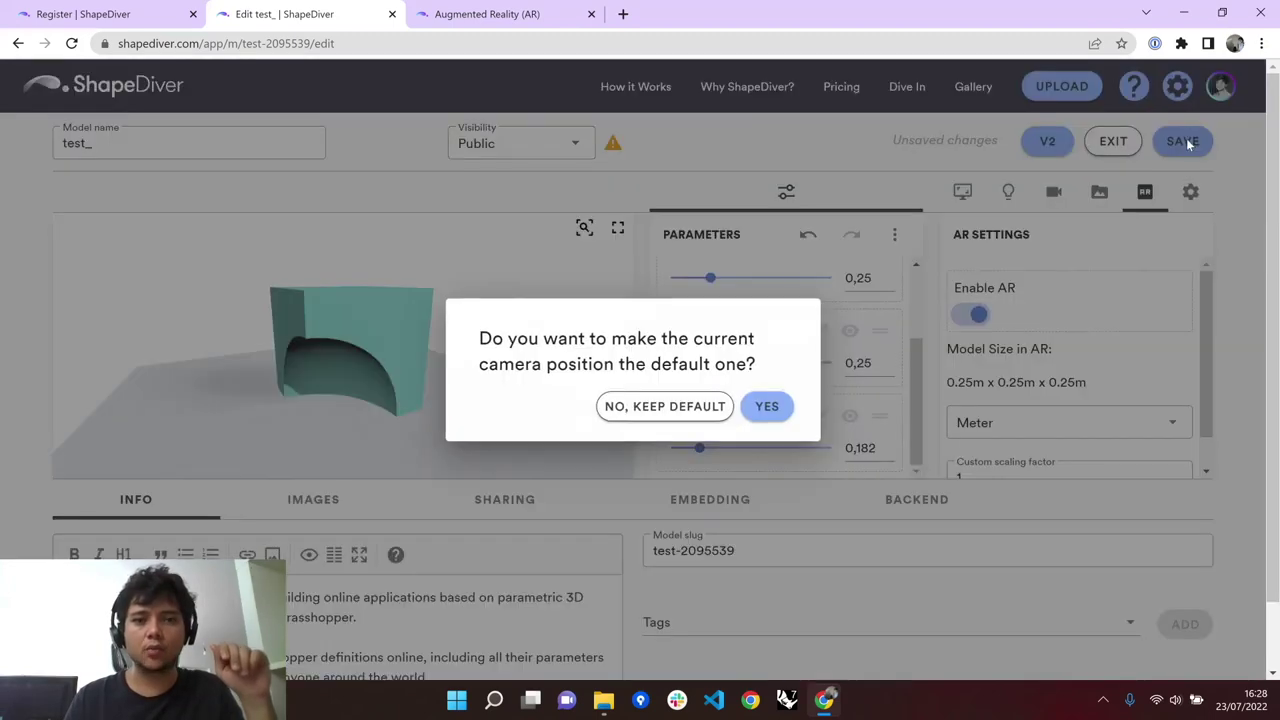
{"action": "left_click", "coordinate": [767, 406]}
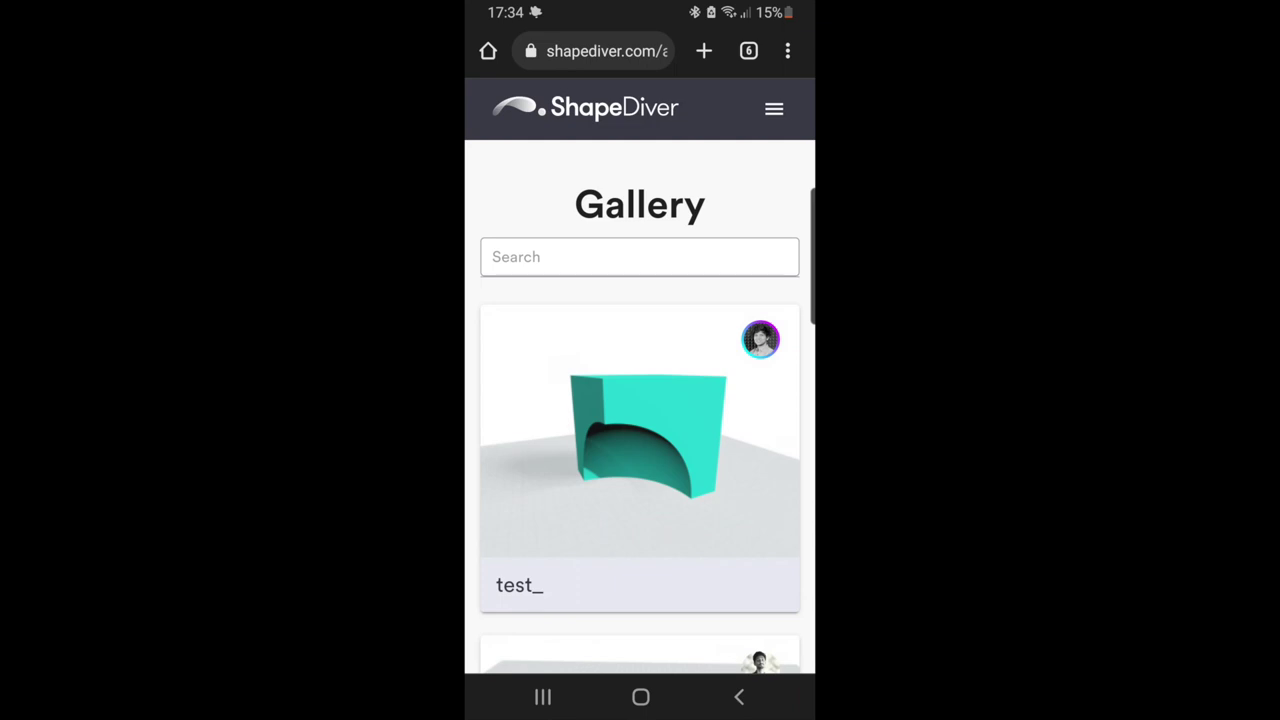
- Open the test_ model from the phone's gallery and view its 3D viewer full screen
{"action": "scroll", "coordinate": [640, 420], "scroll_direction": "down", "scroll_amount": 3}
{"action": "scroll", "coordinate": [640, 420], "scroll_direction": "up", "scroll_amount": 2}
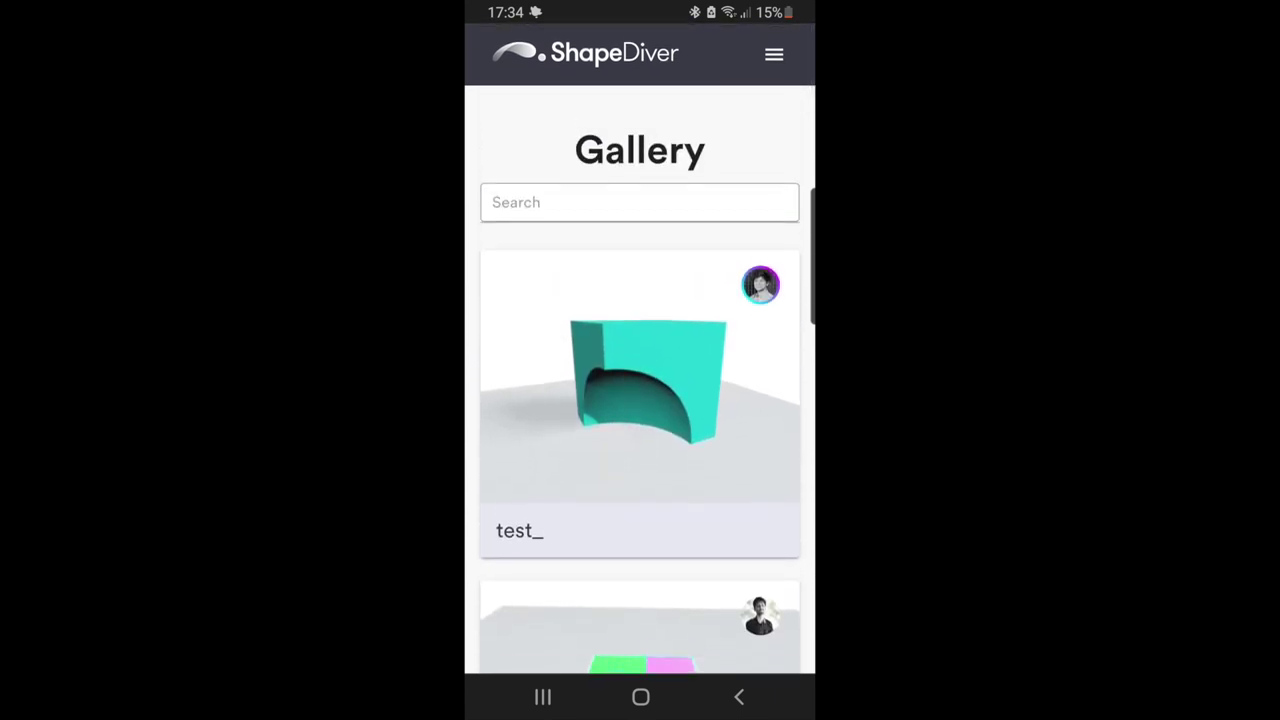
{"action": "left_click", "coordinate": [640, 400]}
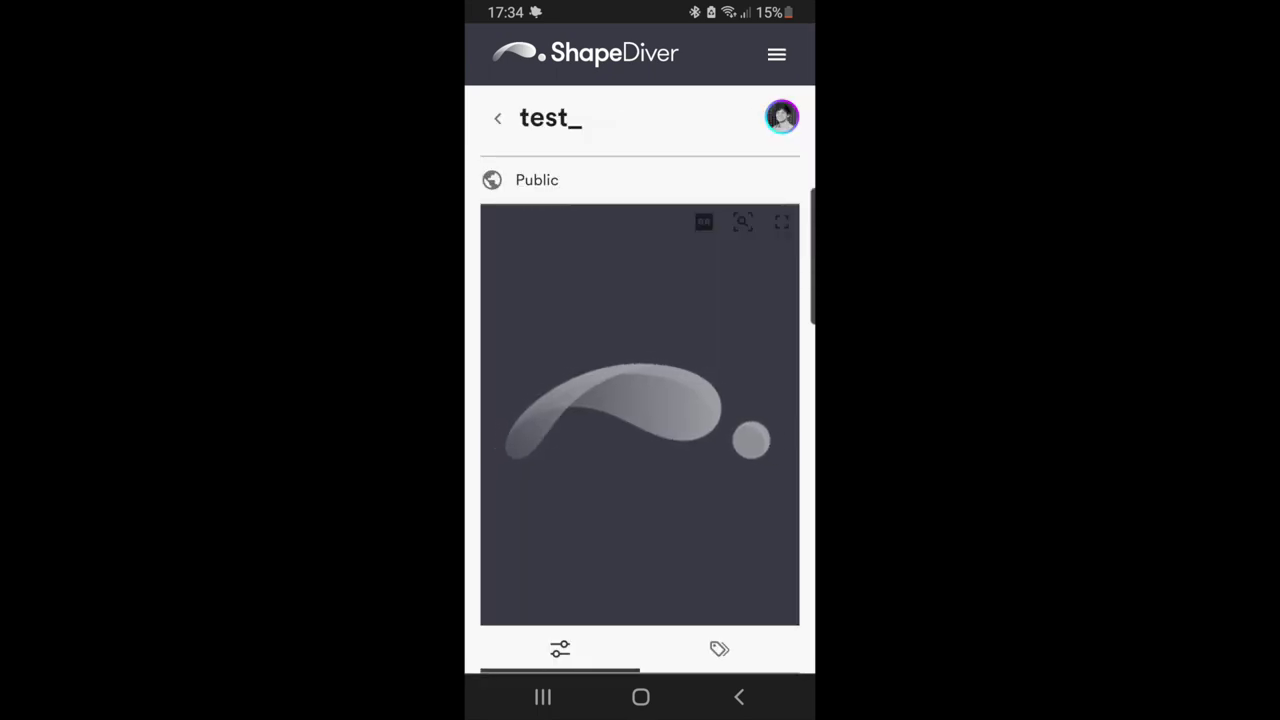
{"action": "left_click", "coordinate": [781, 222]}
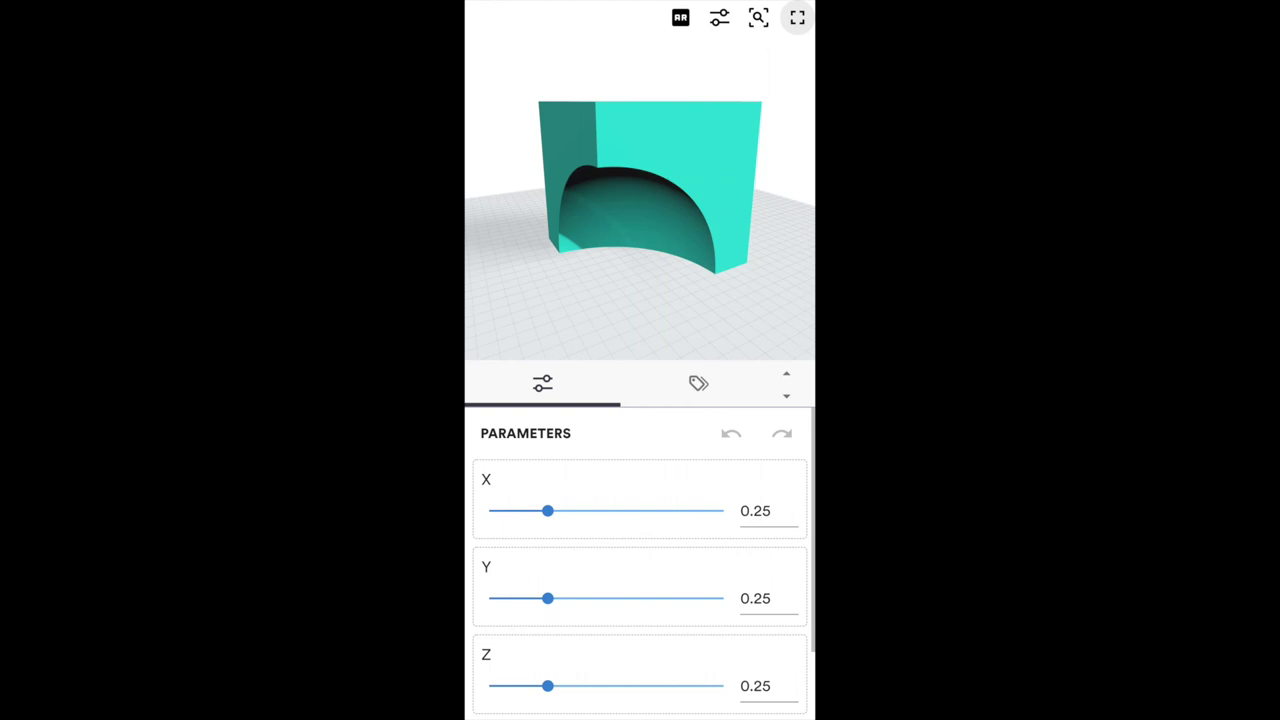
- Place the test_ cube in AR on the desk, scale it to about 70%, and exit AR
{"action": "left_click", "coordinate": [731, 274]}
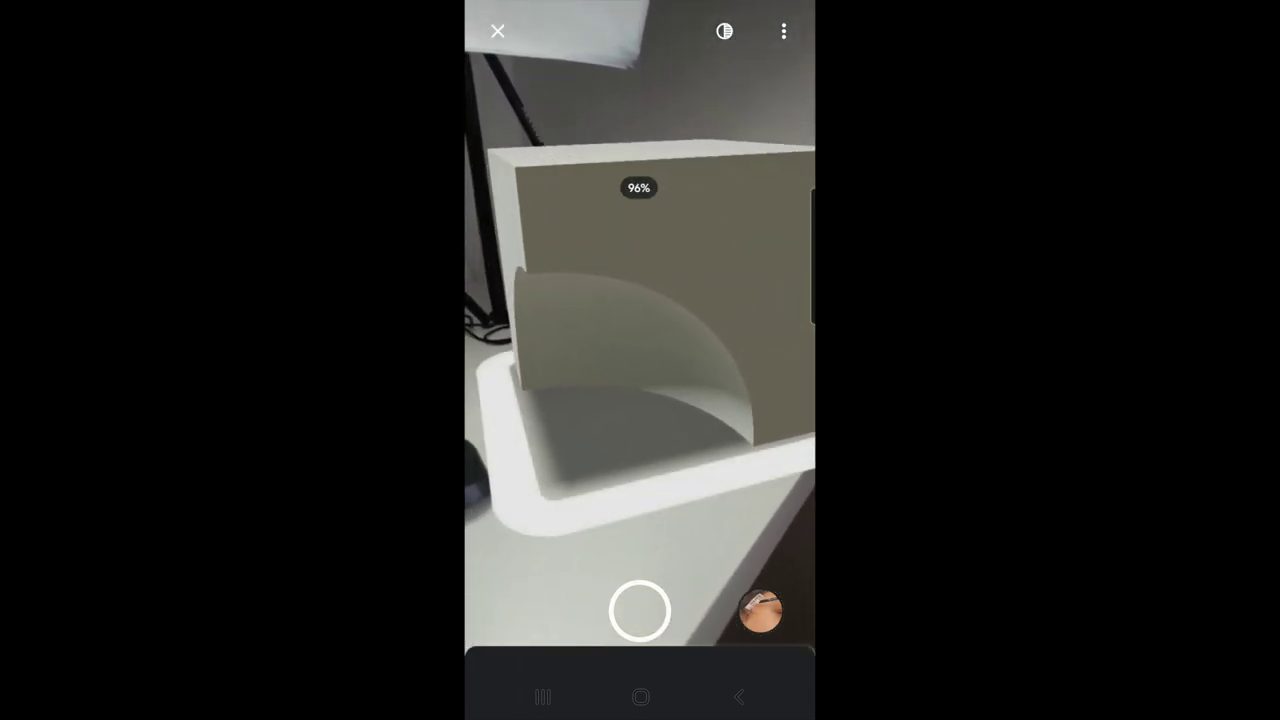
{"action": "scroll", "coordinate": [657, 330], "scroll_direction": "down", "scroll_amount": 3}
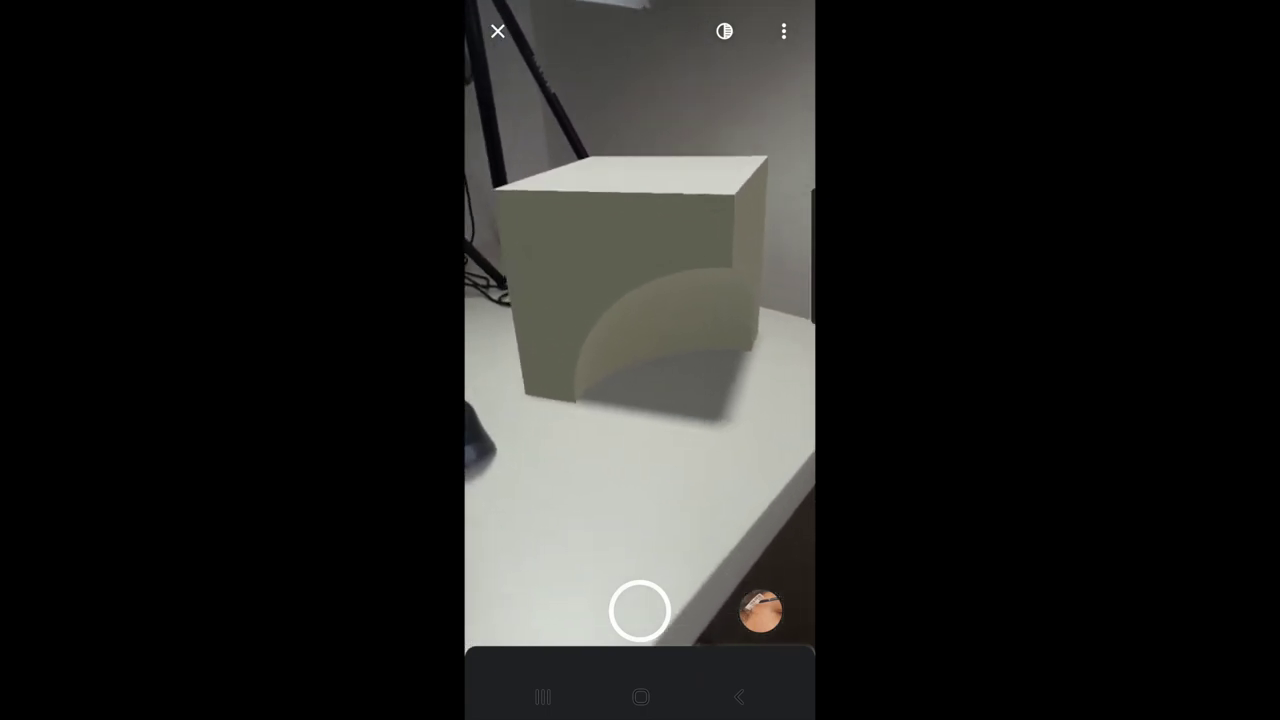
{"action": "left_click", "coordinate": [497, 31]}
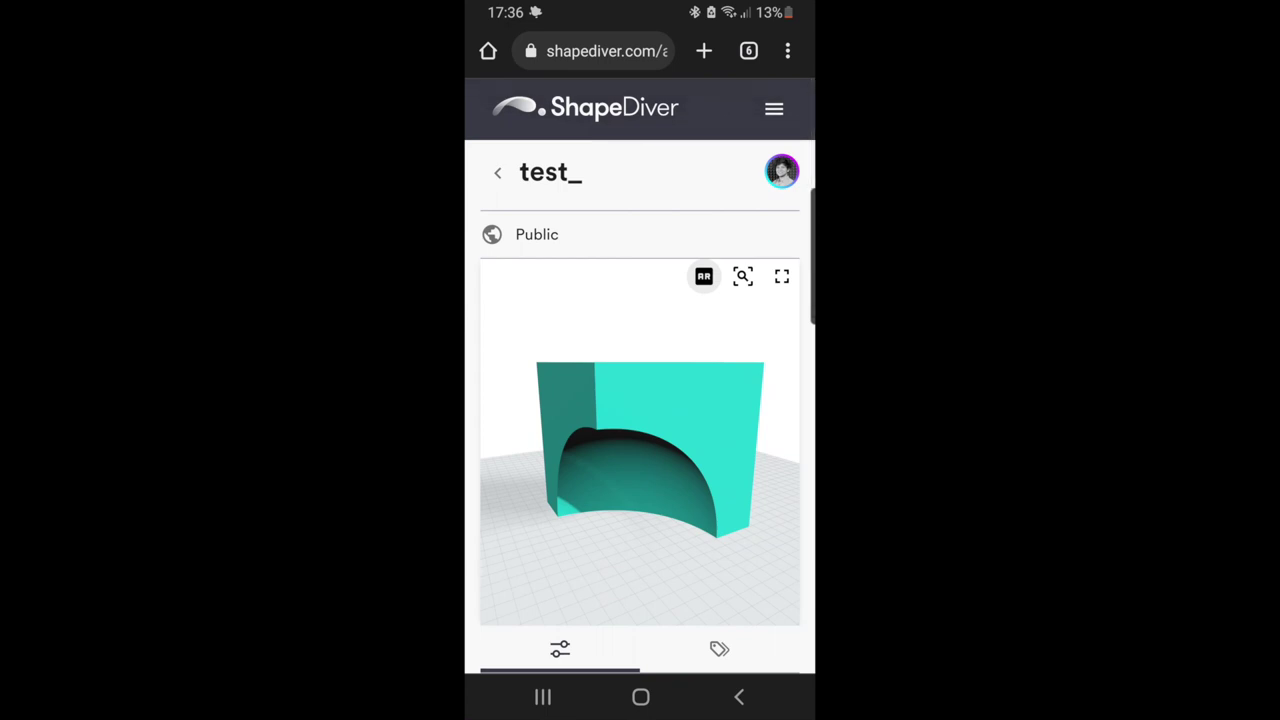
- Go back to the Welcome page and open the MacBook Cover model full screen
{"action": "left_click", "coordinate": [739, 697]}
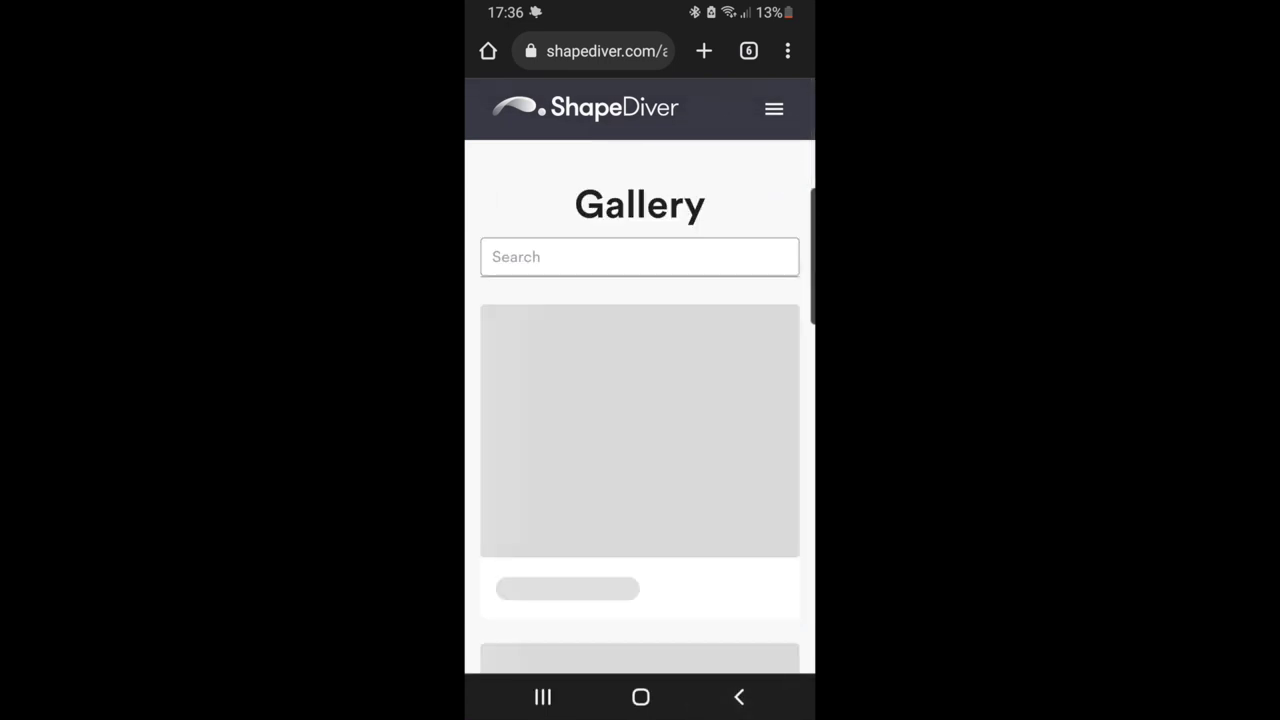
{"action": "left_click", "coordinate": [739, 697]}
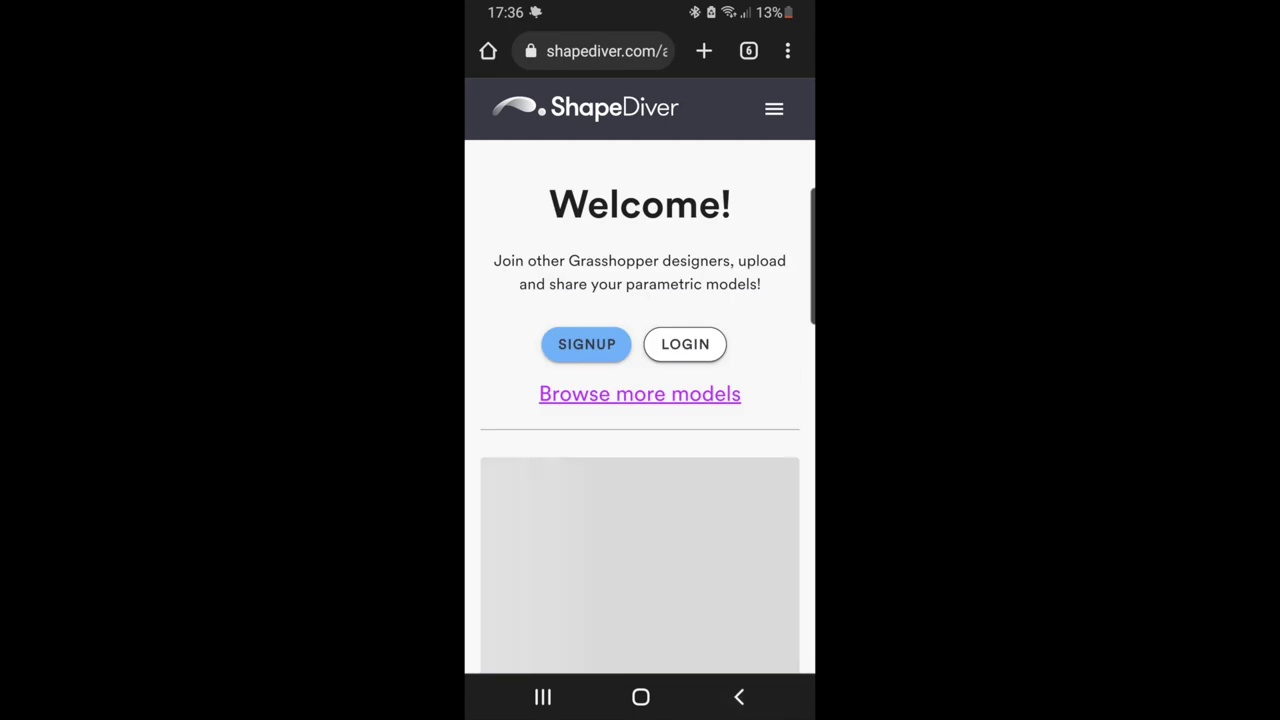
{"action": "scroll", "coordinate": [640, 400], "scroll_direction": "down", "scroll_amount": 2}
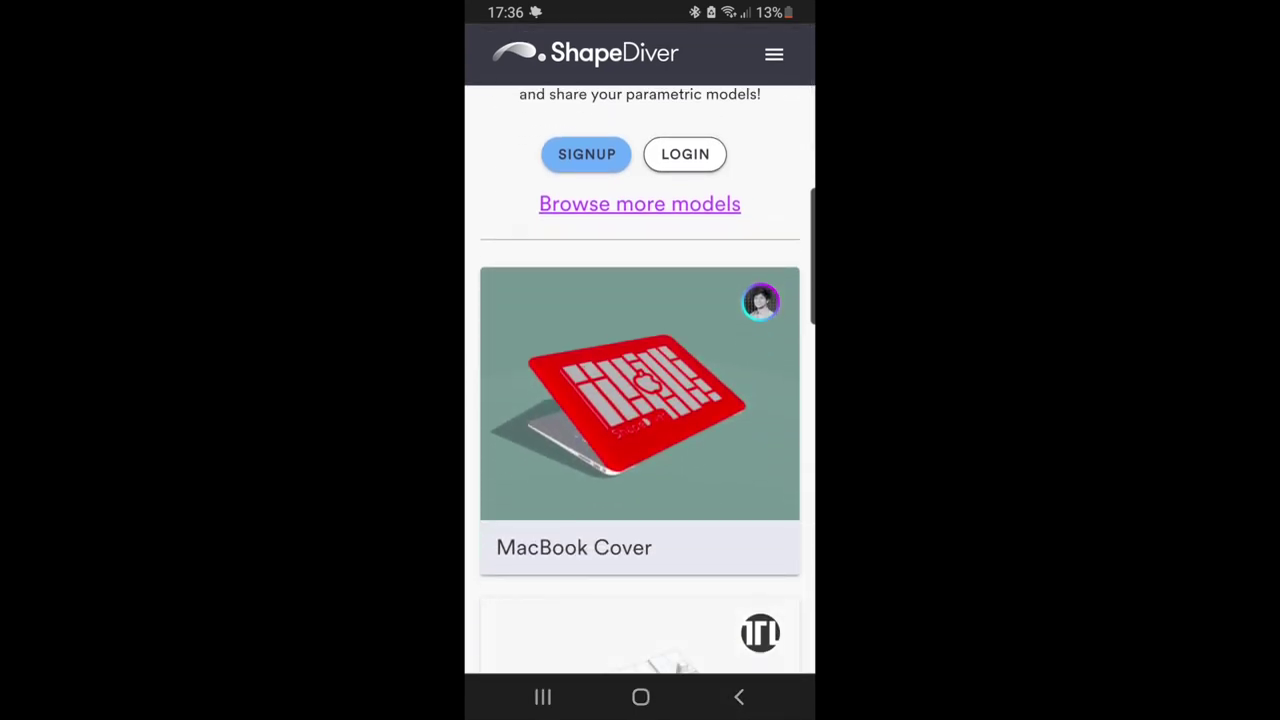
{"action": "left_click", "coordinate": [639, 203]}
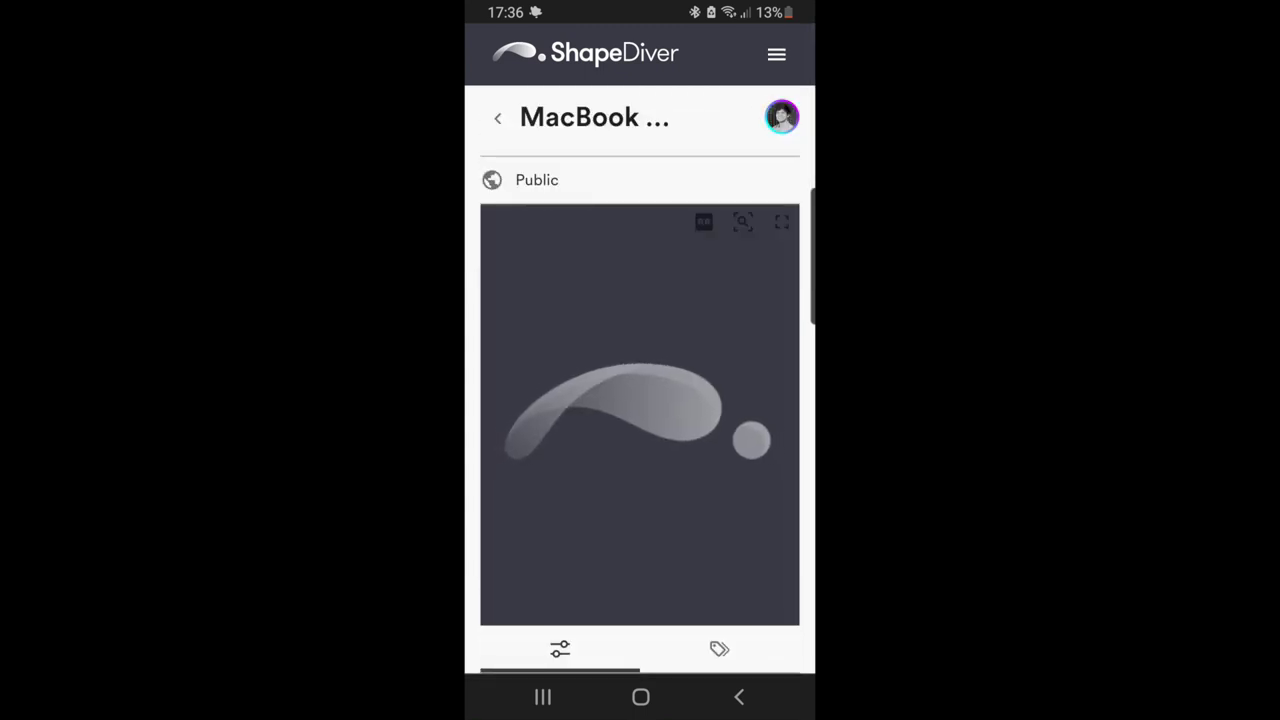
{"action": "left_click", "coordinate": [781, 221]}
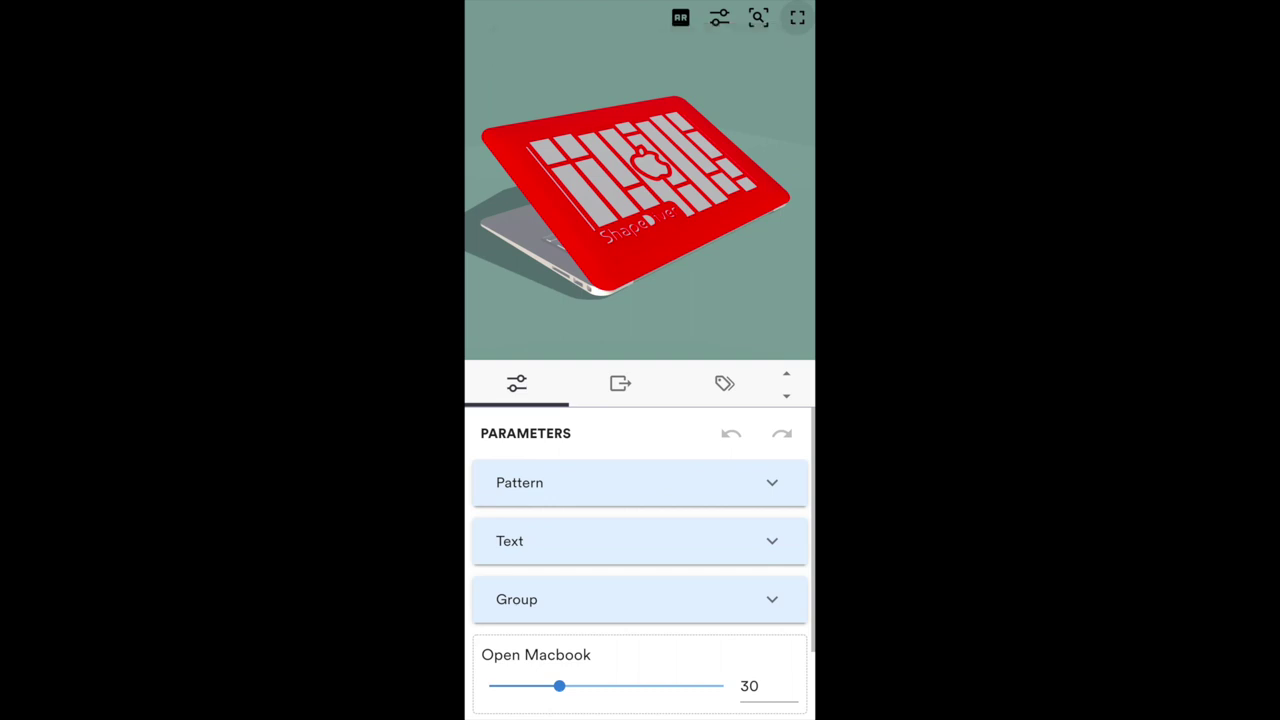
- Place the MacBook Cover in AR, slide it across the desk, and close Scene Viewer
{"action": "left_click", "coordinate": [731, 277]}
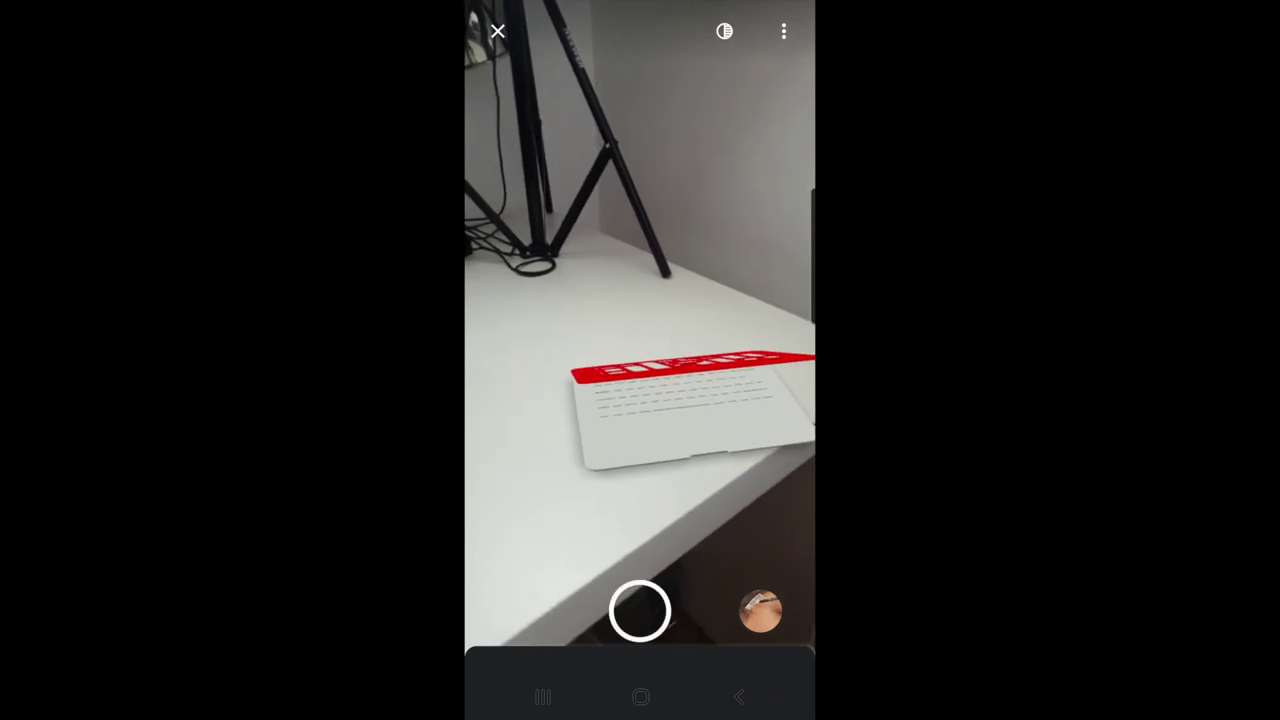
{"action": "left_click_drag", "start_coordinate": [697, 410], "coordinate": [625, 385]}
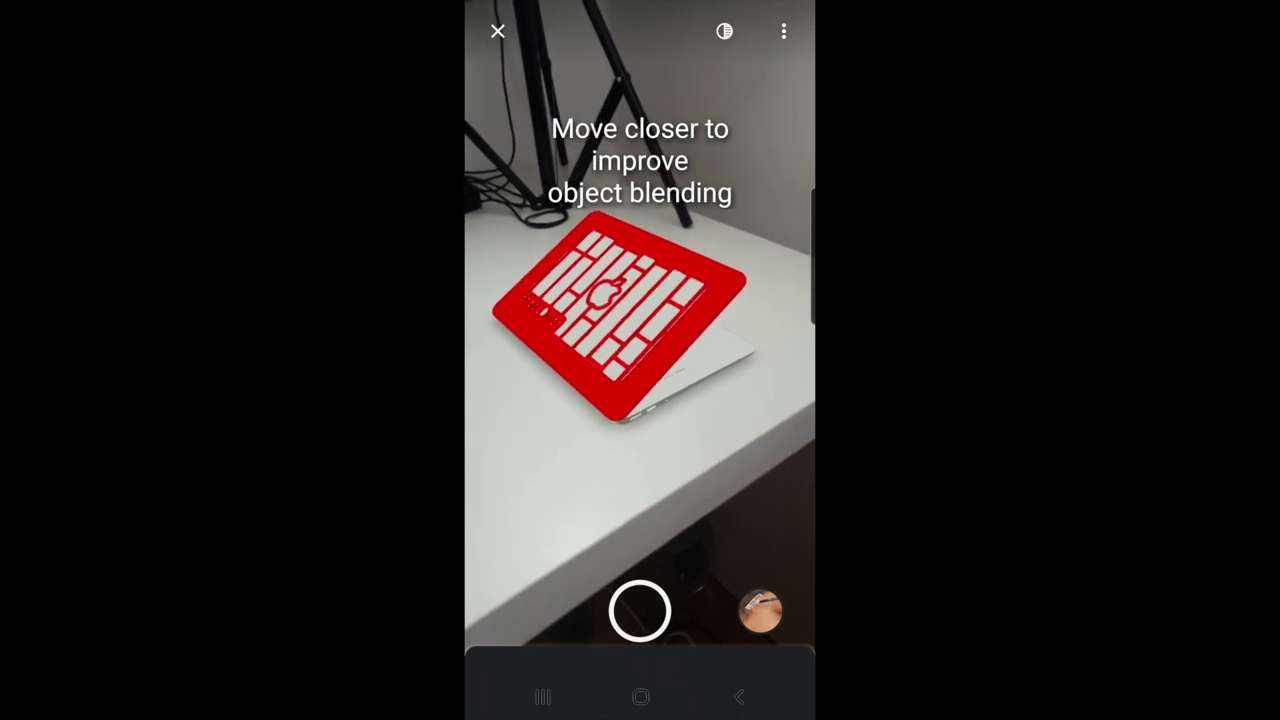
{"action": "key", "text": "Escape"}
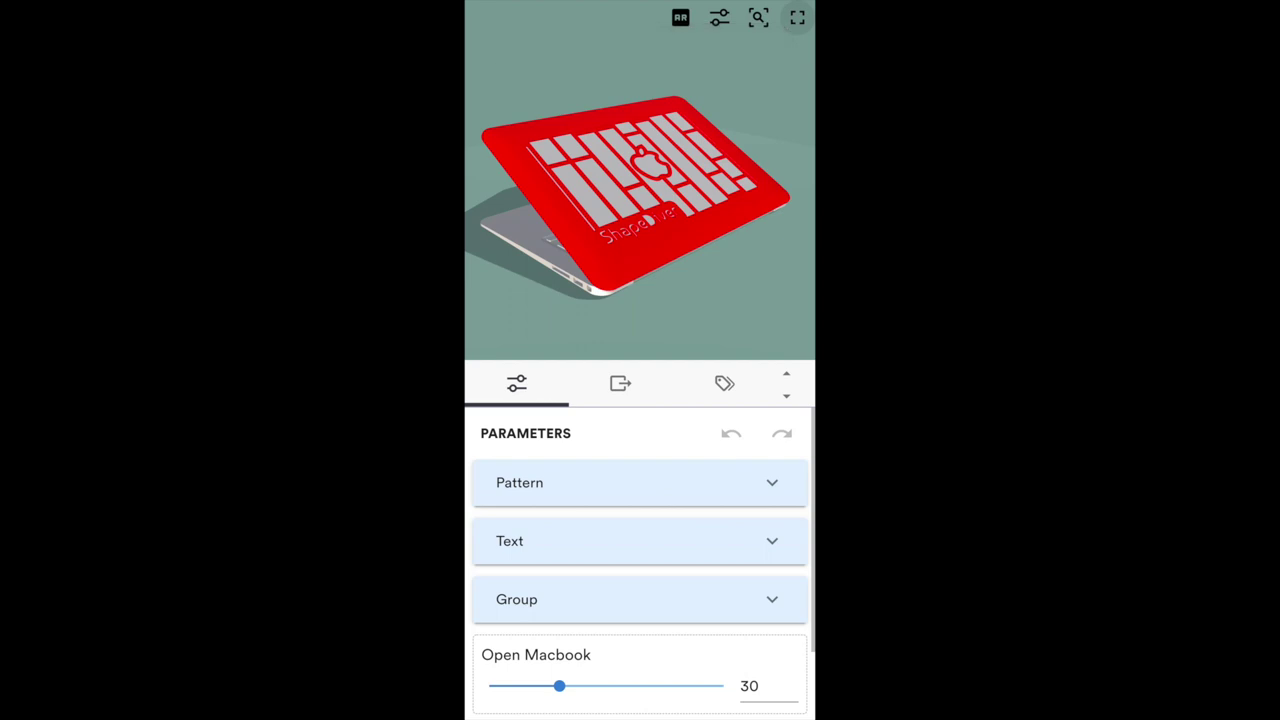
- Expand the Pattern group and switch the cover to Pattern 1
{"action": "left_click", "coordinate": [519, 482]}
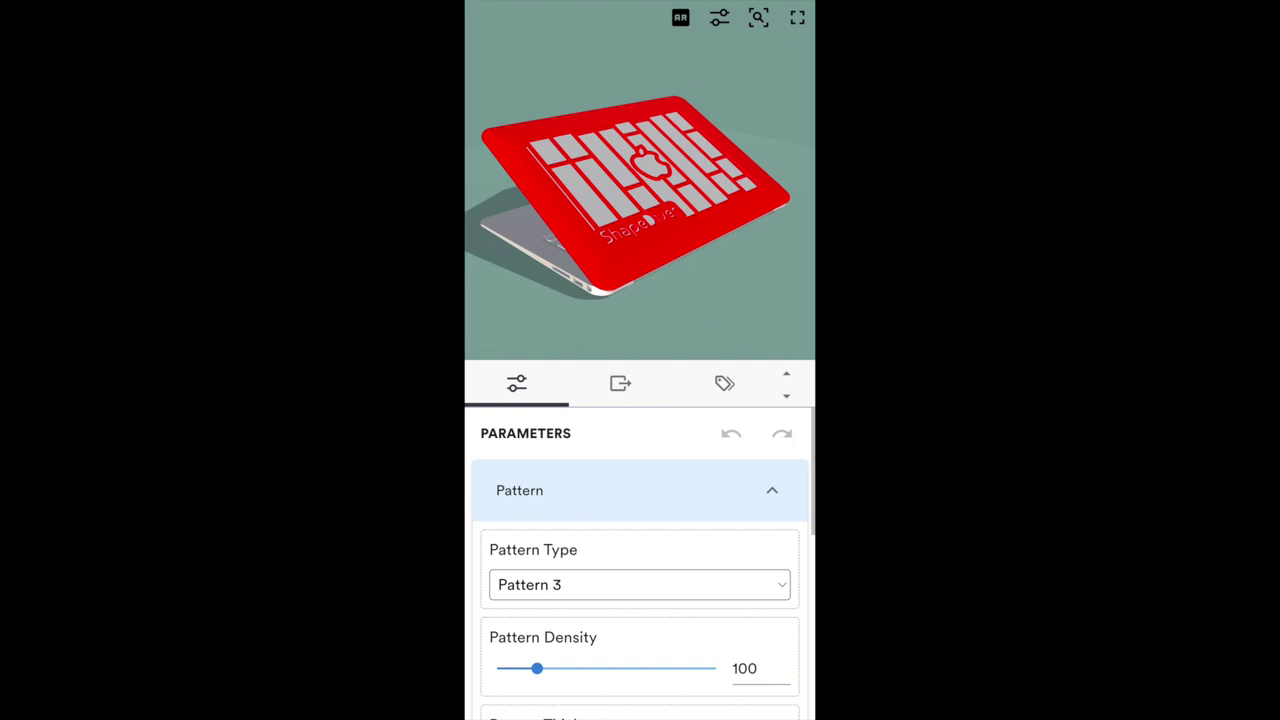
{"action": "scroll", "coordinate": [640, 560], "scroll_direction": "down", "scroll_amount": 2}
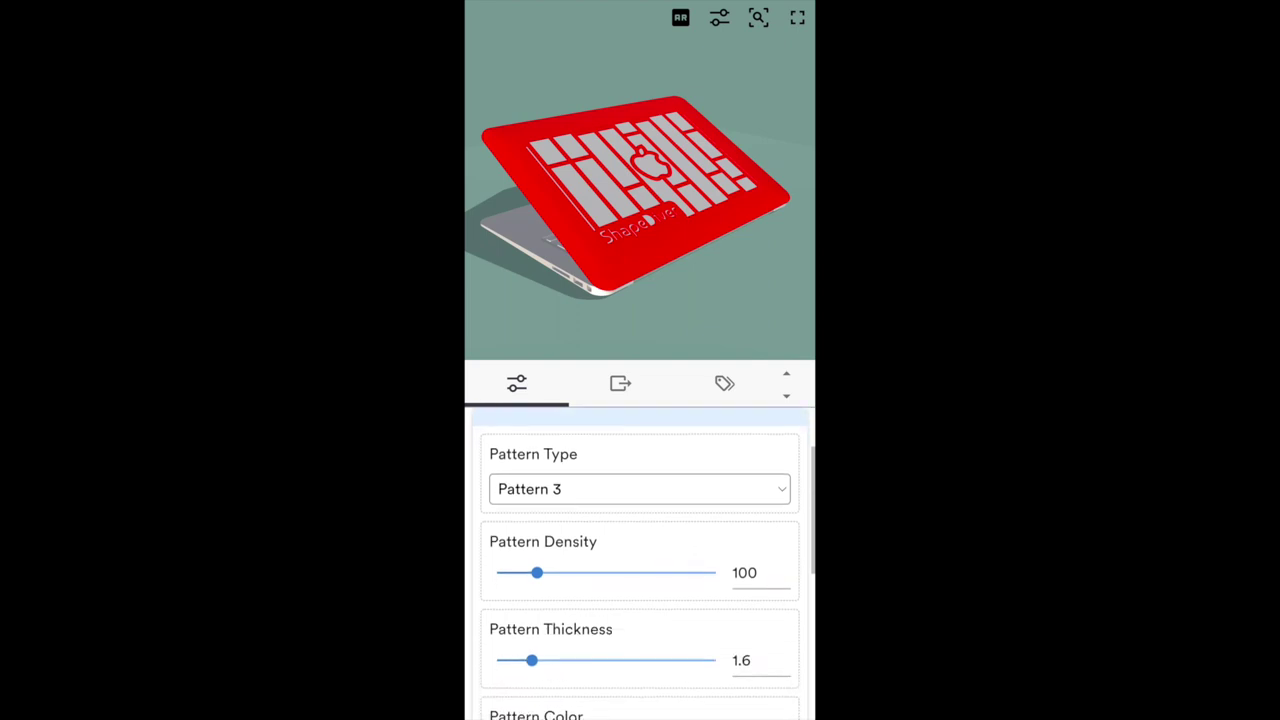
{"action": "left_click", "coordinate": [640, 494]}
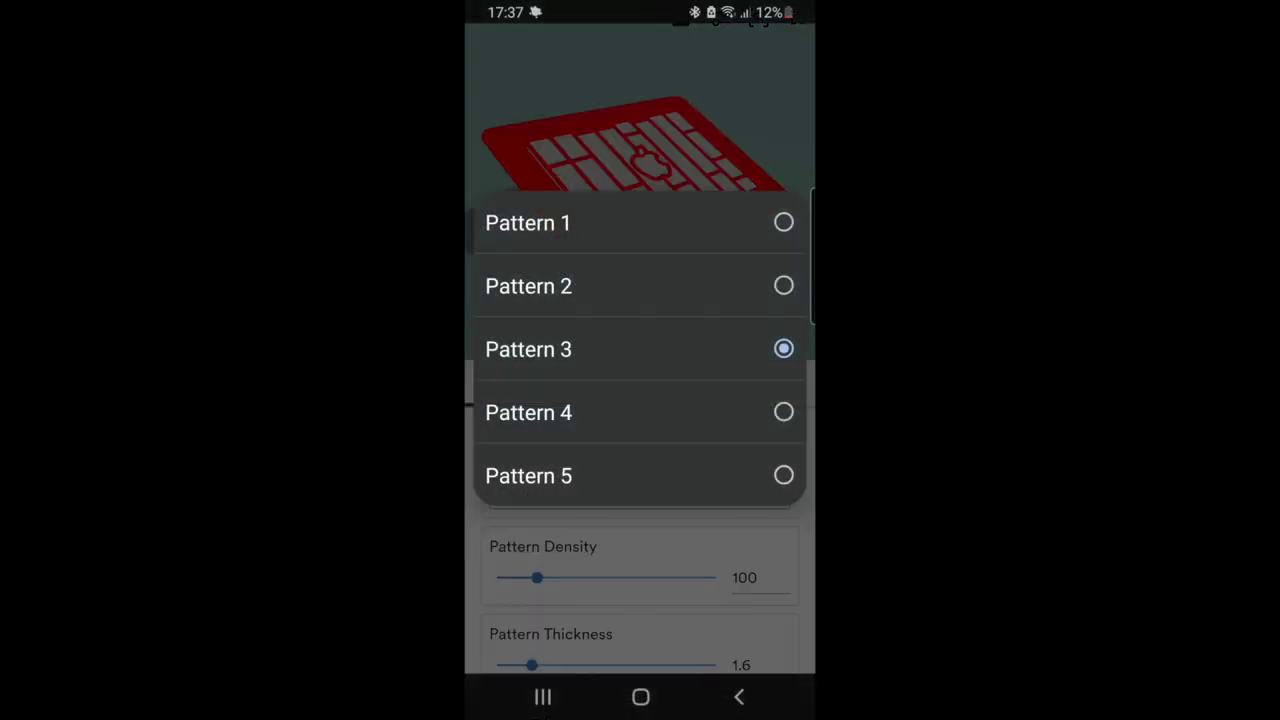
{"action": "left_click", "coordinate": [600, 223]}
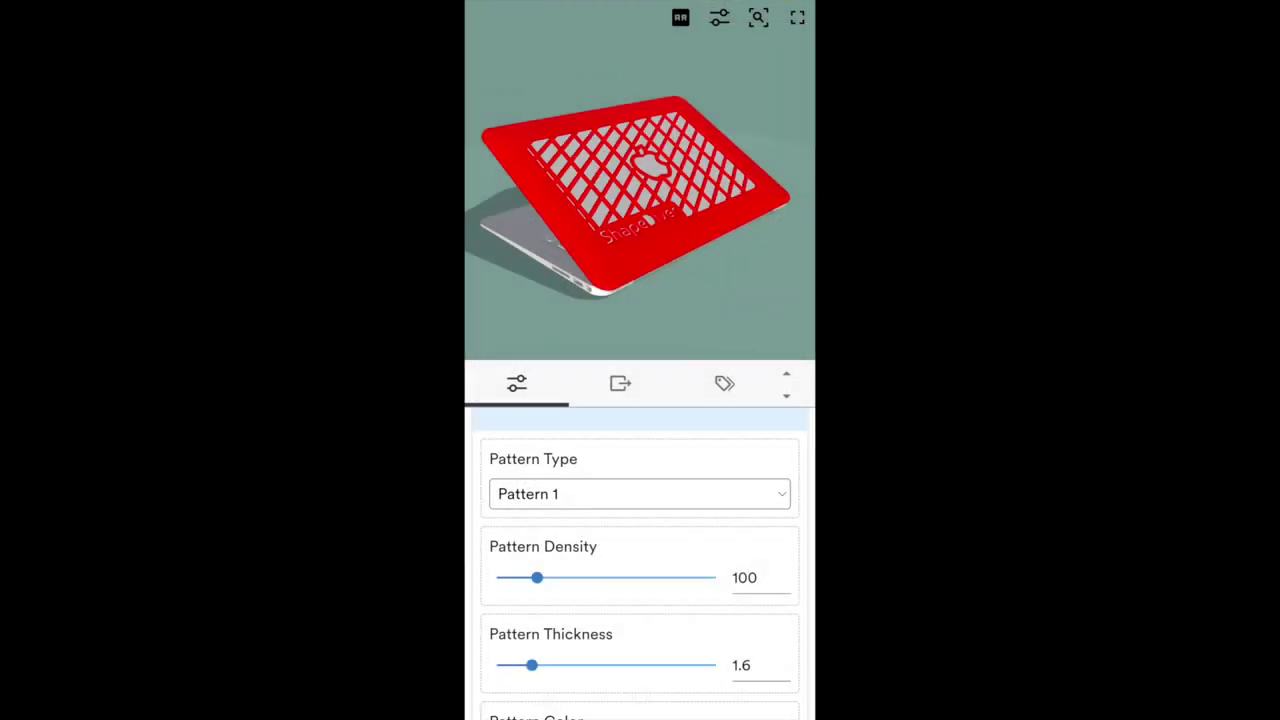
{"action": "scroll", "coordinate": [640, 560], "scroll_direction": "down", "scroll_amount": 2}
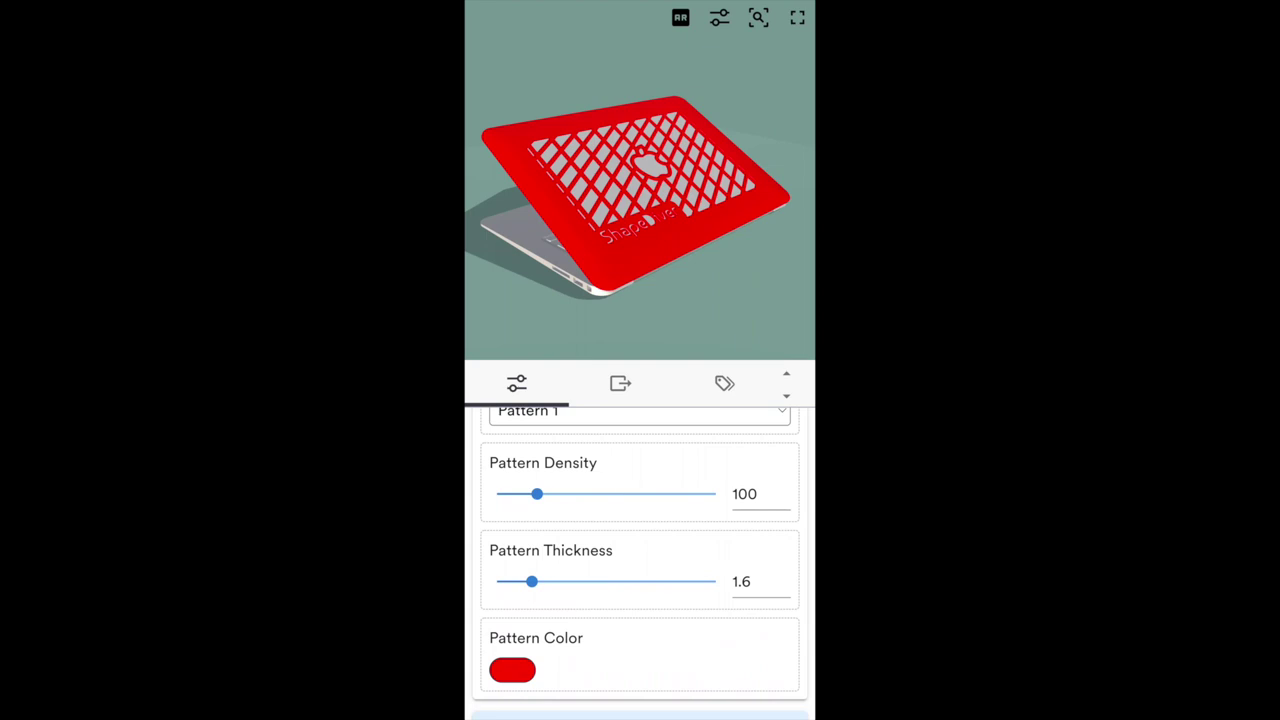
{"action": "scroll", "coordinate": [640, 560], "scroll_direction": "down", "scroll_amount": 3}
{"action": "scroll", "coordinate": [640, 560], "scroll_direction": "up", "scroll_amount": 3}
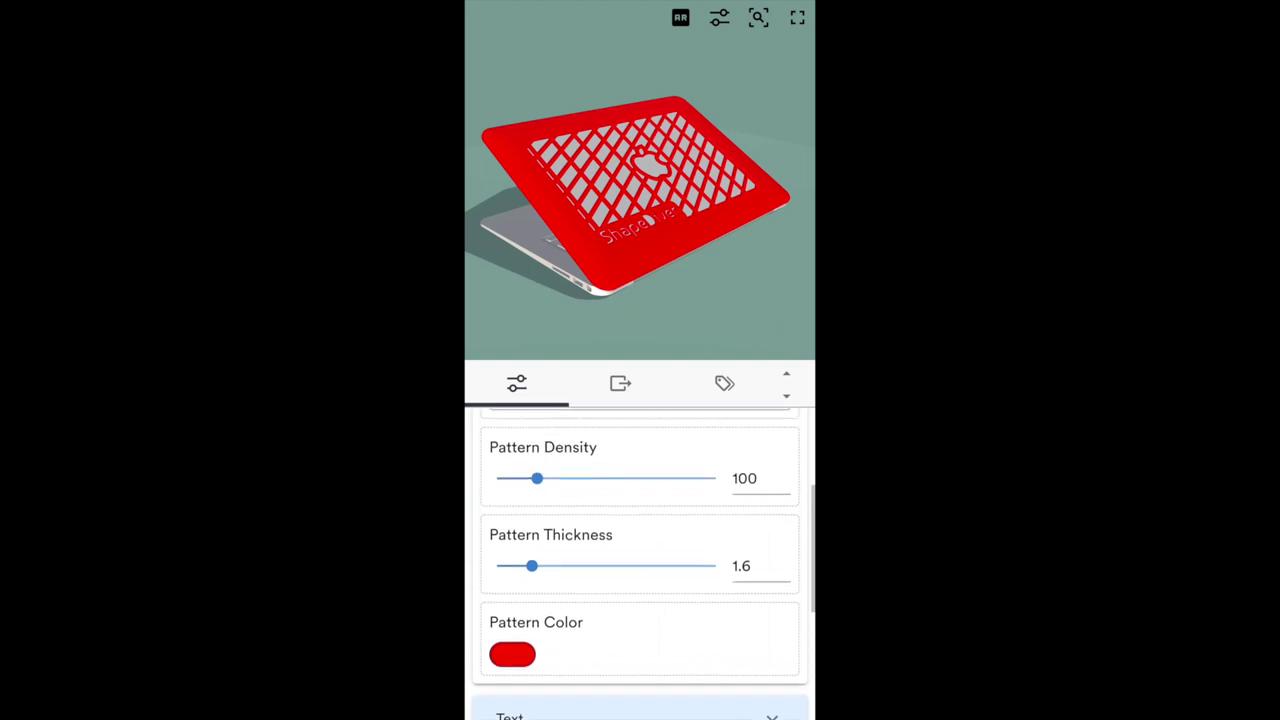
- Lower Pattern Density to 32 and switch to the hexagonal Pattern 5
{"action": "left_click_drag", "start_coordinate": [537, 508], "coordinate": [588, 508]}
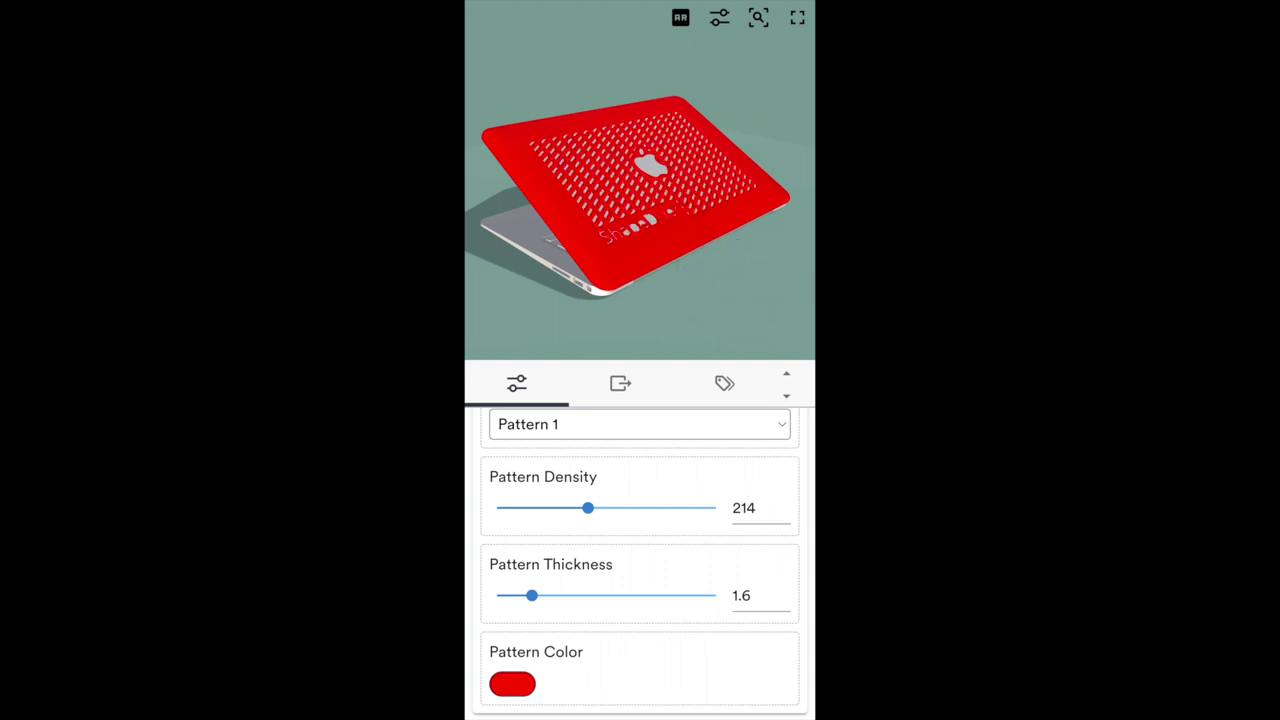
{"action": "left_click_drag", "start_coordinate": [588, 508], "coordinate": [538, 508]}
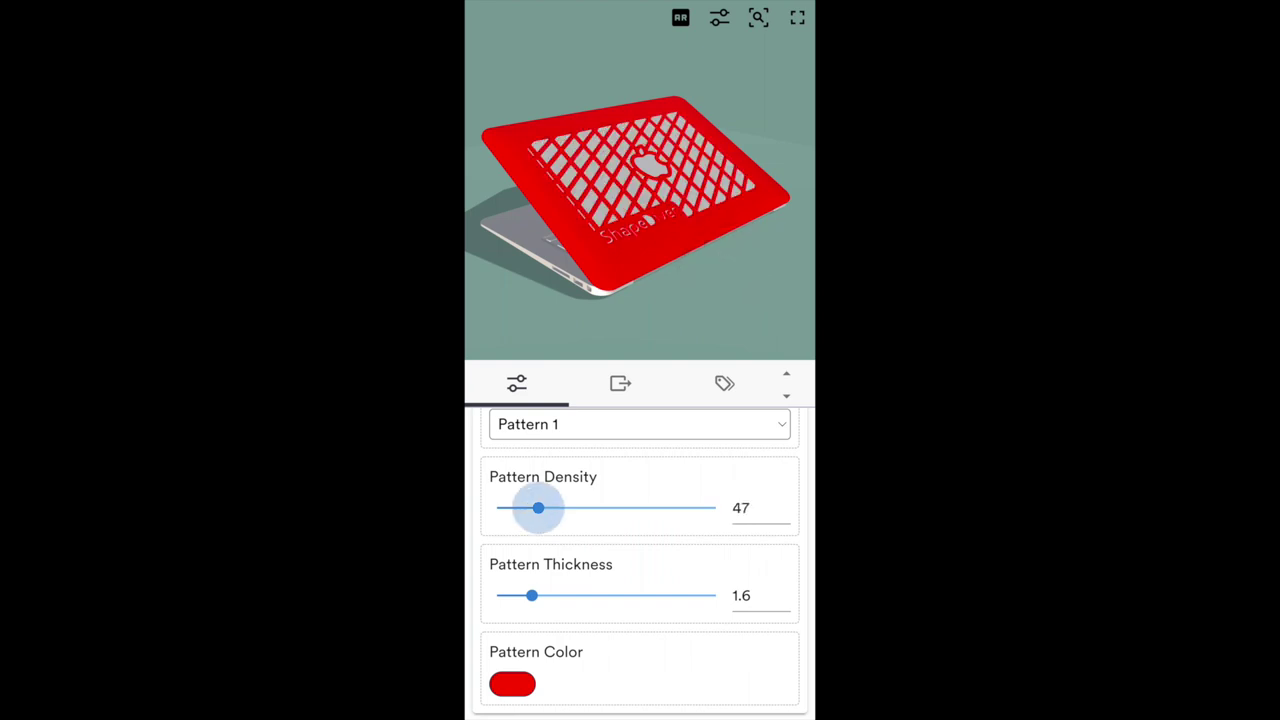
{"action": "left_click_drag", "start_coordinate": [538, 508], "coordinate": [506, 508]}
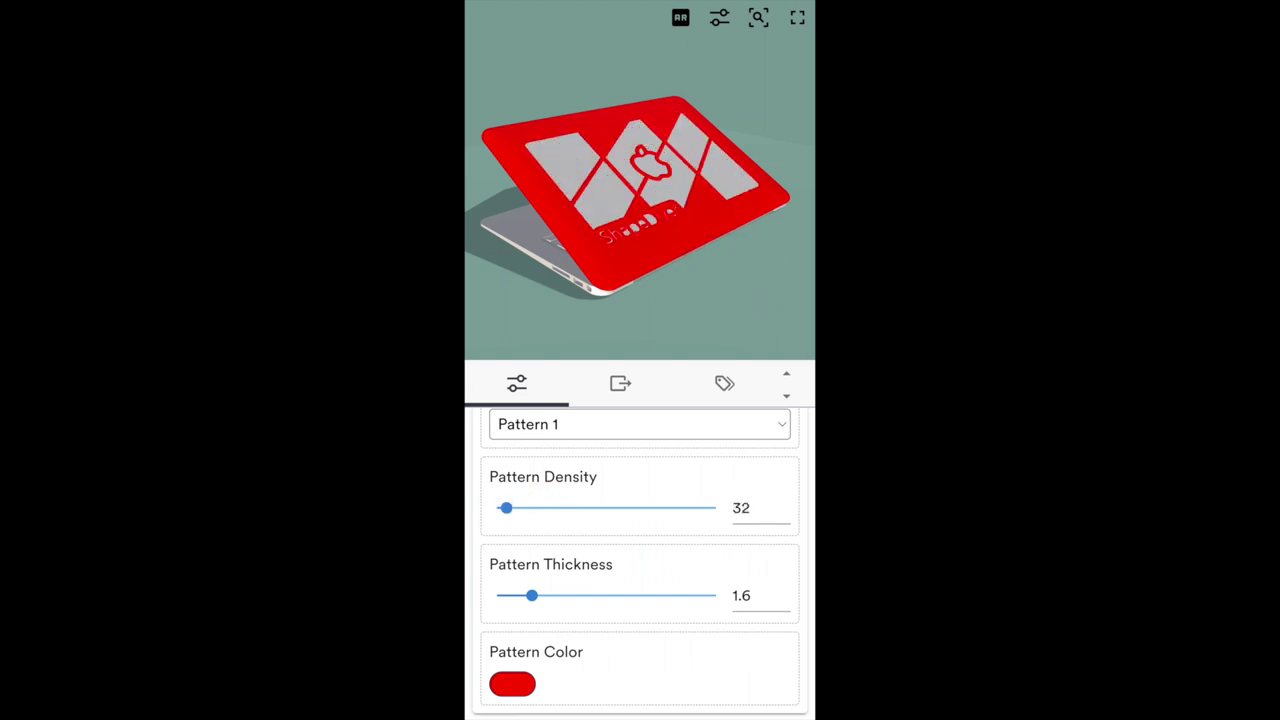
{"action": "left_click", "coordinate": [640, 424]}
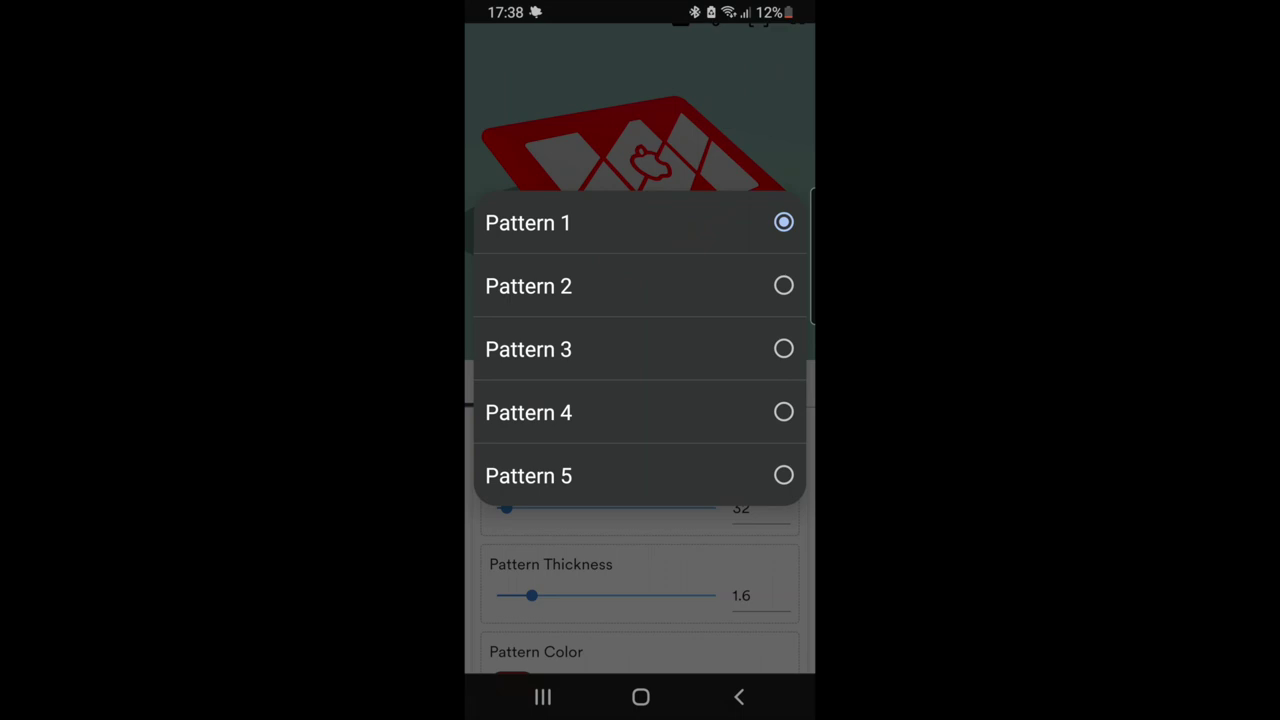
{"action": "left_click", "coordinate": [528, 476]}
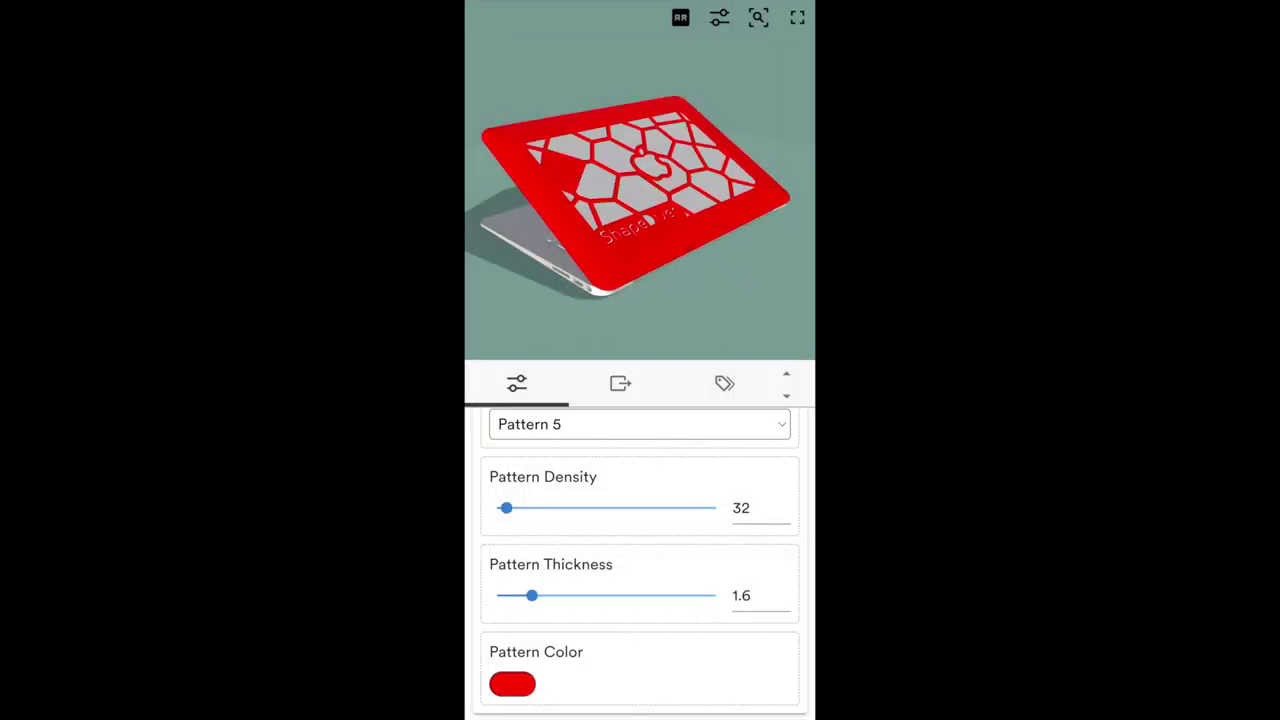
{"action": "scroll", "coordinate": [640, 560], "scroll_direction": "down", "scroll_amount": 4}
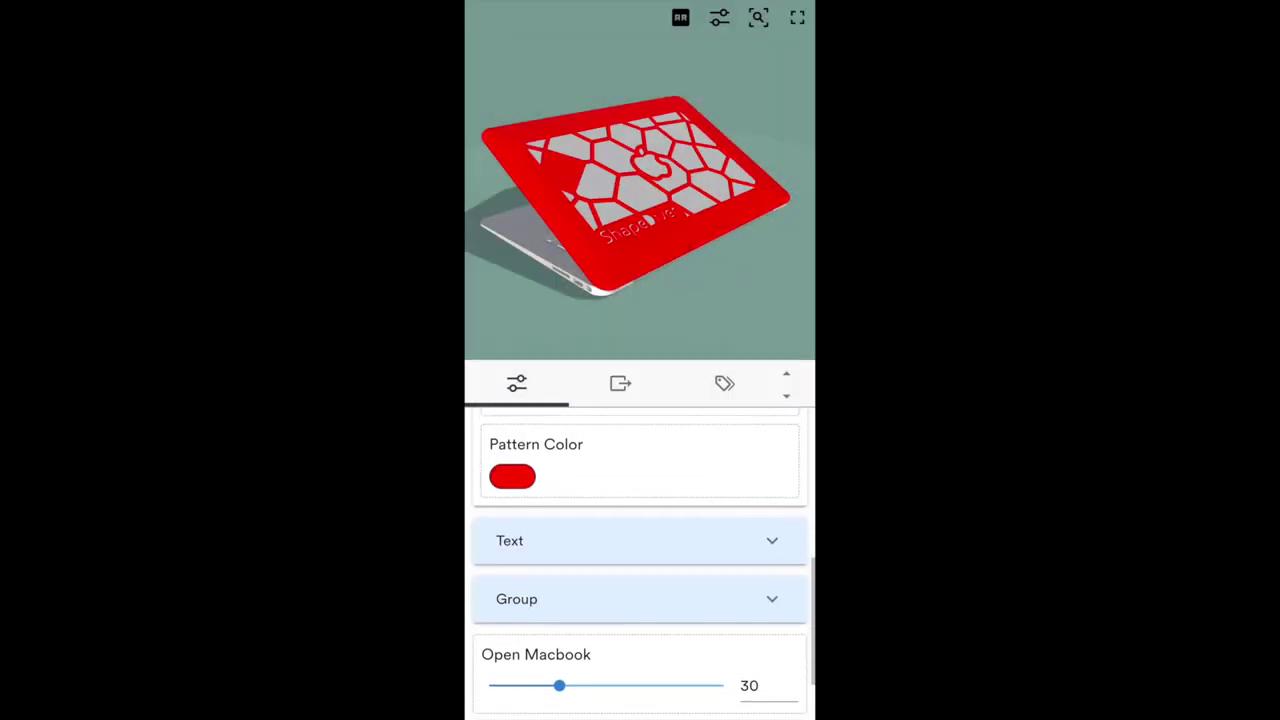
- Replace the ShapeDiver lettering in Input Your Text with a personal name
{"action": "left_click", "coordinate": [640, 540]}
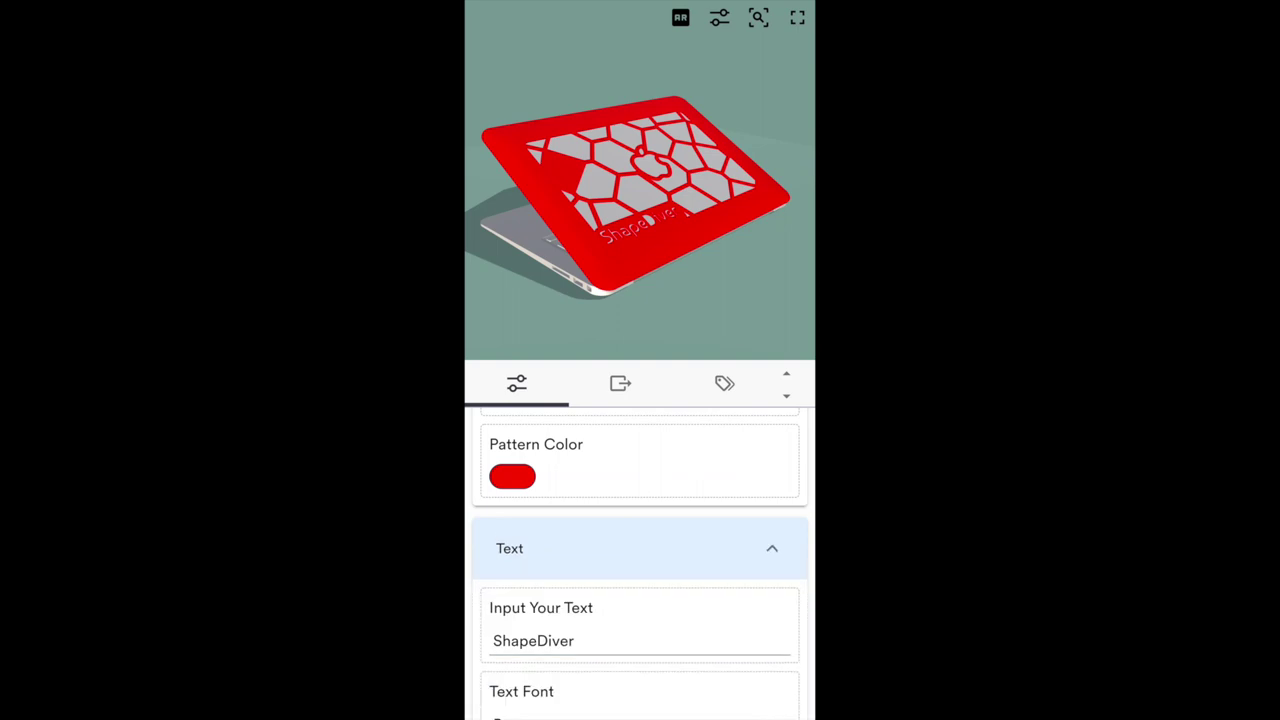
{"action": "left_click", "coordinate": [573, 663]}
{"action": "left_click", "coordinate": [787, 589]}
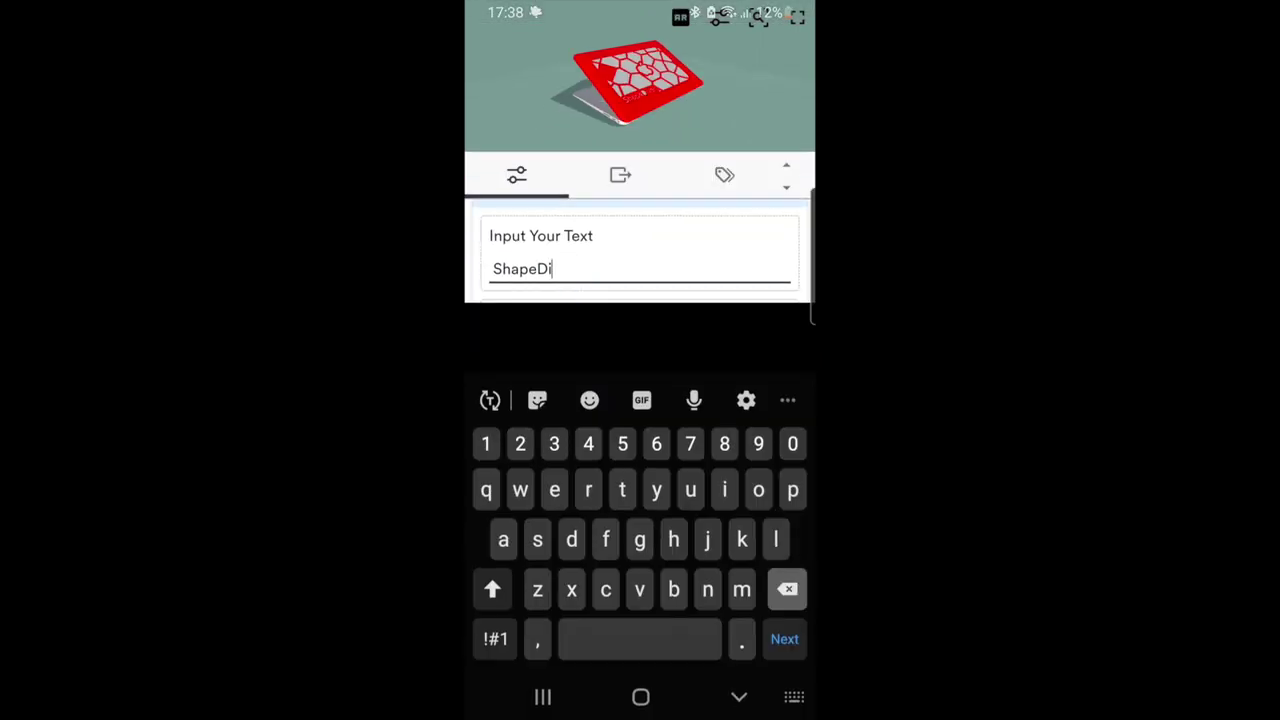
{"action": "key", "text": "BackSpace"}
{"action": "key", "text": "BackSpace"}
{"action": "key", "text": "BackSpace"}
{"action": "key", "text": "BackSpace"}
{"action": "key", "text": "BackSpace"}
{"action": "key", "text": "BackSpace"}
{"action": "key", "text": "BackSpace"}
{"action": "type", "text": "Edwin"}
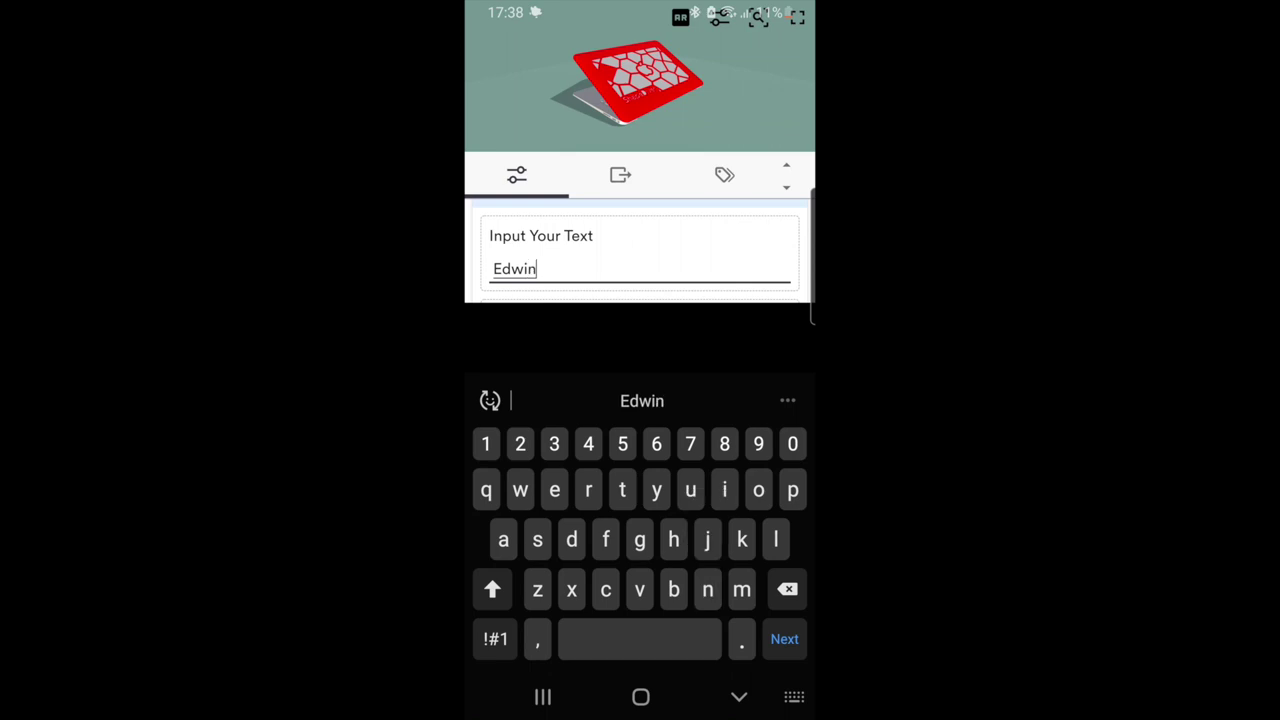
{"action": "left_click", "coordinate": [784, 639]}
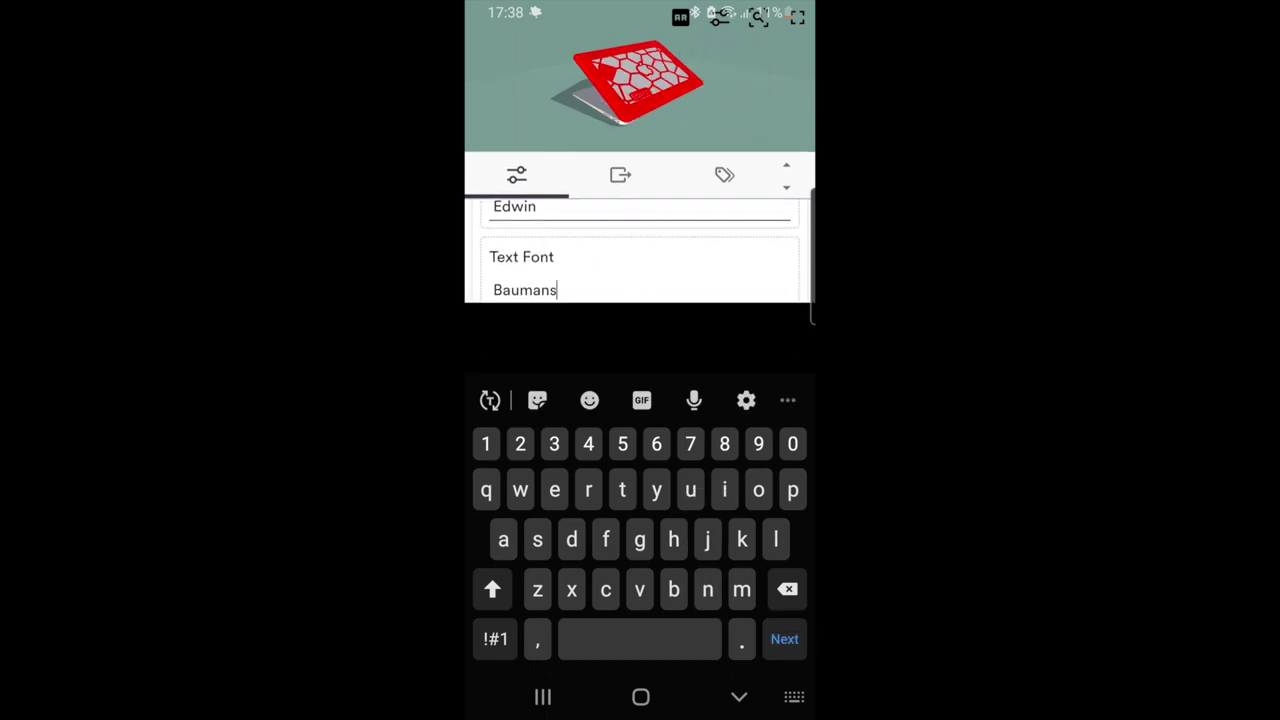
{"action": "left_click", "coordinate": [739, 697]}
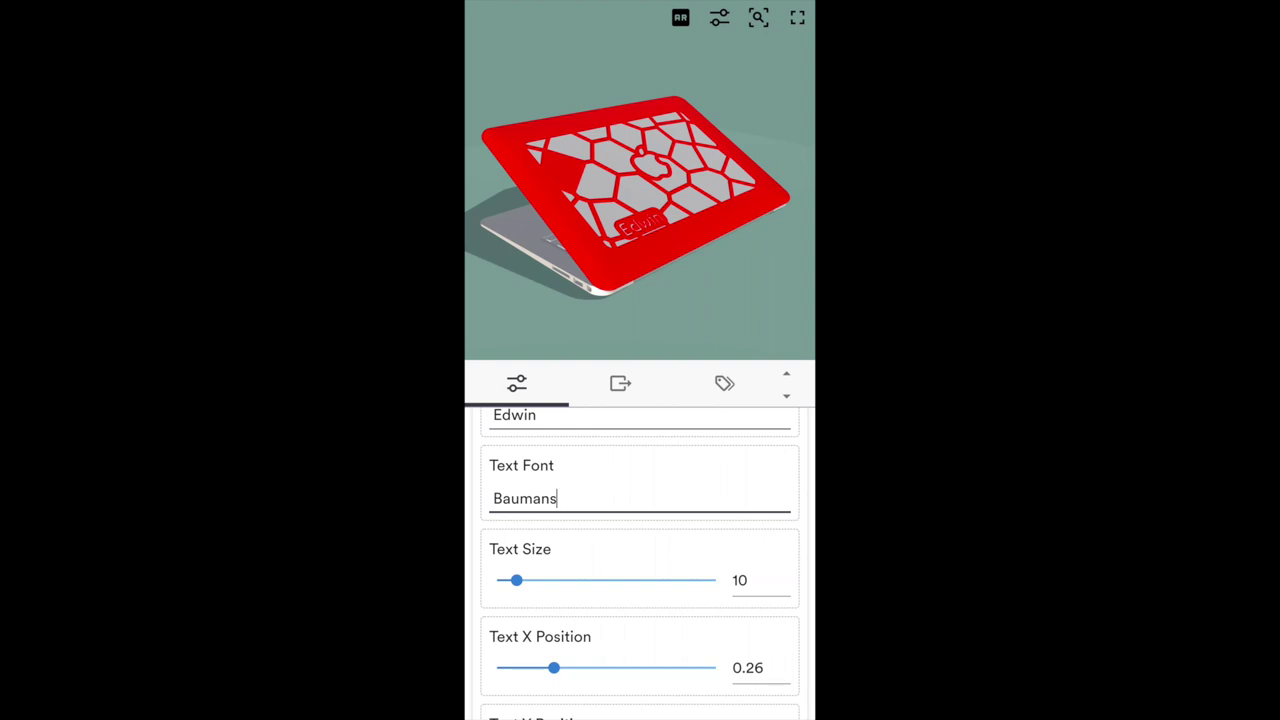
- Set Text Size to 23, Text X to 0.37 and Text Y to 0.25
{"action": "left_click_drag", "start_coordinate": [516, 580], "coordinate": [545, 580]}
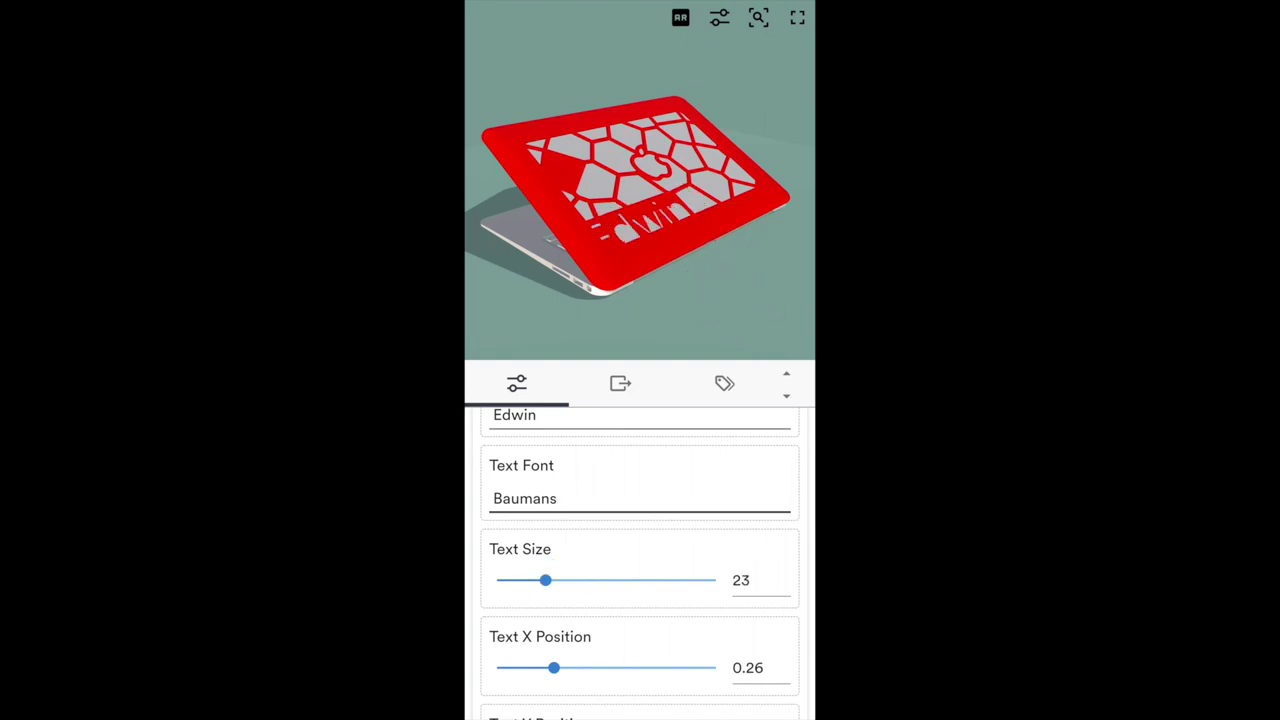
{"action": "left_click_drag", "start_coordinate": [554, 667], "coordinate": [578, 667]}
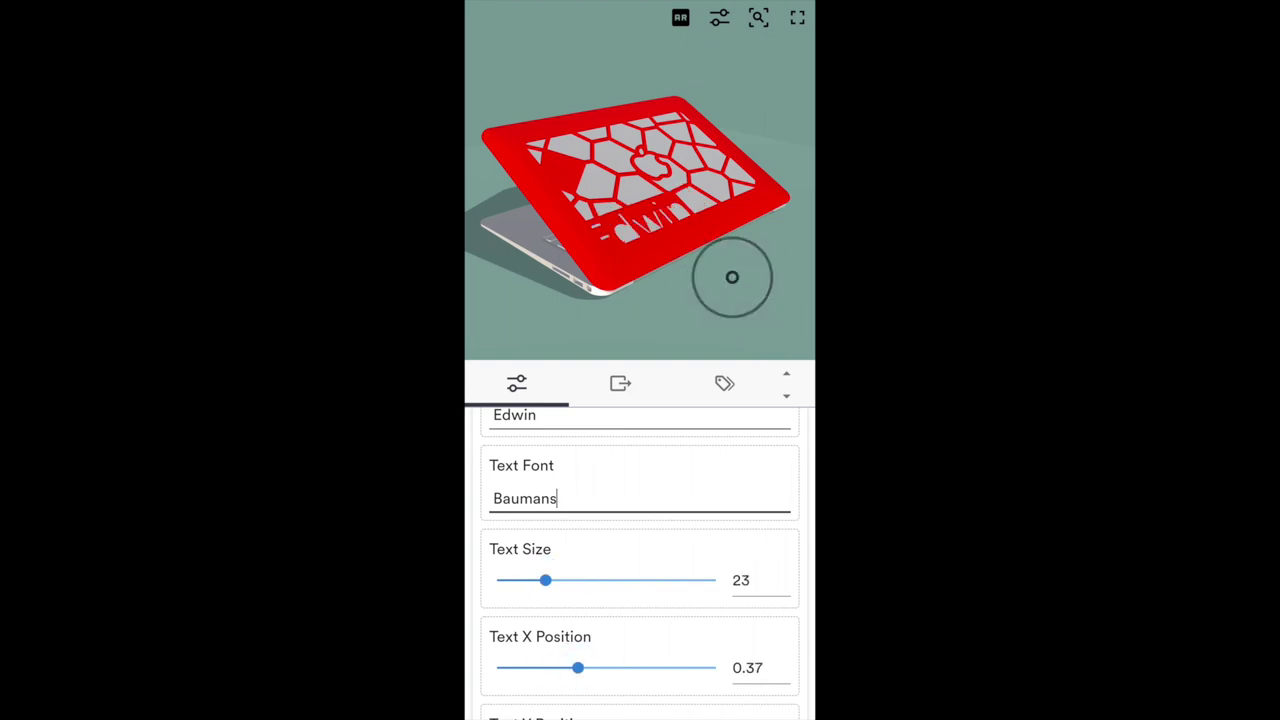
{"action": "scroll", "coordinate": [640, 560], "scroll_direction": "down", "scroll_amount": 2}
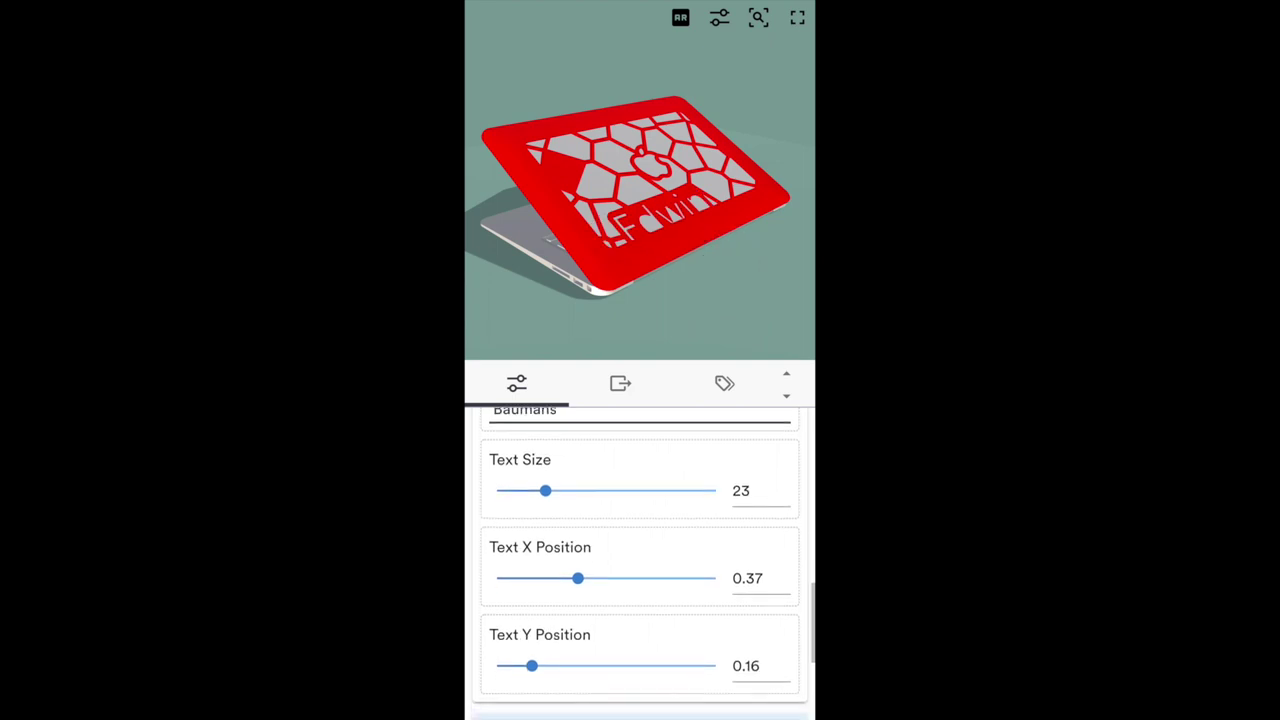
{"action": "left_click_drag", "start_coordinate": [531, 663], "coordinate": [551, 663]}
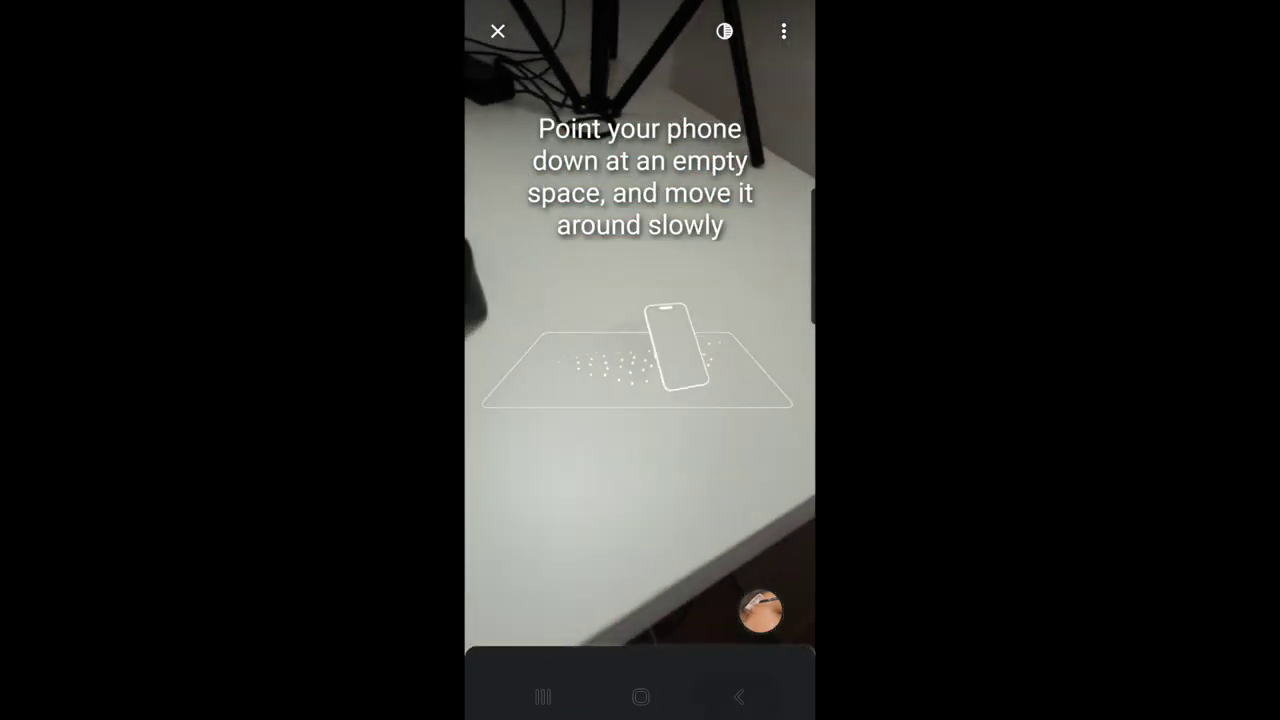
- Exit the AR camera view back to the personalised MacBook Cover page
{"action": "key", "text": "Escape"}
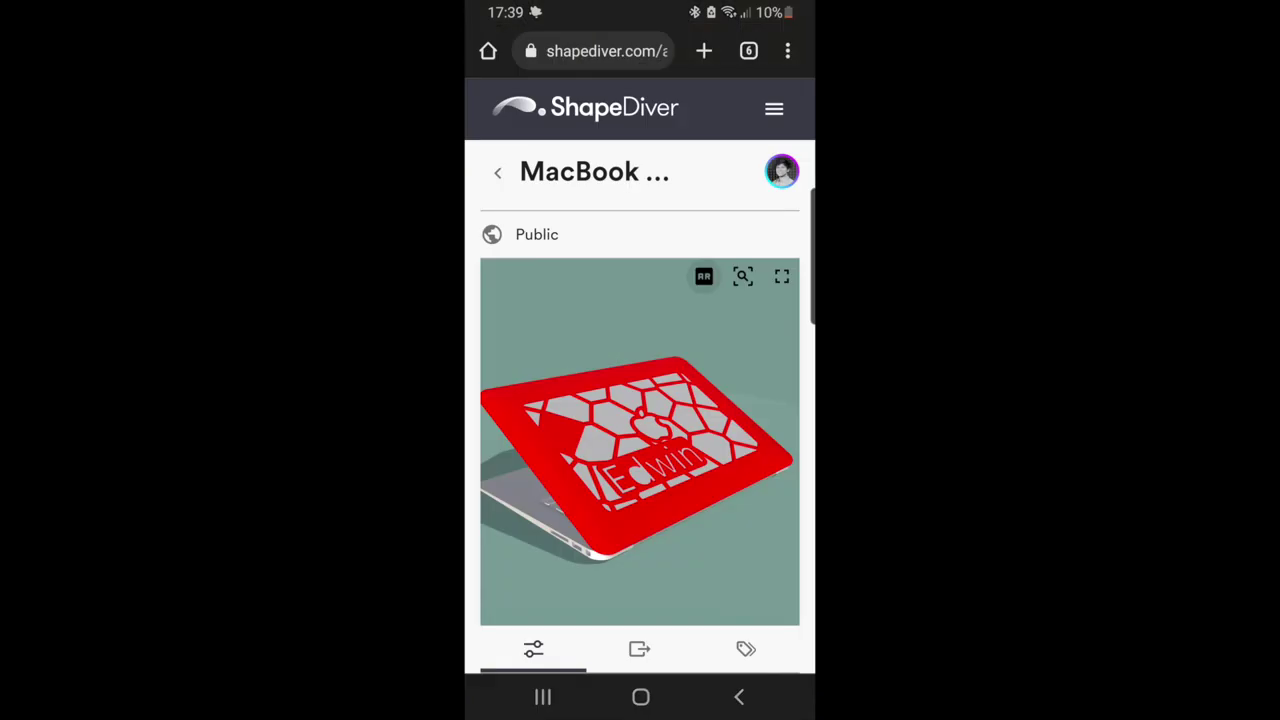
- Switch to the TableTutorial browser tab and show the wooden table full screen
{"action": "key", "text": "Escape"}
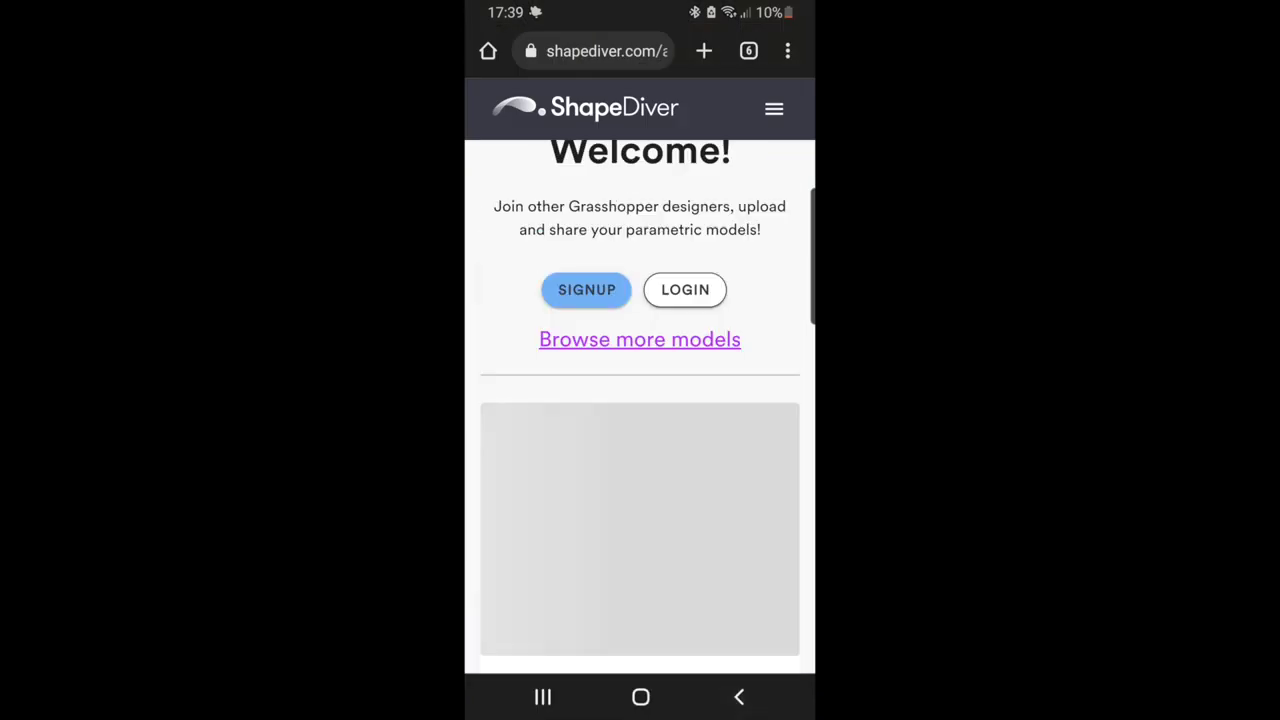
{"action": "left_click", "coordinate": [748, 50]}
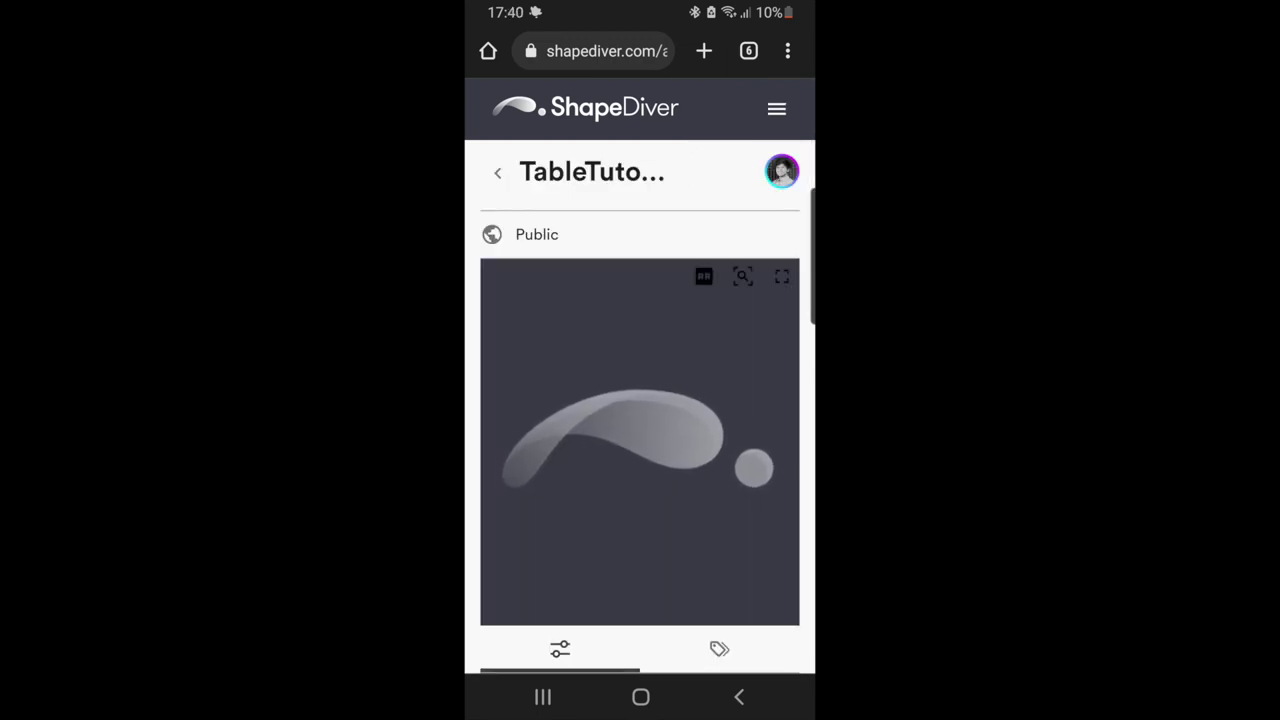
{"action": "left_click", "coordinate": [781, 276]}
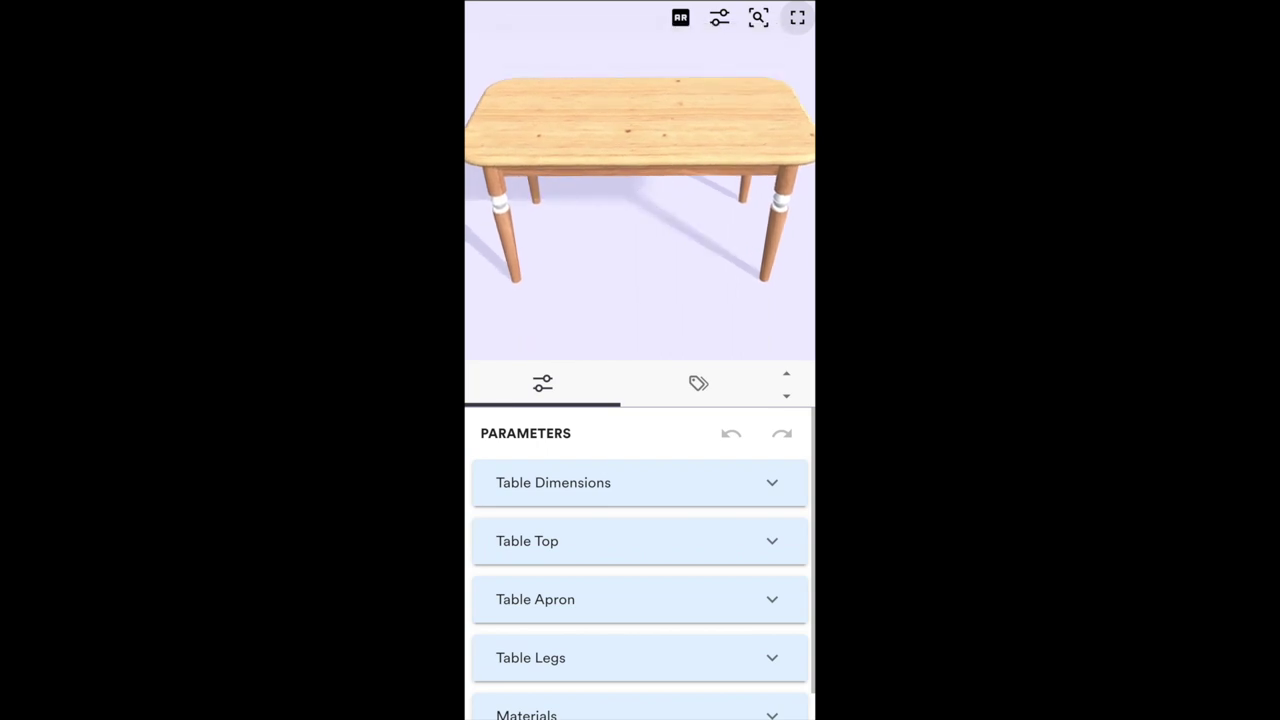
- View the wooden table life-size in Scene Viewer, then return to the ShapeDiver table page
{"action": "left_click", "coordinate": [732, 277]}
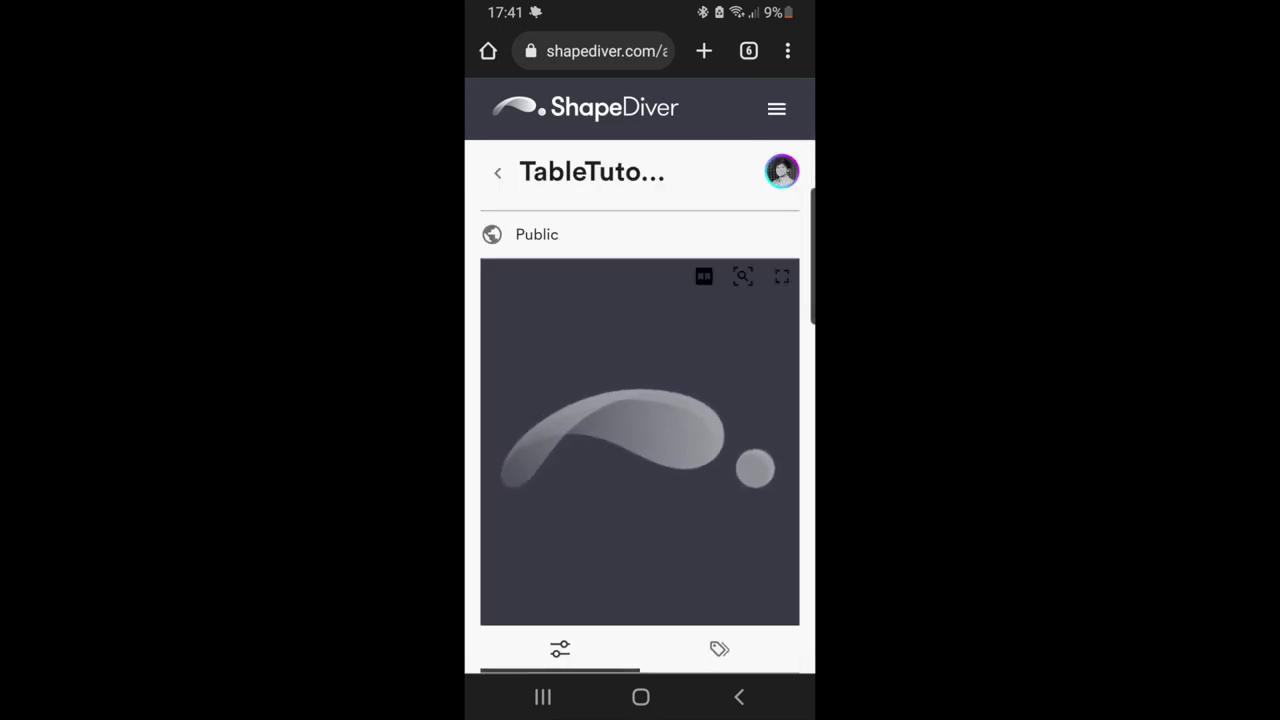
- Show the table viewer fullscreen, expand Table Dimensions and make a first edit to Table Length
{"action": "scroll", "coordinate": [640, 400], "scroll_direction": "down", "scroll_amount": 1}
{"action": "left_click", "coordinate": [780, 197]}
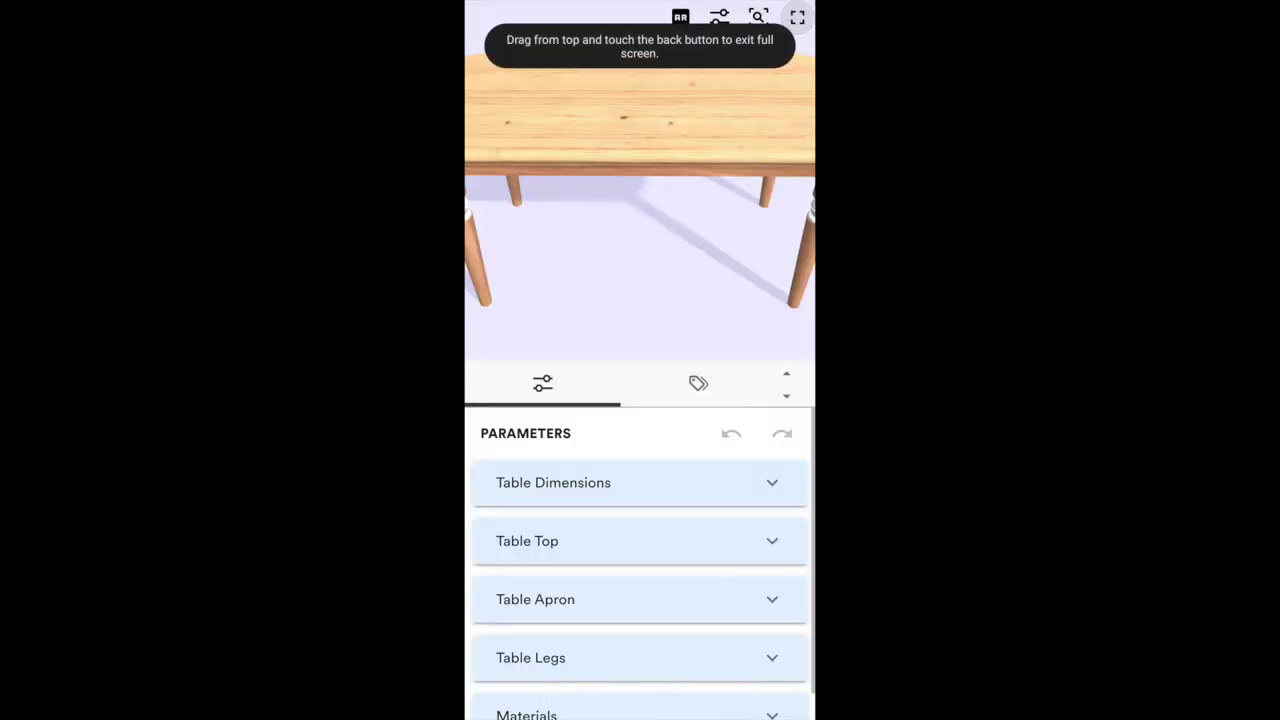
{"action": "left_click", "coordinate": [640, 482]}
{"action": "scroll", "coordinate": [640, 560], "scroll_direction": "down", "scroll_amount": 2}
{"action": "left_click", "coordinate": [757, 518]}
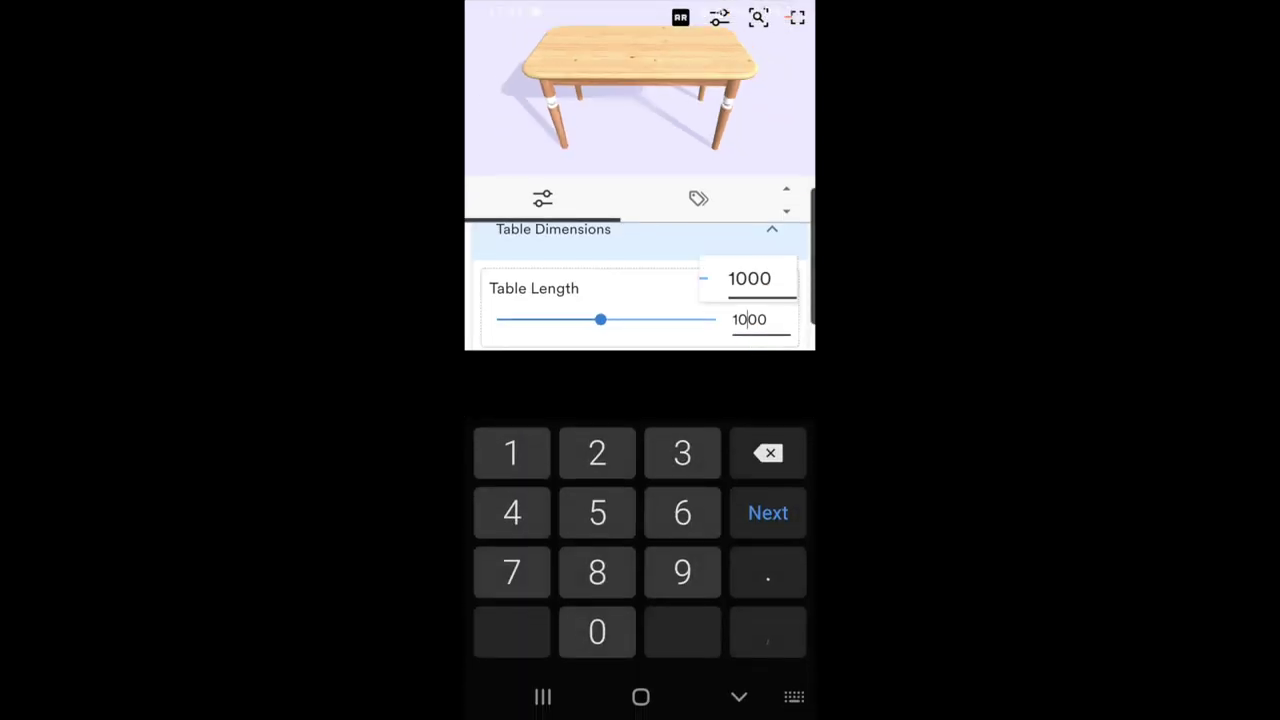
{"action": "left_click", "coordinate": [747, 319]}
{"action": "key", "text": "BackSpace"}
{"action": "key", "text": "BackSpace"}
{"action": "type", "text": "5"}
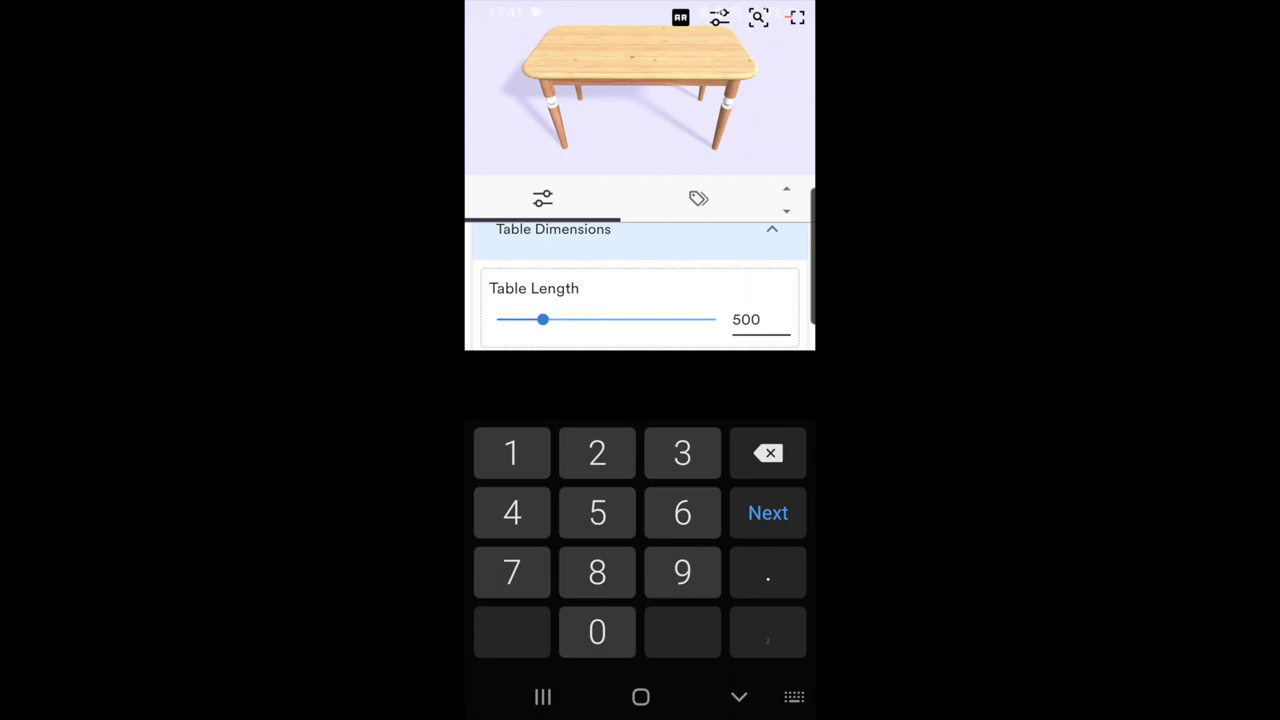
{"action": "left_click", "coordinate": [768, 512]}
{"action": "left_click_drag", "start_coordinate": [731, 91], "coordinate": [731, 251]}
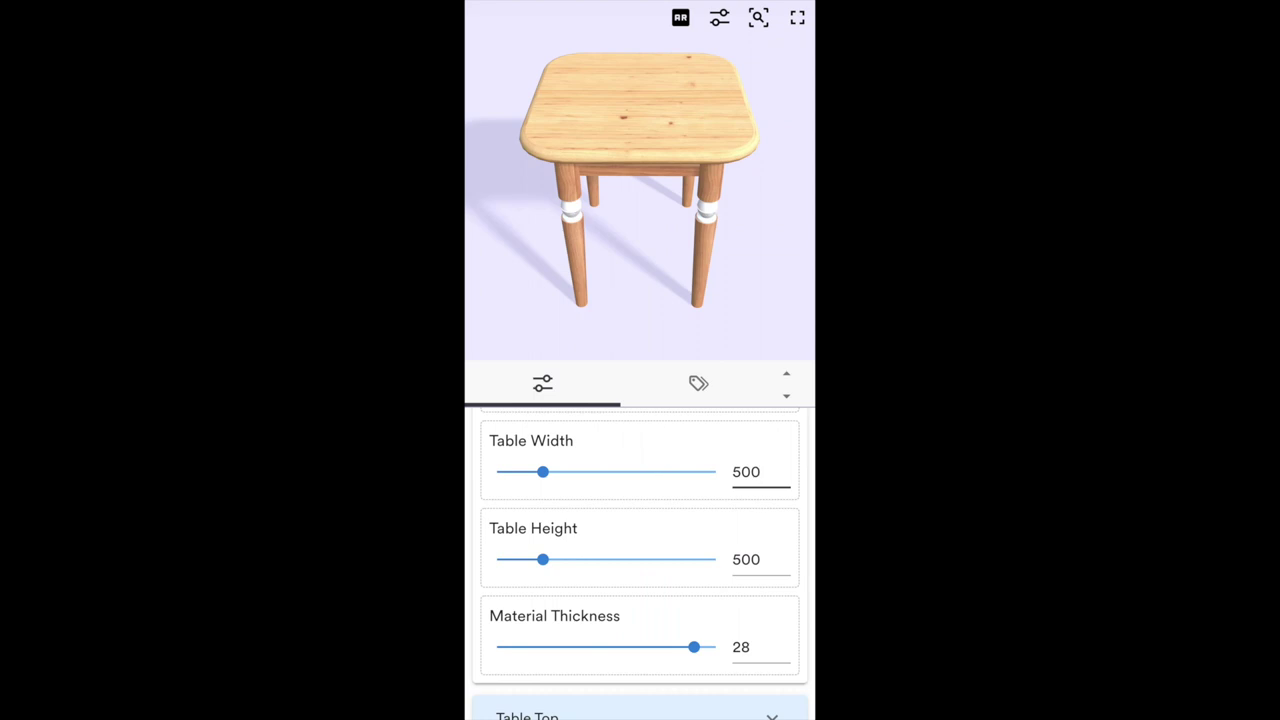
- Set Table Height to 900 and rebuild the table
{"action": "scroll", "coordinate": [640, 565], "scroll_direction": "up", "scroll_amount": 2}
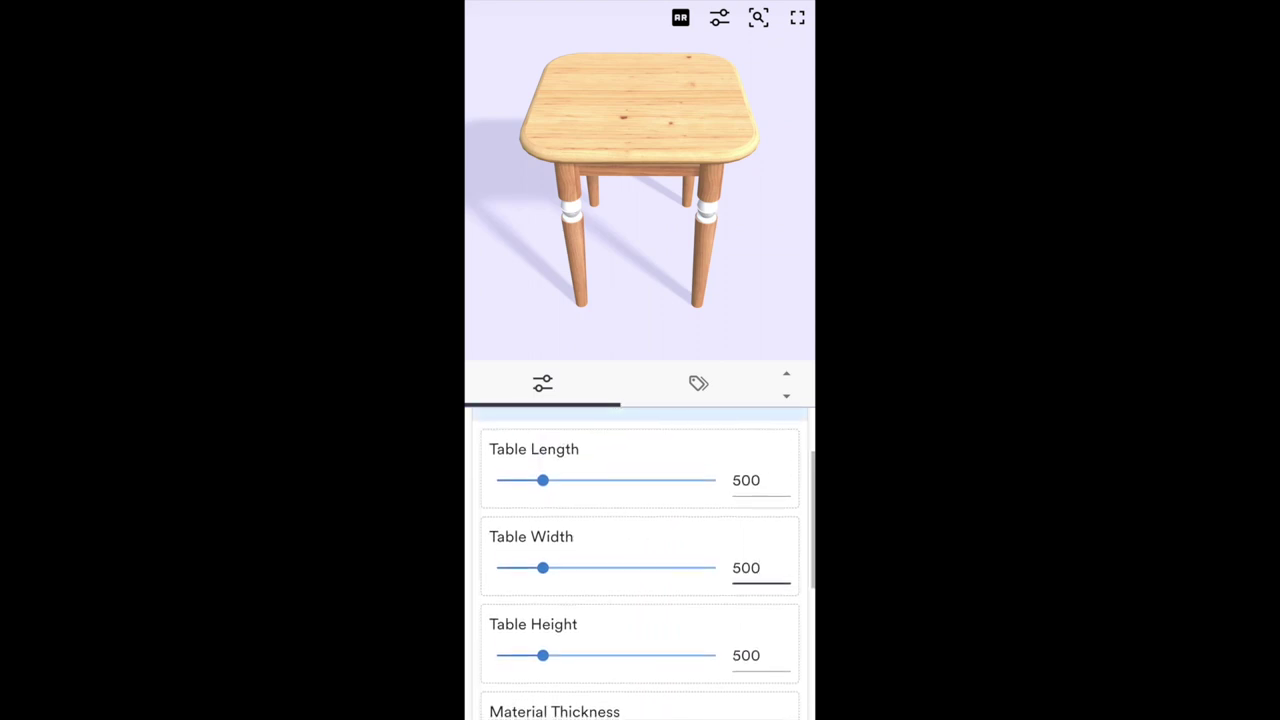
{"action": "left_click", "coordinate": [746, 565]}
{"action": "left_click", "coordinate": [742, 305]}
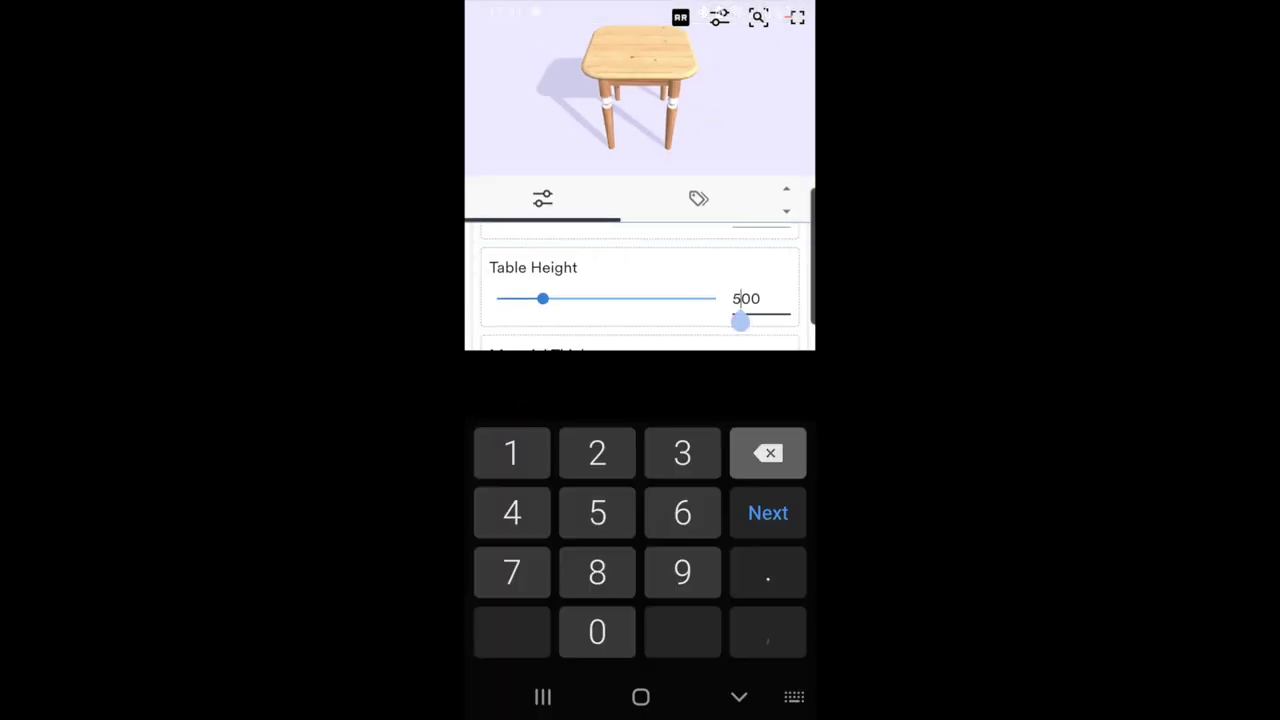
{"action": "key", "text": "BackSpace"}
{"action": "key", "text": "BackSpace"}
{"action": "key", "text": "BackSpace"}
{"action": "key", "text": "BackSpace"}
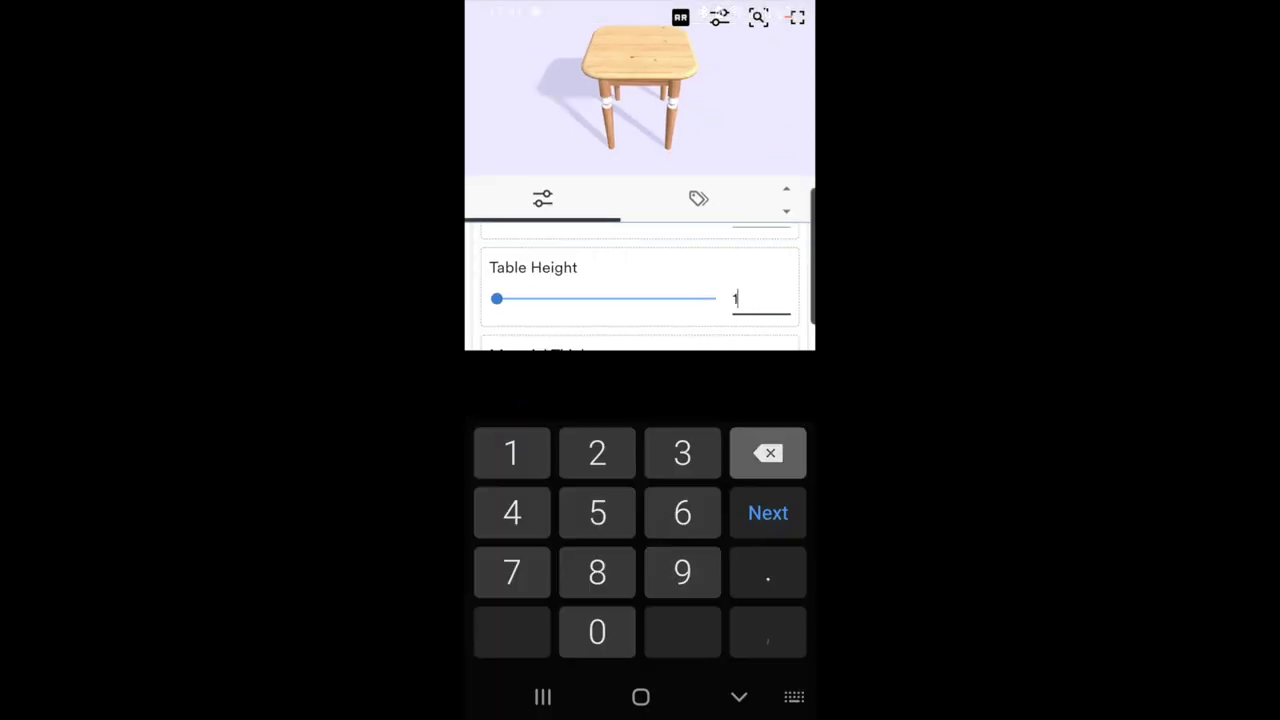
{"action": "type", "text": "900"}
{"action": "key", "text": "Tab"}
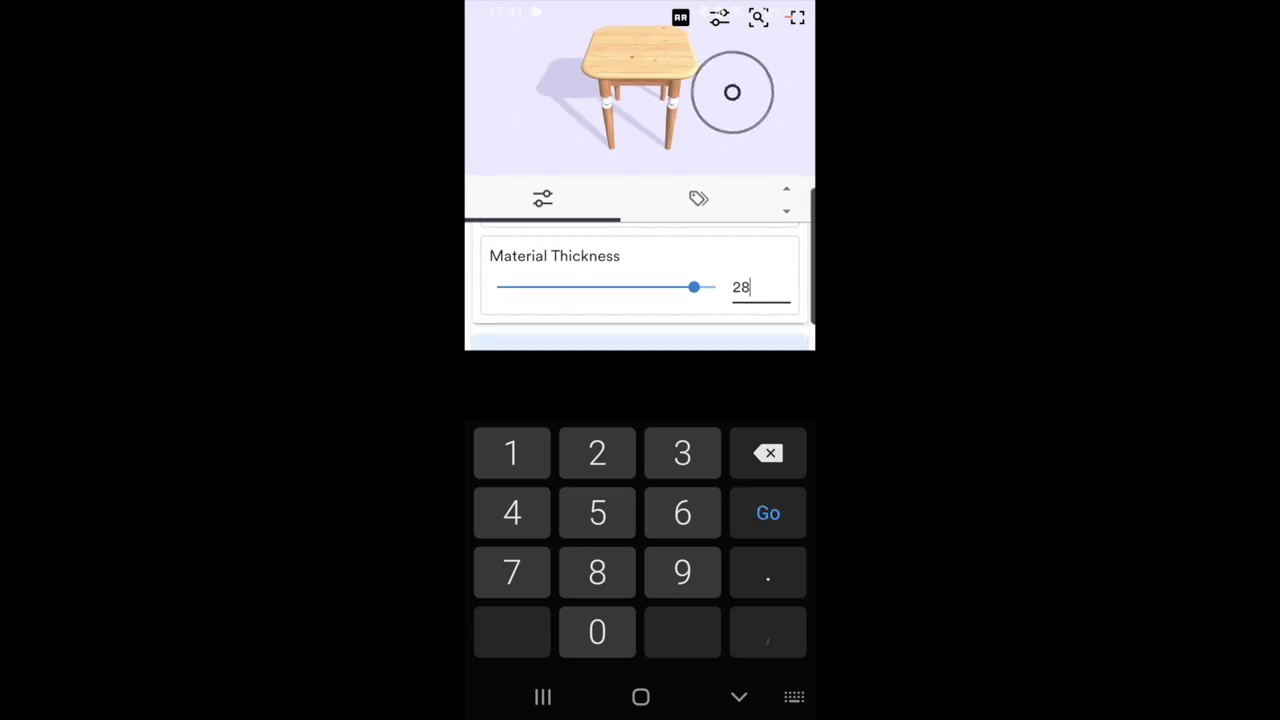
{"action": "left_click", "coordinate": [739, 697]}
- Check the Material Thickness field and attribute visualization, then return to the table parameters
{"action": "scroll", "coordinate": [640, 560], "scroll_direction": "up", "scroll_amount": 2}
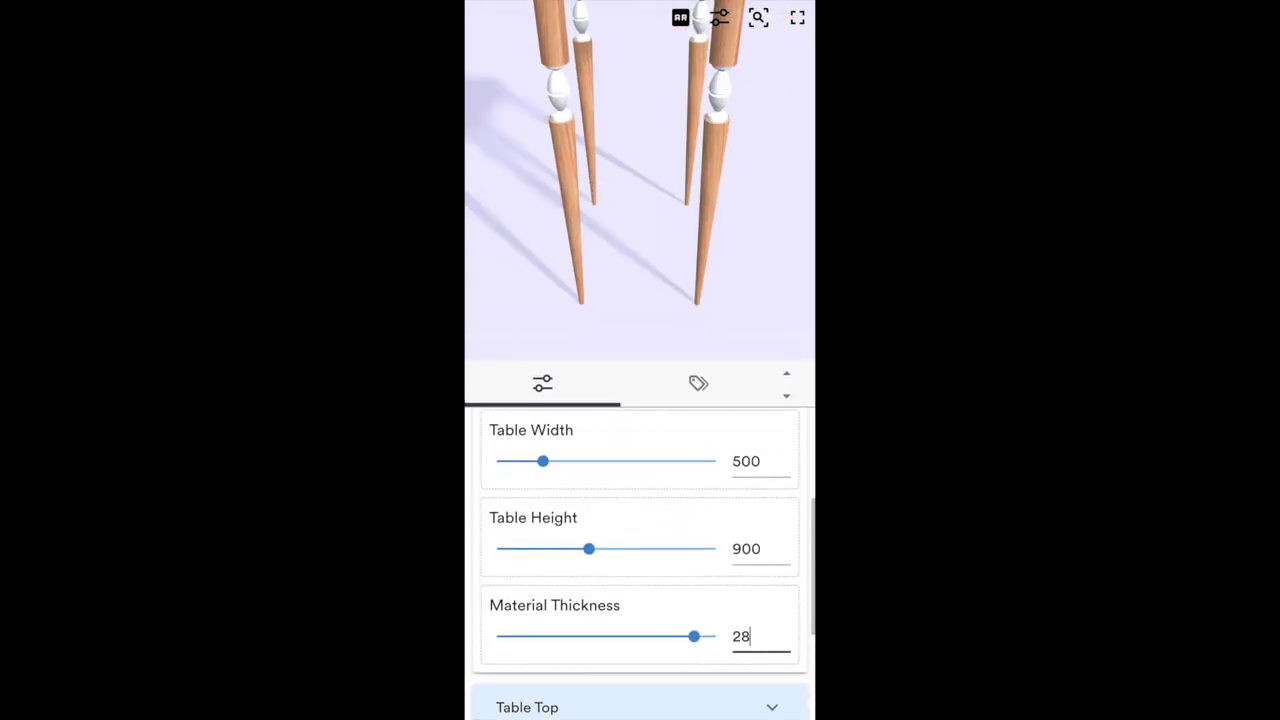
{"action": "left_click", "coordinate": [760, 636]}
{"action": "left_click", "coordinate": [697, 206]}
{"action": "left_click", "coordinate": [732, 277]}
{"action": "left_click", "coordinate": [542, 418]}
- Set Table Length to 1000 and Table Width to 1000, fixing typos along the way
{"action": "left_click", "coordinate": [749, 595]}
{"action": "key", "text": "BackSpace"}
{"action": "key", "text": "BackSpace"}
{"action": "key", "text": "BackSpace"}
{"action": "type", "text": "10000"}
{"action": "key", "text": "BackSpace"}
{"action": "key", "text": "BackSpace"}
{"action": "key", "text": "BackSpace"}
{"action": "key", "text": "BackSpace"}
{"action": "type", "text": "1000"}
{"action": "key", "text": "Tab"}
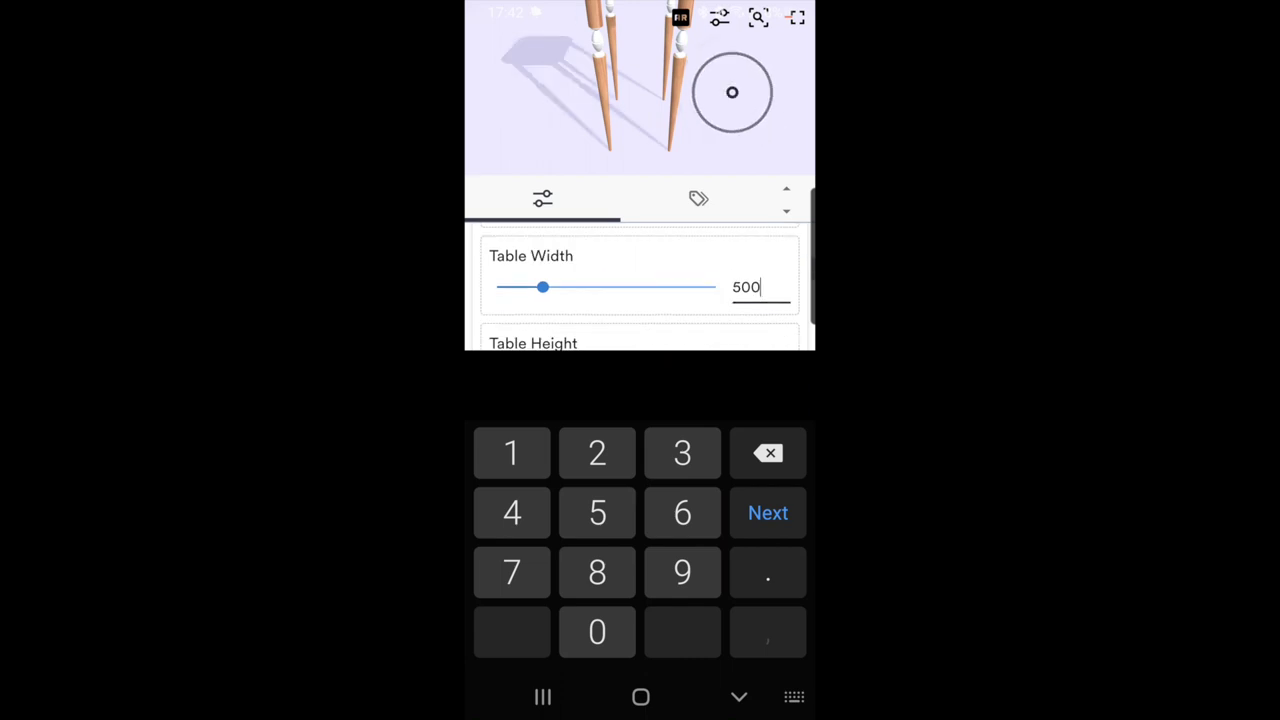
{"action": "key", "text": "BackSpace"}
{"action": "key", "text": "BackSpace"}
{"action": "key", "text": "BackSpace"}
{"action": "type", "text": "10"}
{"action": "key", "text": "BackSpace"}
{"action": "key", "text": "BackSpace"}
{"action": "type", "text": "1000"}
{"action": "key", "text": "Tab"}
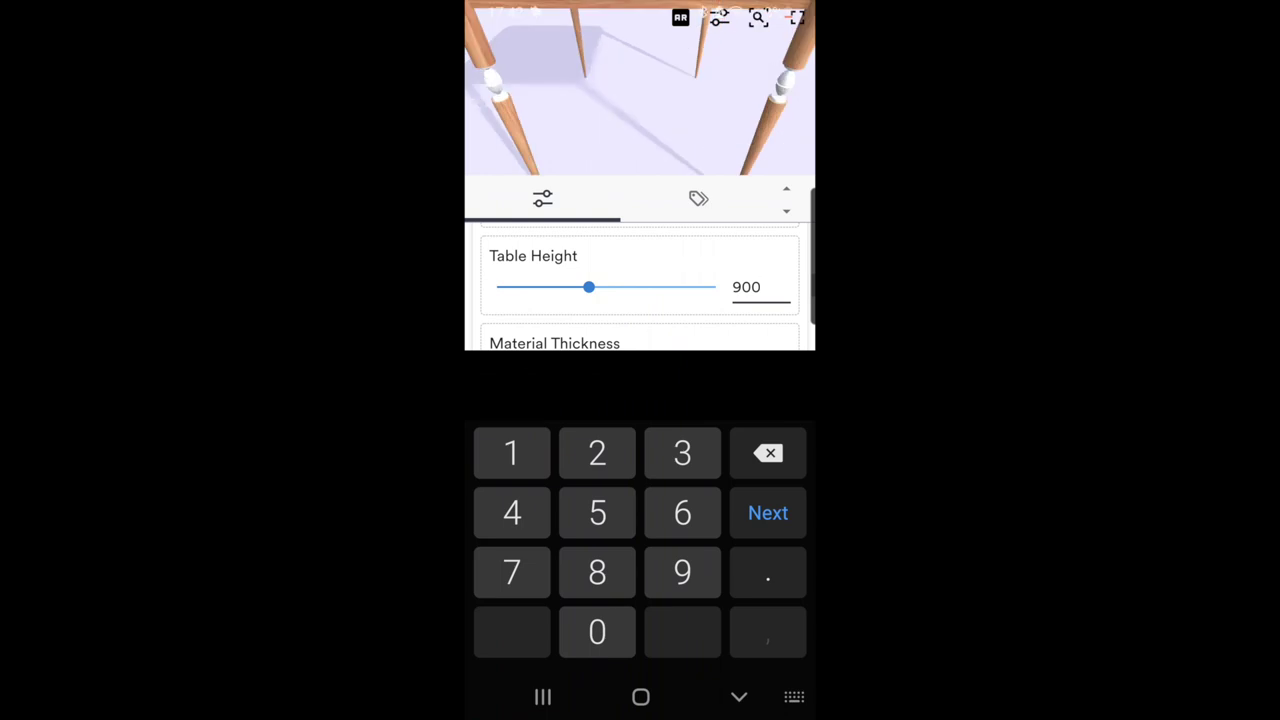
{"action": "left_click", "coordinate": [739, 697]}
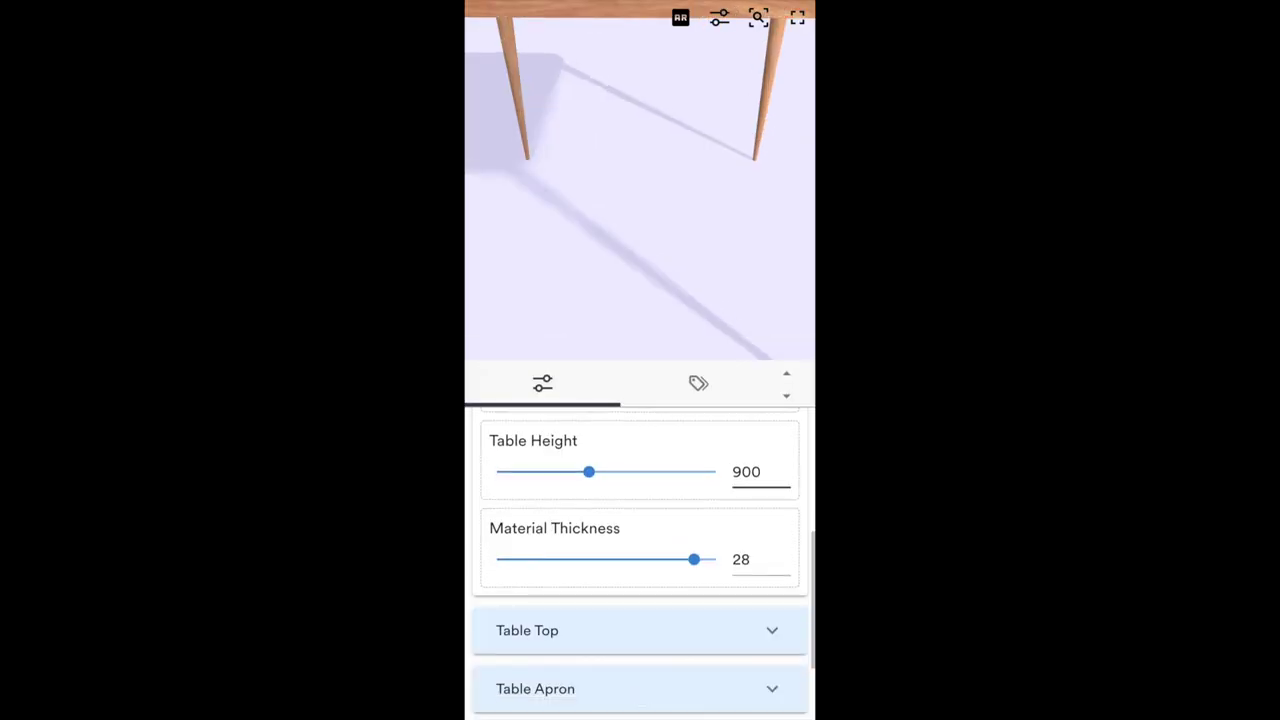
- Expand Table Legs, change Legs Thickness from 50 to 100, and view the thicker table in AR
{"action": "scroll", "coordinate": [640, 560], "scroll_direction": "down", "scroll_amount": 2}
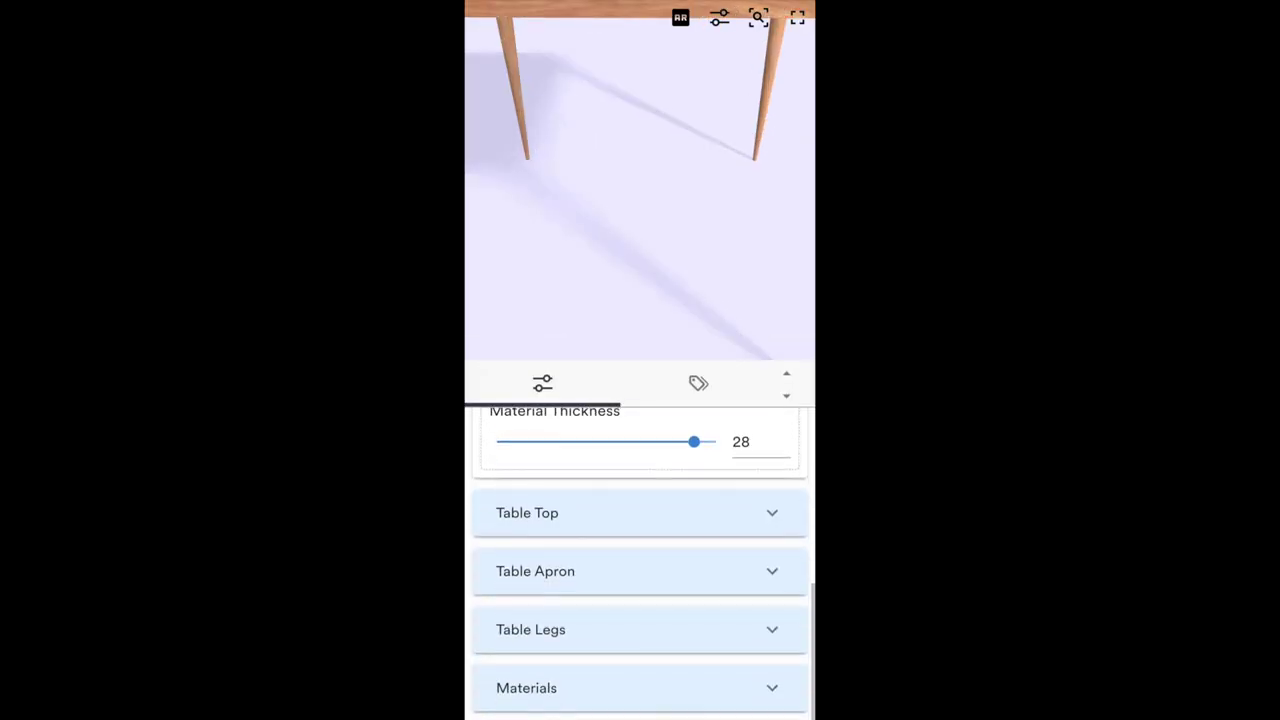
{"action": "left_click", "coordinate": [640, 628]}
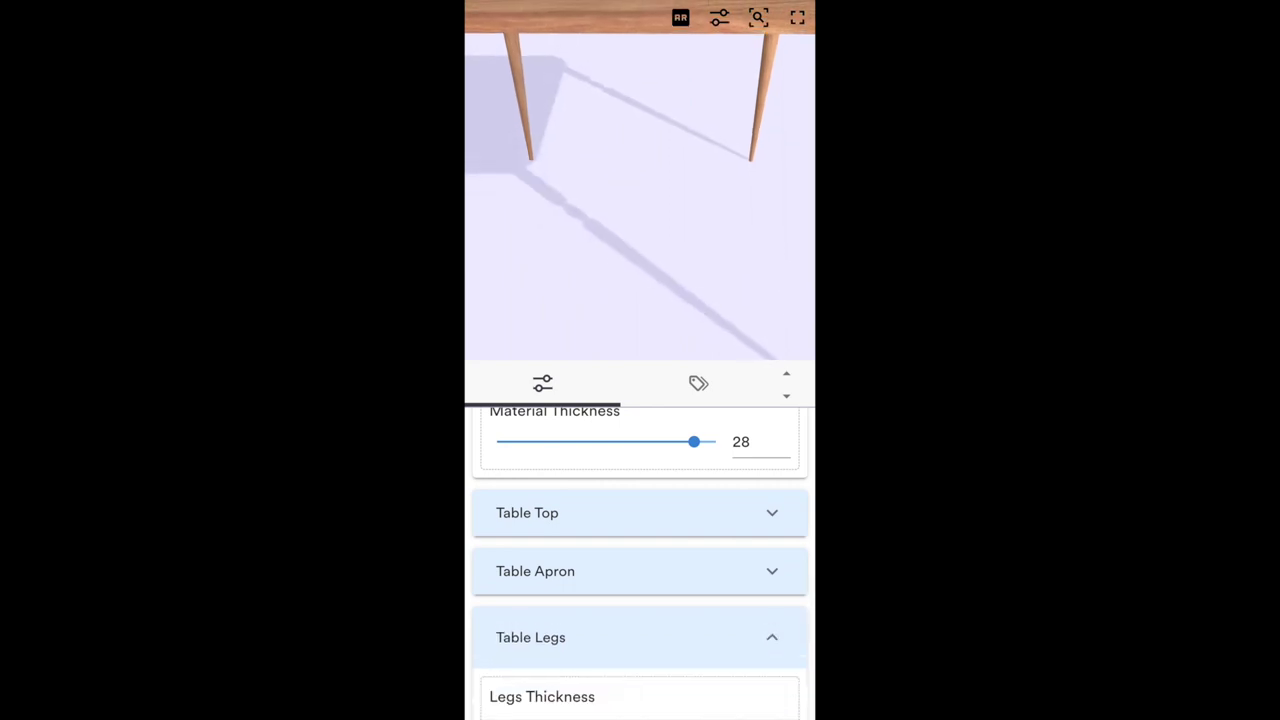
{"action": "left_click", "coordinate": [758, 17]}
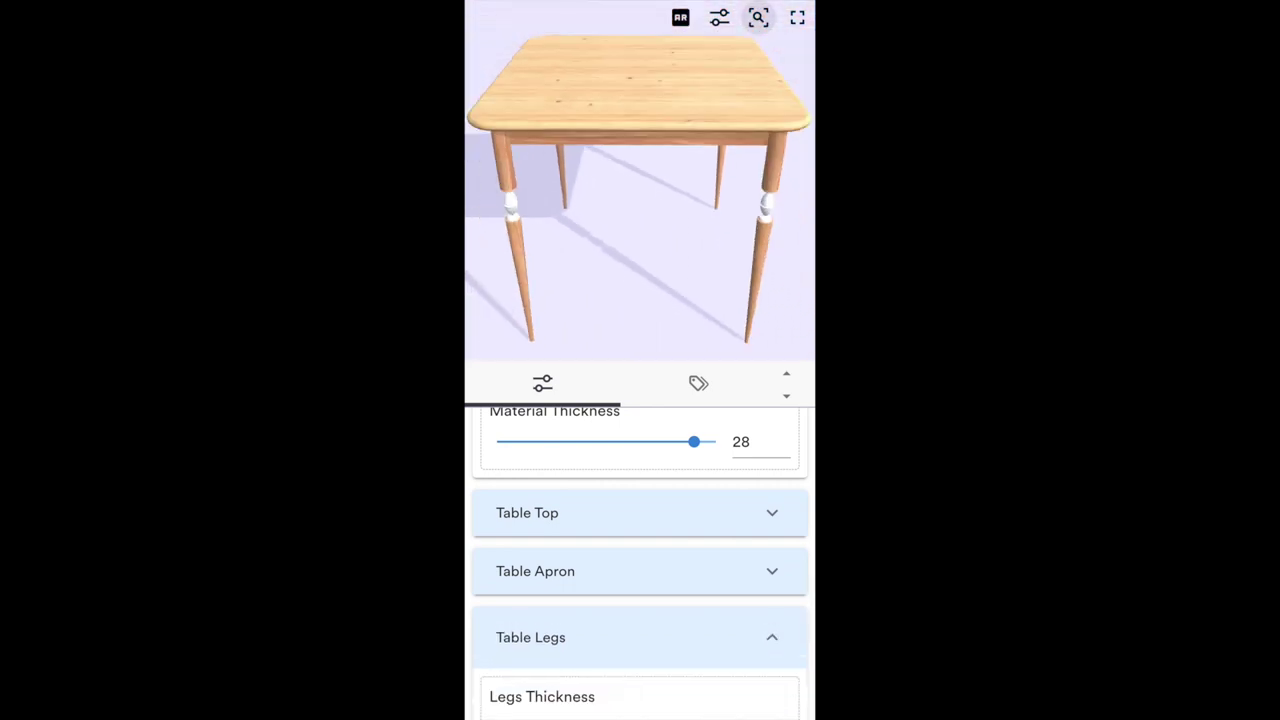
{"action": "scroll", "coordinate": [640, 560], "scroll_direction": "down", "scroll_amount": 1}
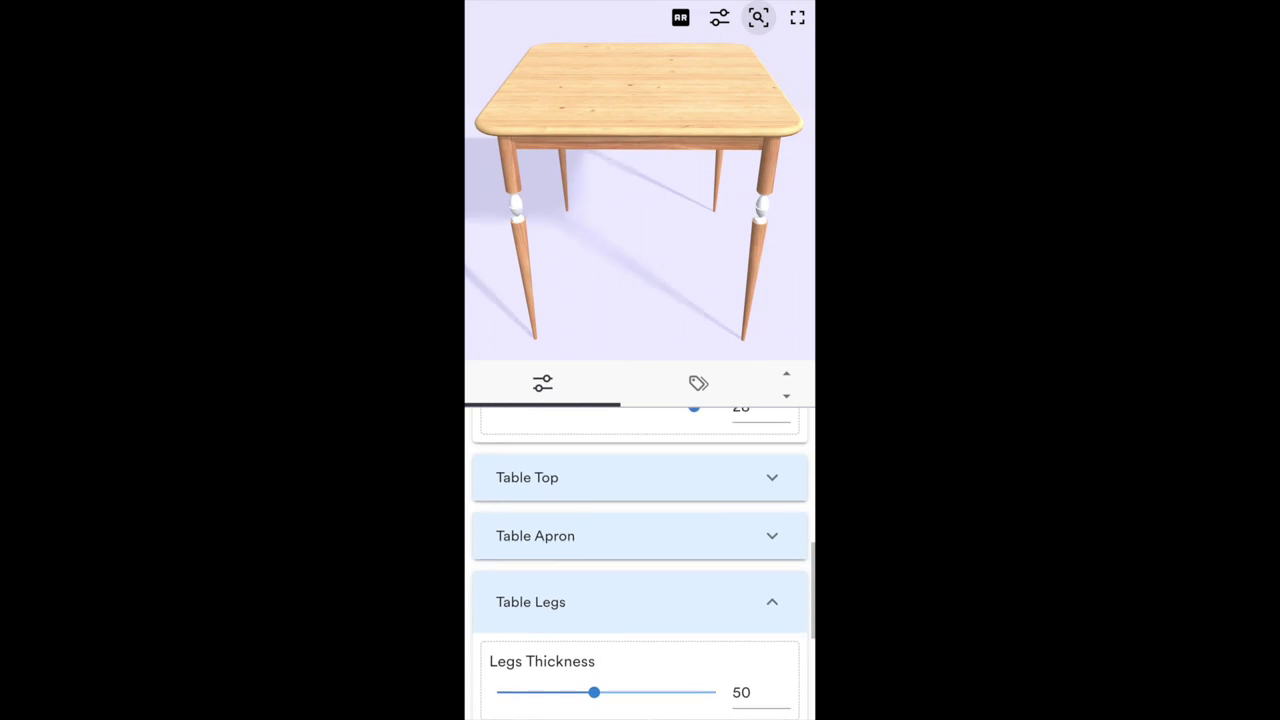
{"action": "scroll", "coordinate": [640, 560], "scroll_direction": "down", "scroll_amount": 3}
{"action": "left_click", "coordinate": [741, 545]}
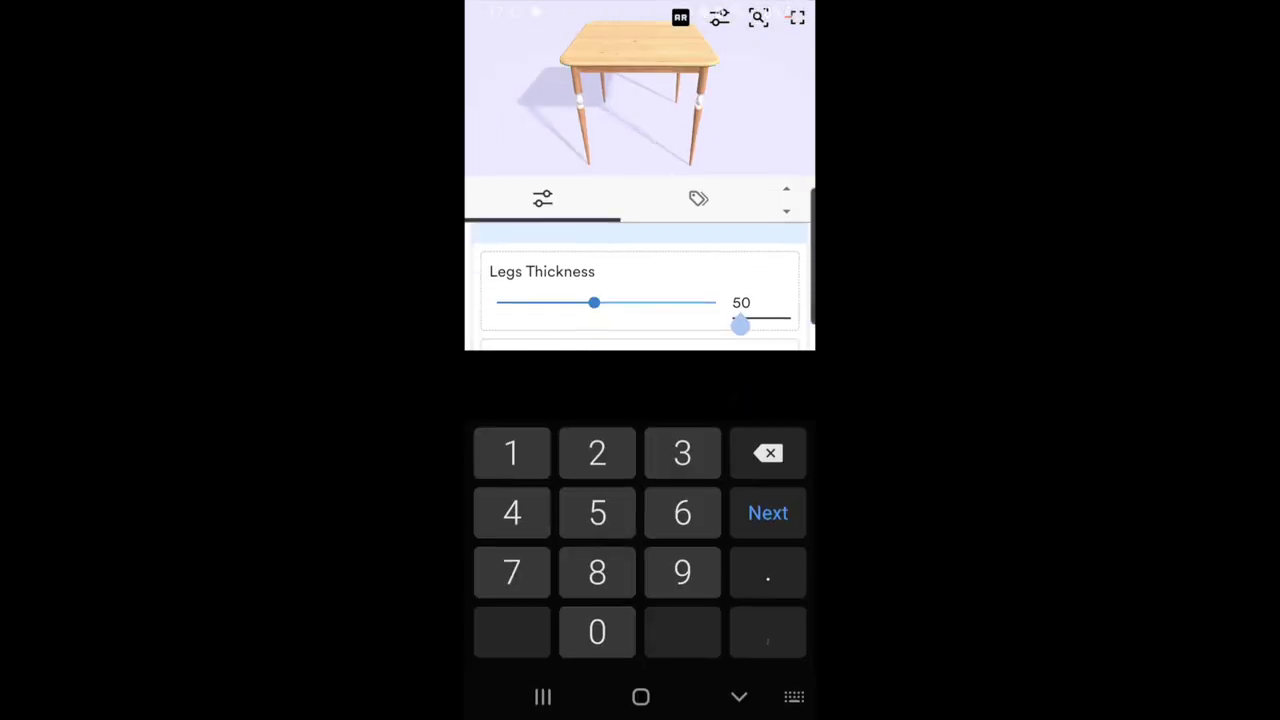
{"action": "key", "text": "BackSpace"}
{"action": "key", "text": "BackSpace"}
{"action": "type", "text": "100"}
{"action": "key", "text": "Tab"}
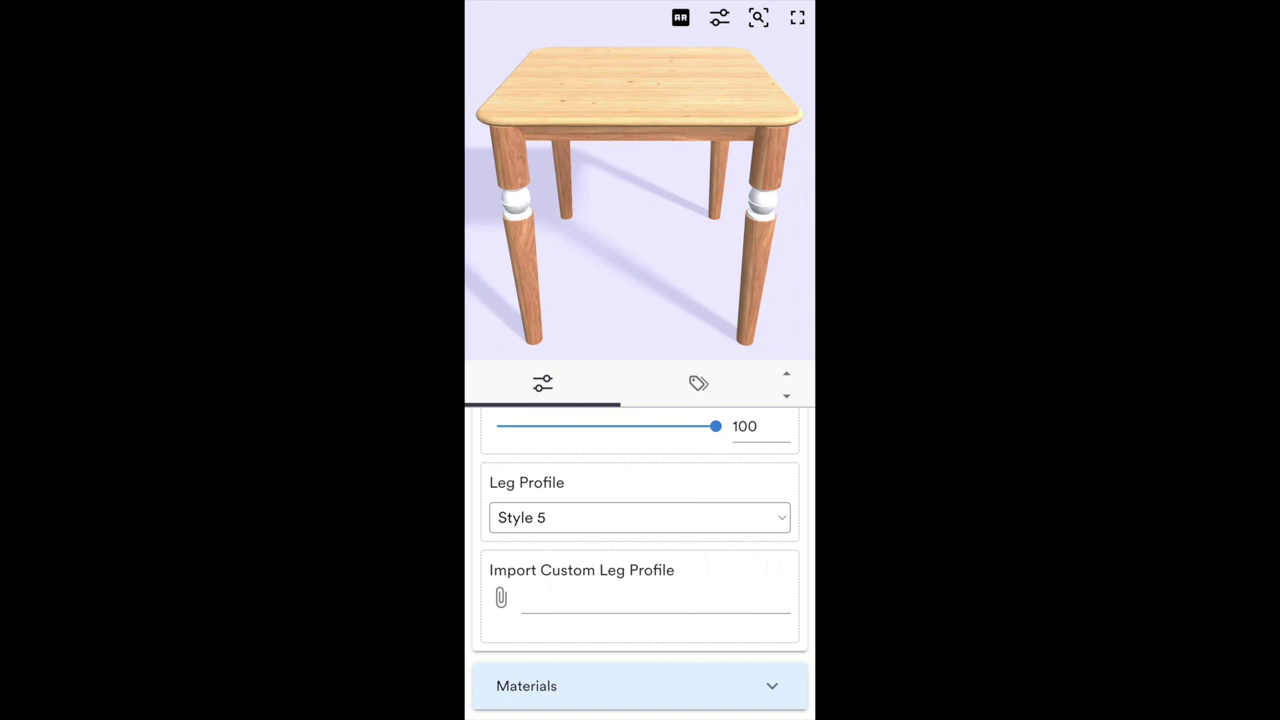
{"action": "left_click", "coordinate": [732, 277]}
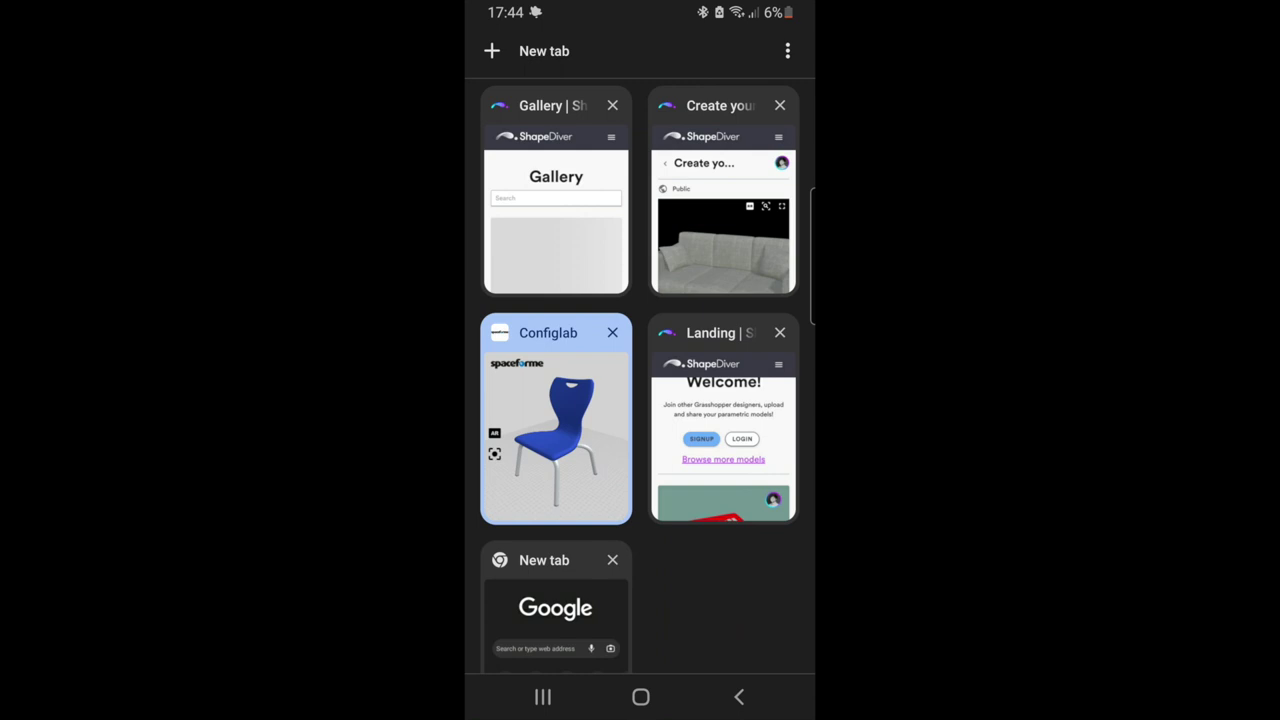
- Switch to the Configlab tab showing the spaceforme blue chair configurator
{"action": "left_click", "coordinate": [556, 420]}
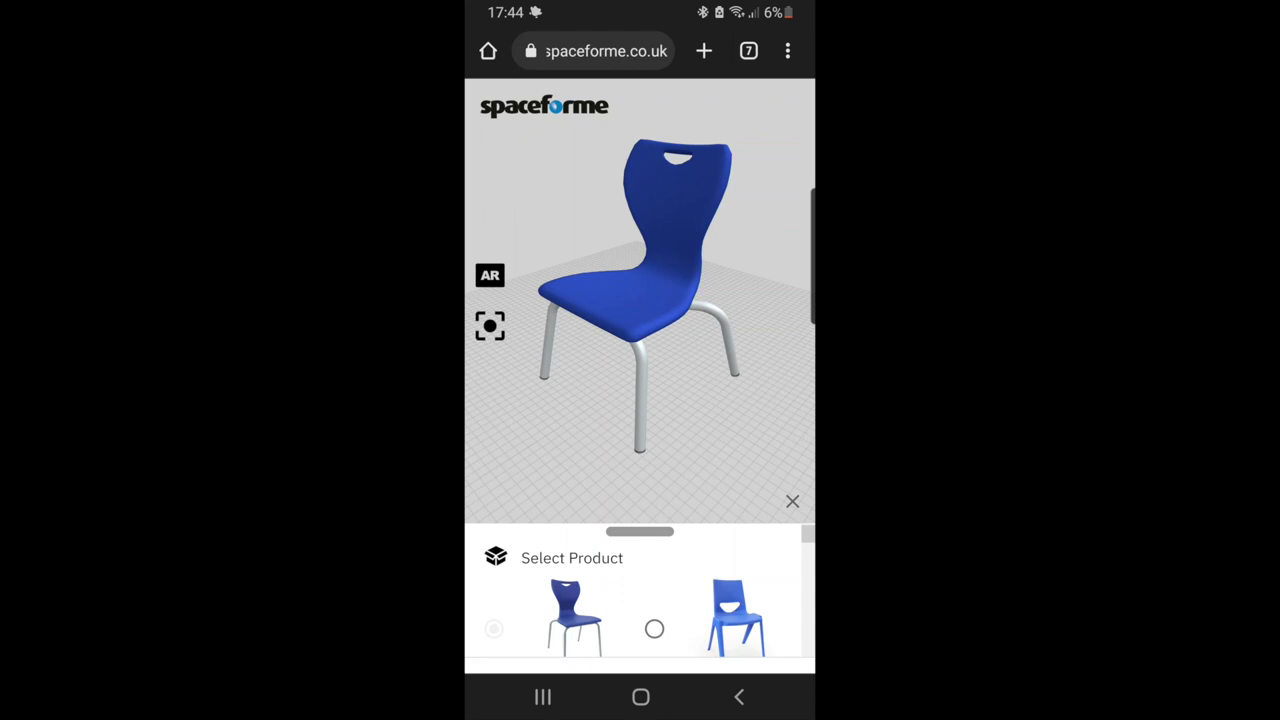
- Switch the configurator to the second chair model
{"action": "left_click_drag", "start_coordinate": [640, 531], "coordinate": [640, 190]}
{"action": "left_click_drag", "start_coordinate": [640, 253], "coordinate": [640, 366]}
{"action": "left_click", "coordinate": [654, 463]}
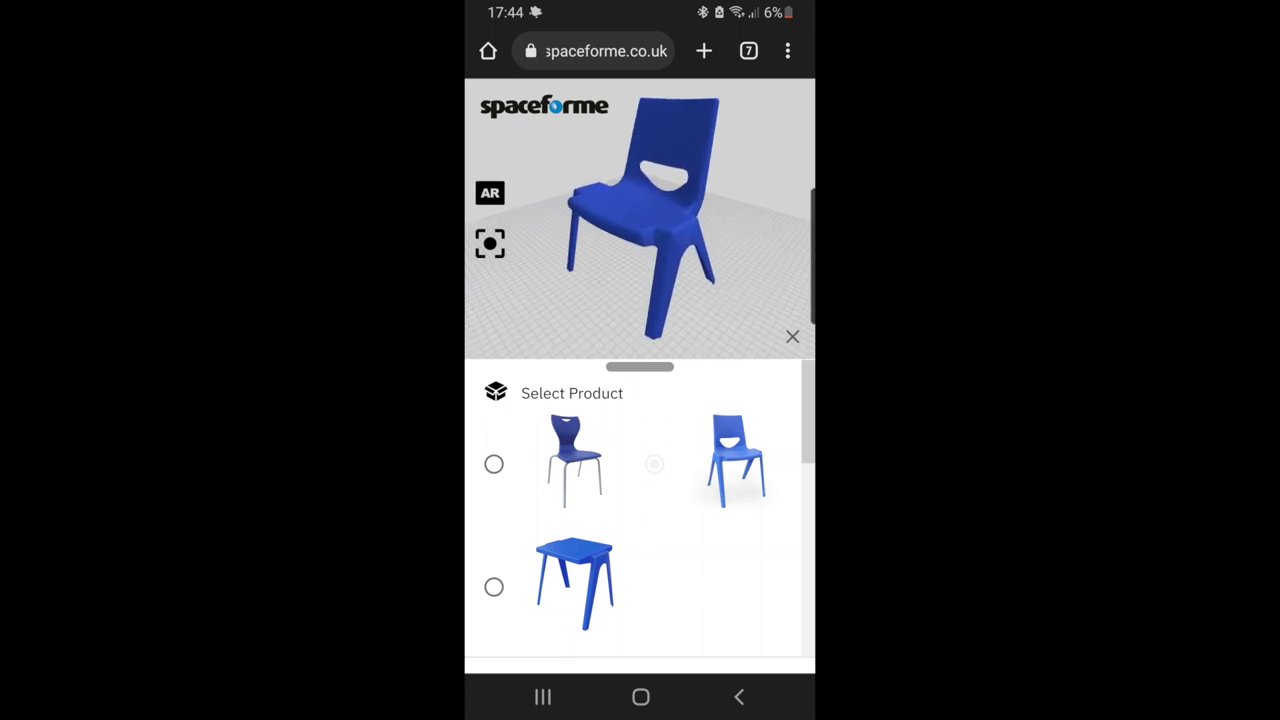
- Choose Size 6 for the chair and pick the lime green colour swatch
{"action": "left_click_drag", "start_coordinate": [640, 366], "coordinate": [640, 295]}
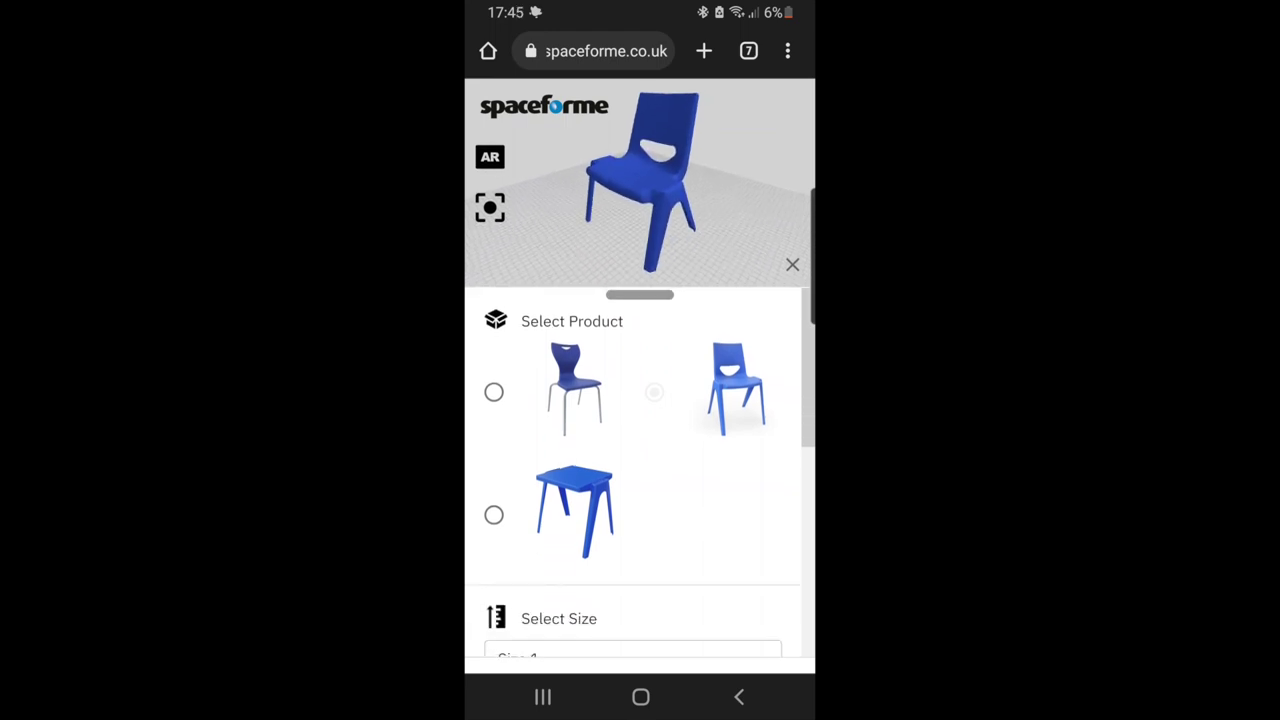
{"action": "left_click_drag", "start_coordinate": [640, 560], "coordinate": [640, 445]}
{"action": "left_click", "coordinate": [630, 540]}
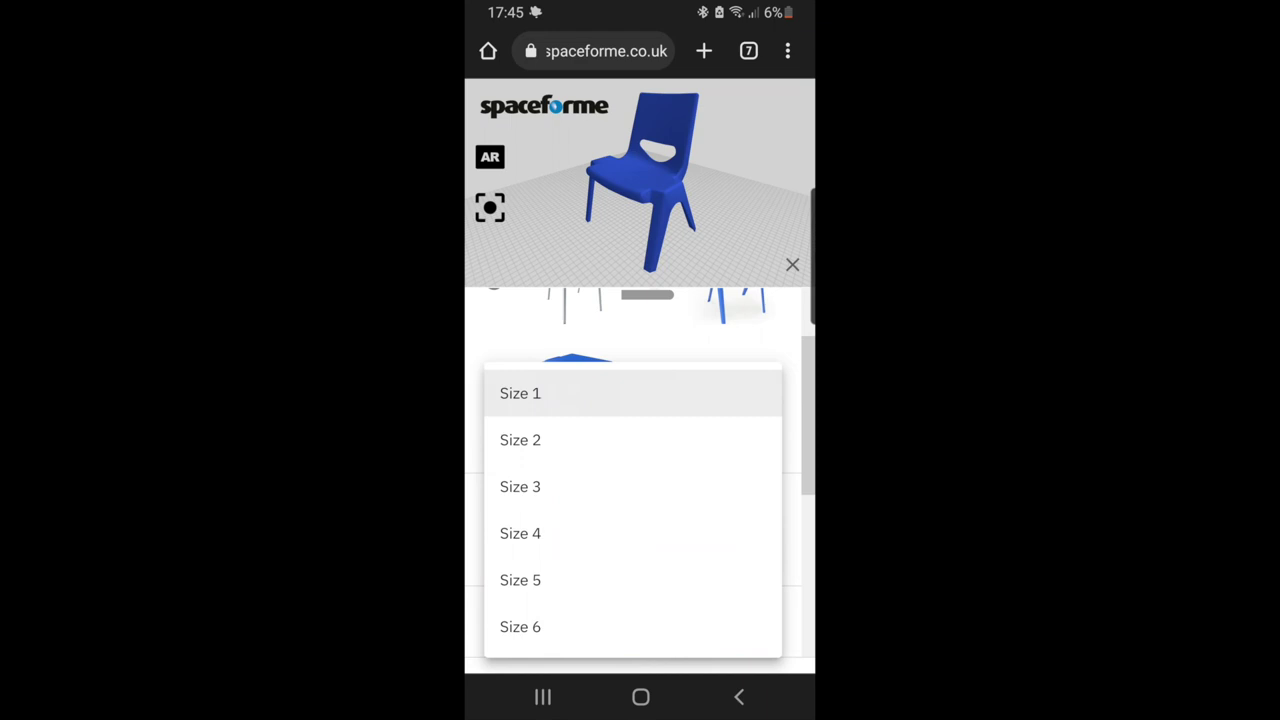
{"action": "left_click", "coordinate": [600, 627]}
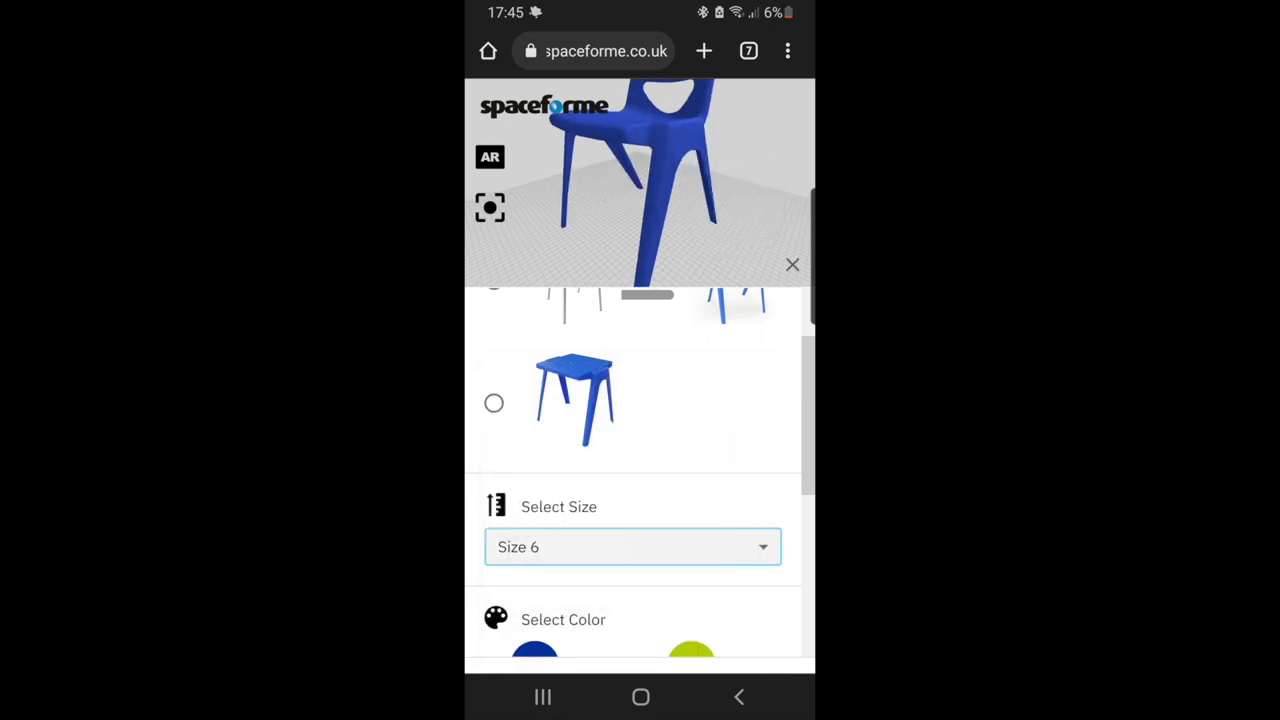
{"action": "left_click_drag", "start_coordinate": [640, 560], "coordinate": [640, 381]}
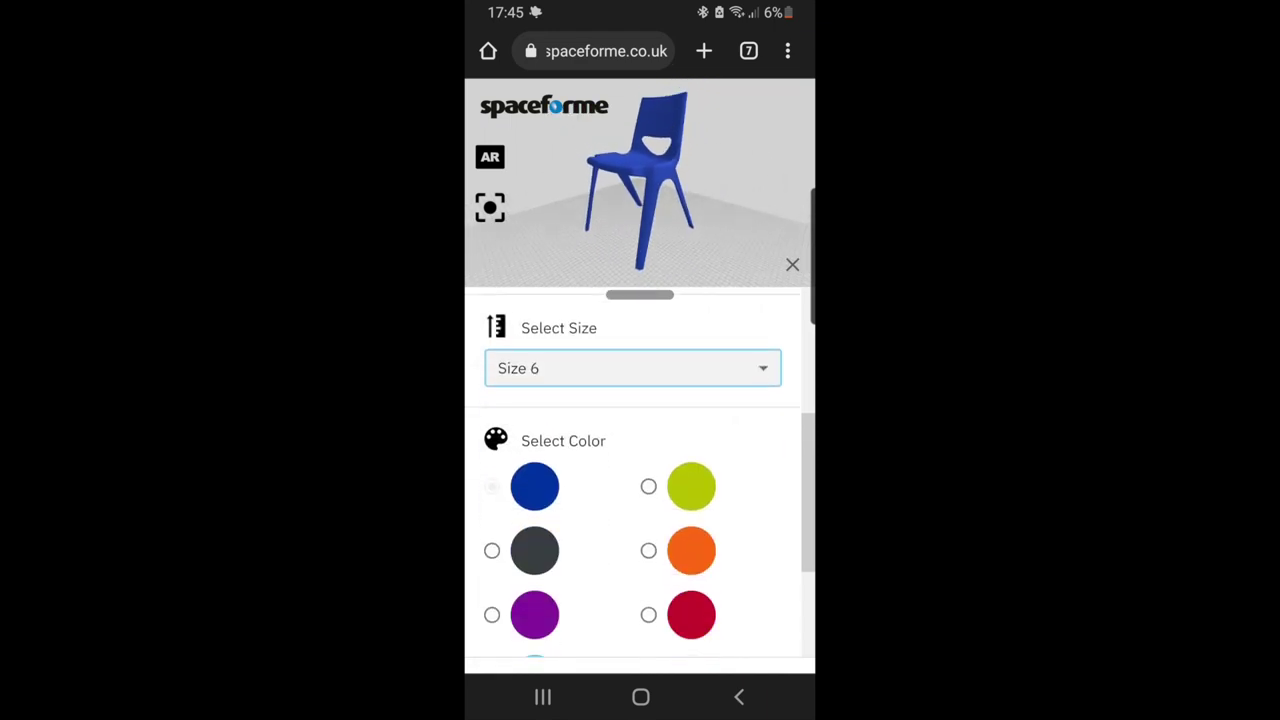
{"action": "left_click_drag", "start_coordinate": [640, 560], "coordinate": [640, 473]}
{"action": "left_click", "coordinate": [691, 402]}
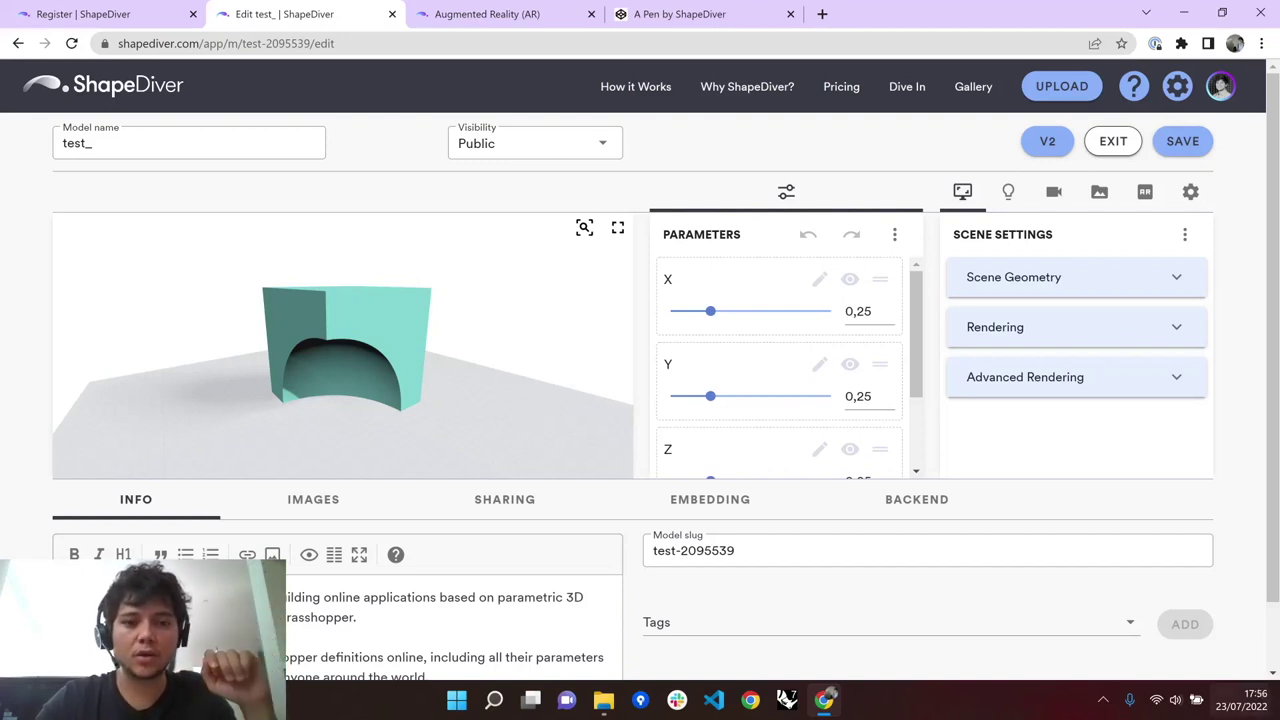
- Exit the test_ model editor and show the IFRAME embed options on its public page
{"action": "left_click", "coordinate": [1113, 141]}
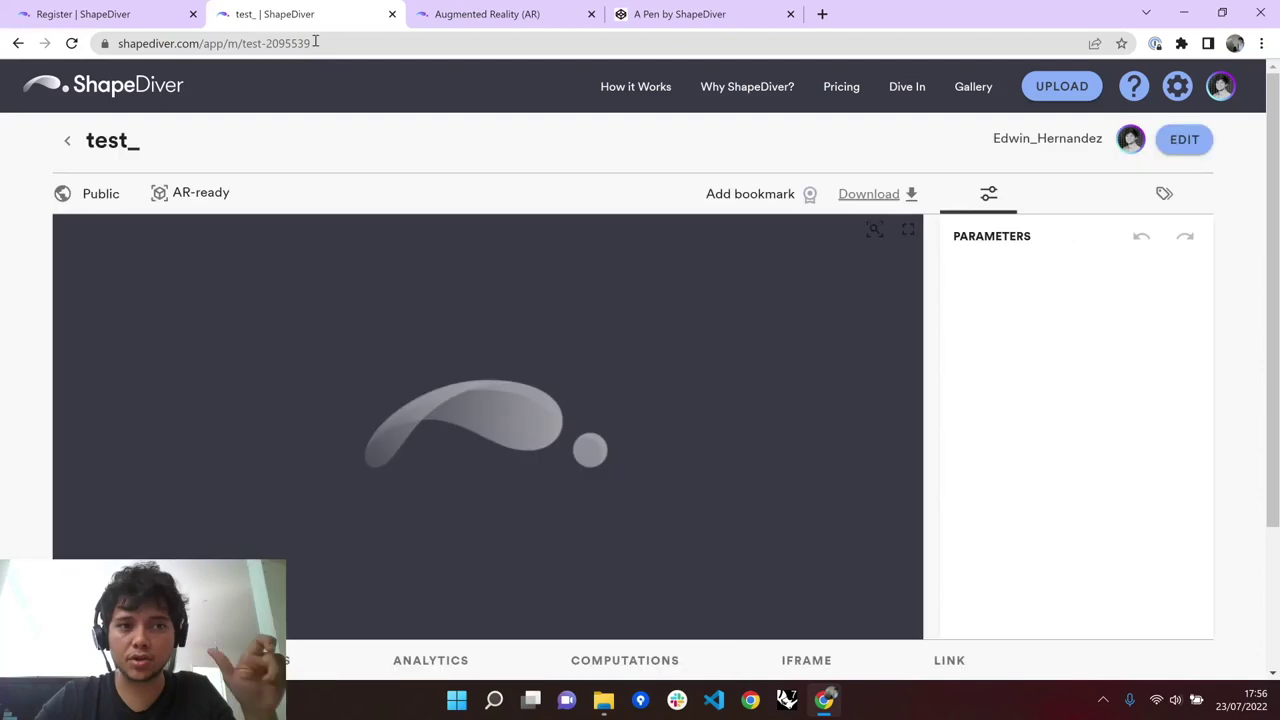
{"action": "left_click", "coordinate": [314, 43]}
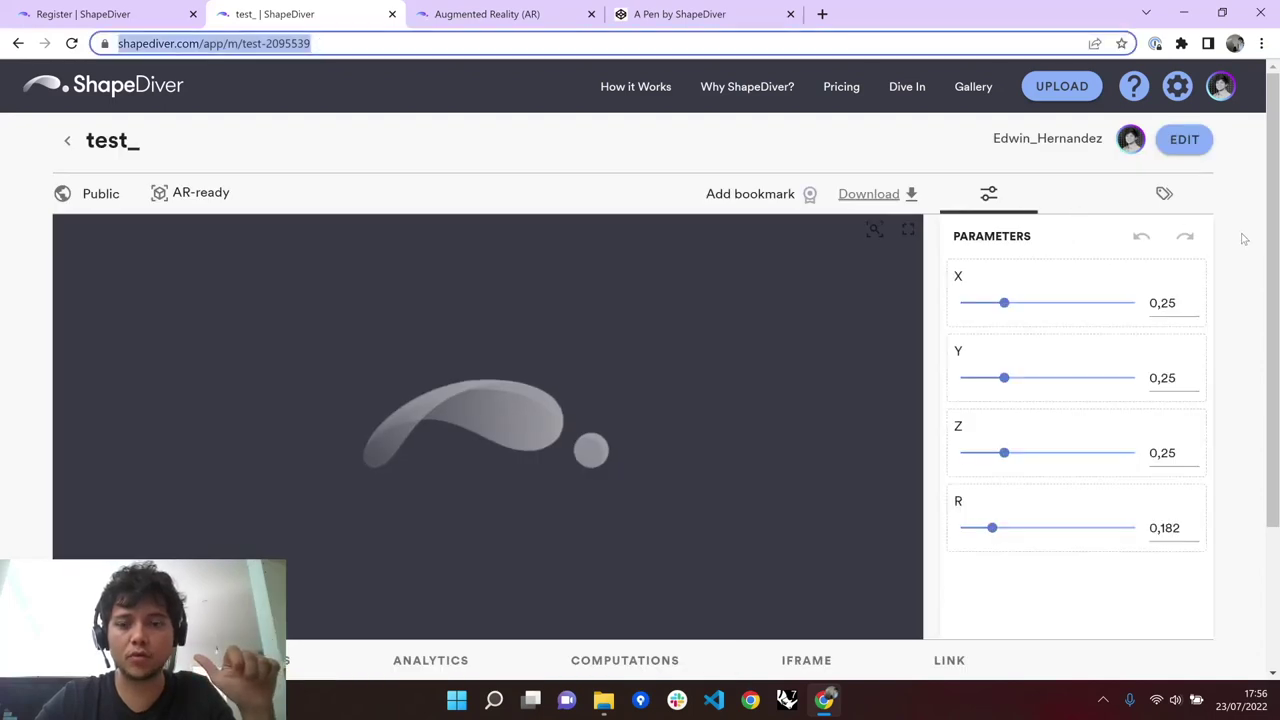
{"action": "scroll", "coordinate": [1242, 244], "scroll_direction": "down", "scroll_amount": 2}
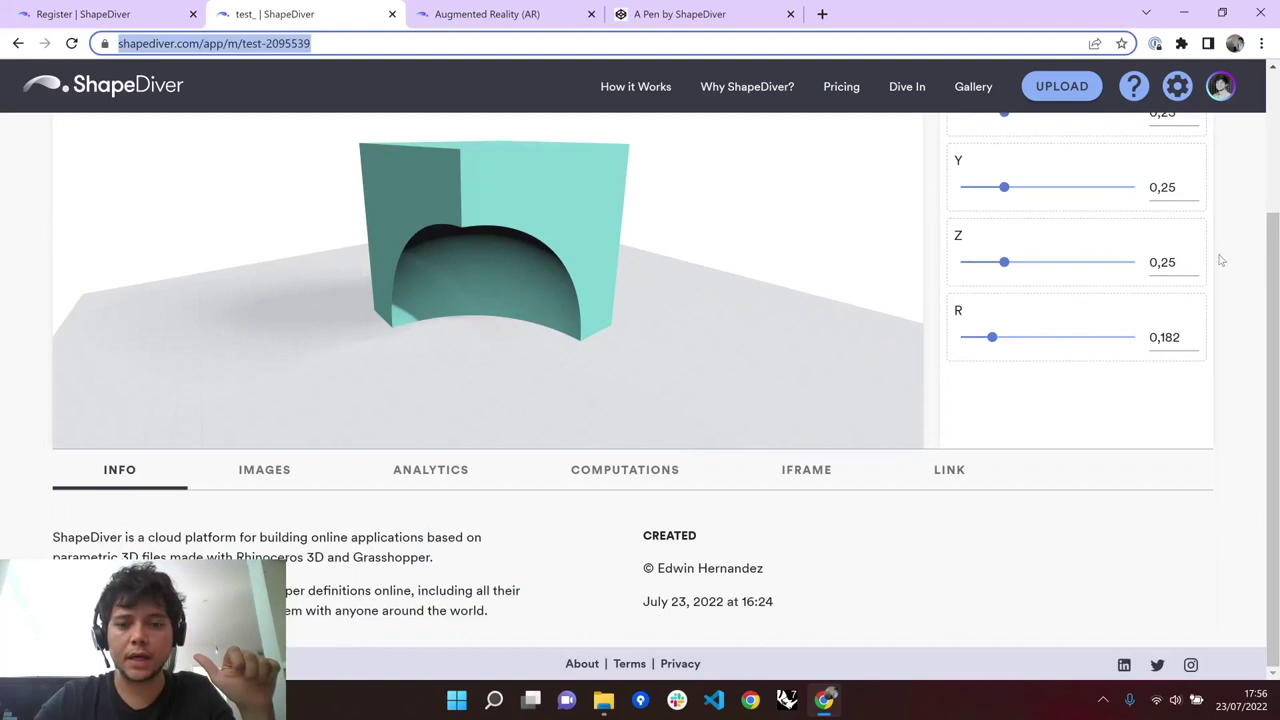
{"action": "left_click", "coordinate": [783, 474]}
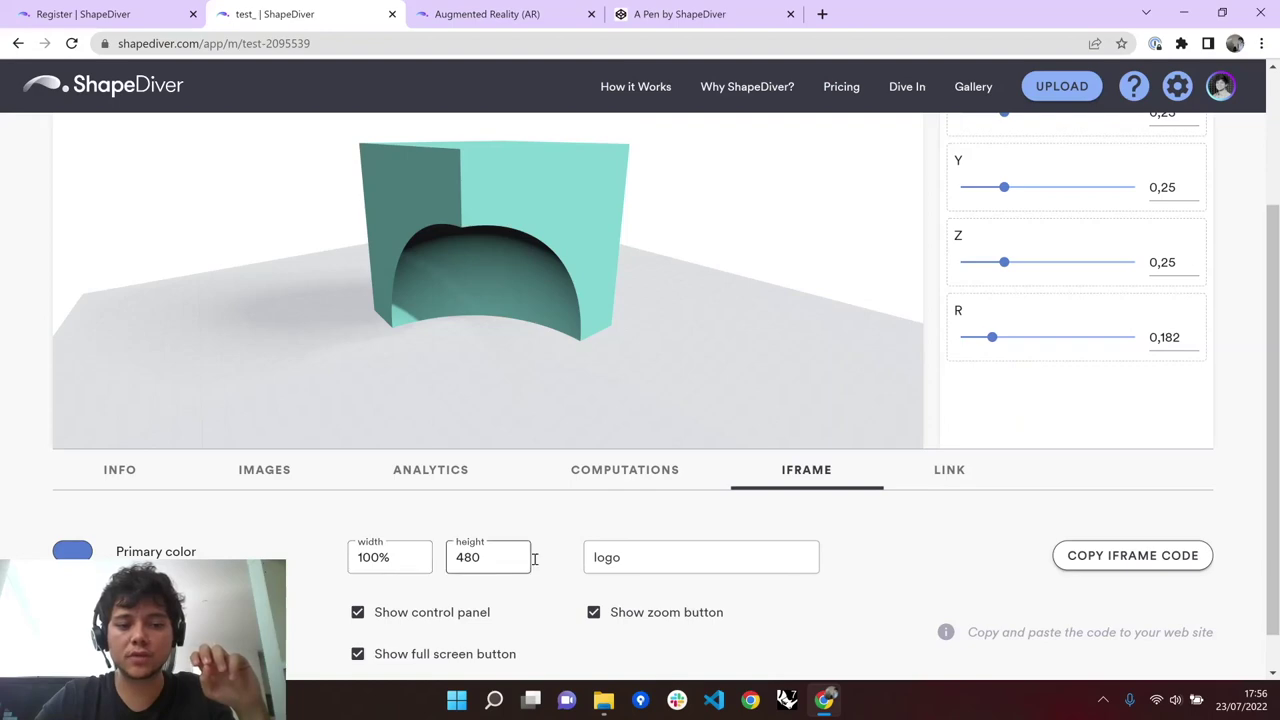
- Copy the test_ iframe code, paste it into CodePen's HTML editor to preview, then return to the AR help page
{"action": "left_click", "coordinate": [1153, 568]}
{"action": "left_click", "coordinate": [487, 14]}
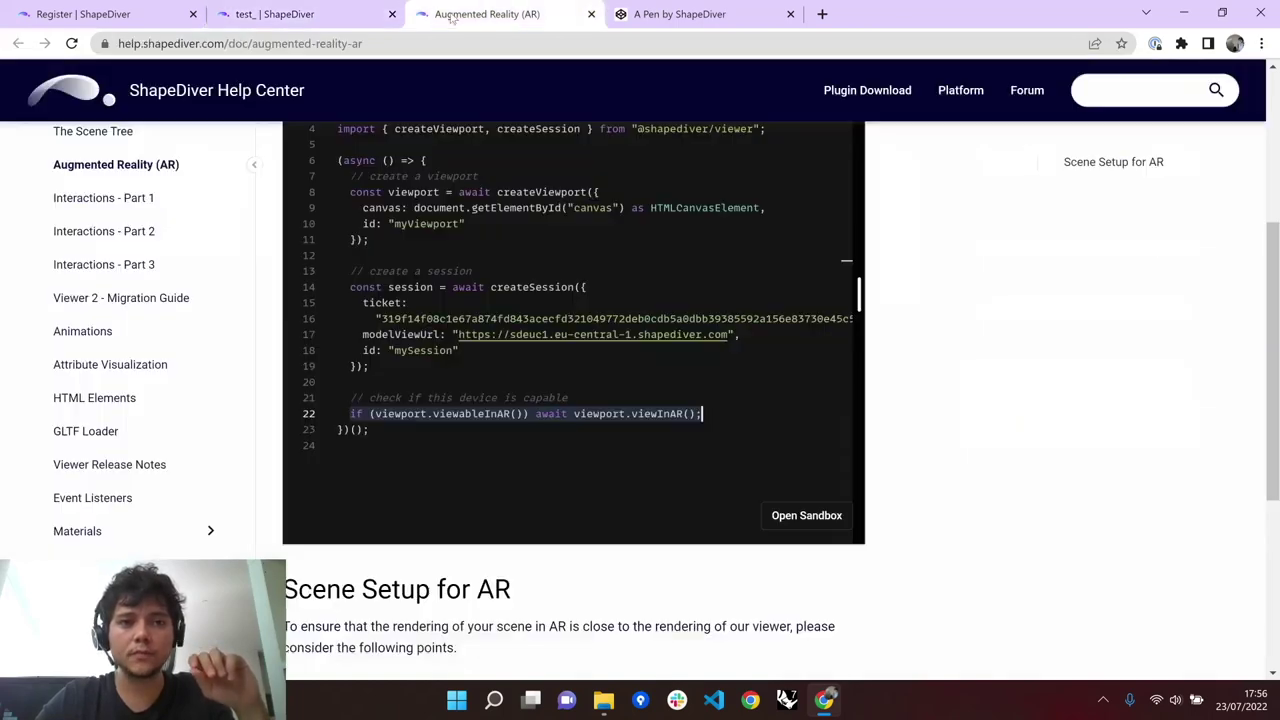
{"action": "left_click", "coordinate": [665, 16]}
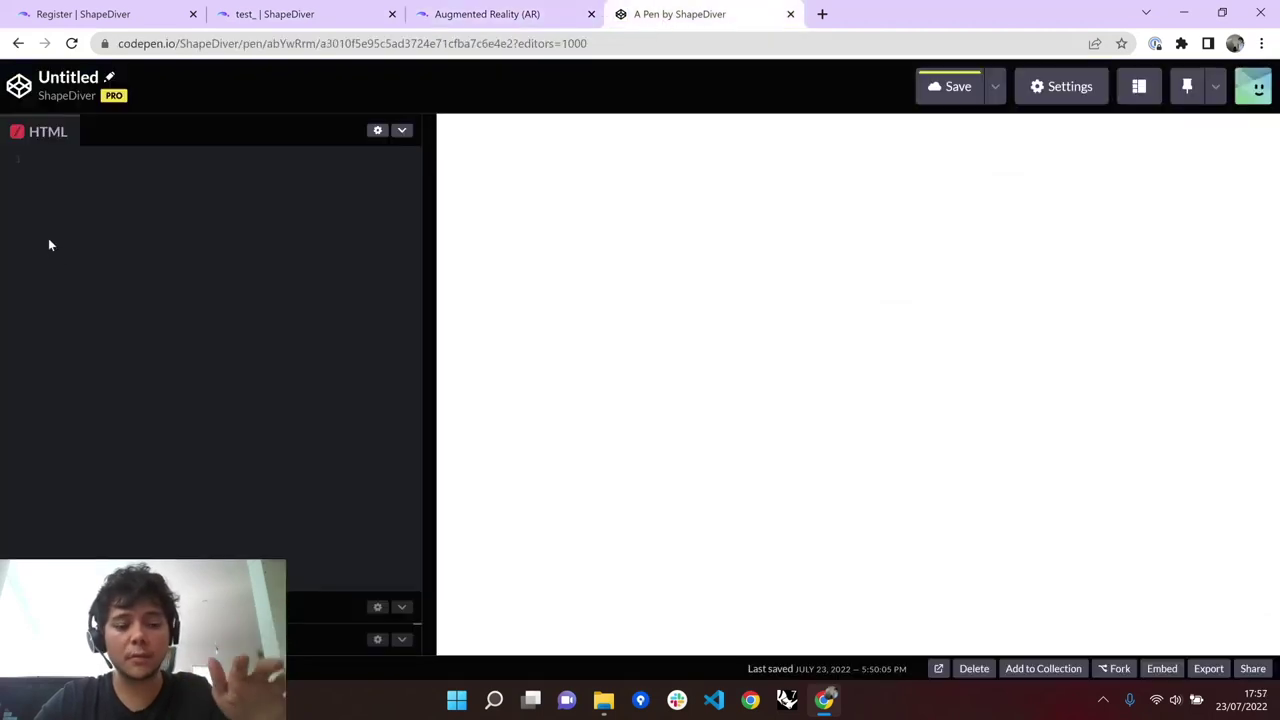
{"action": "key", "text": "ctrl+v"}
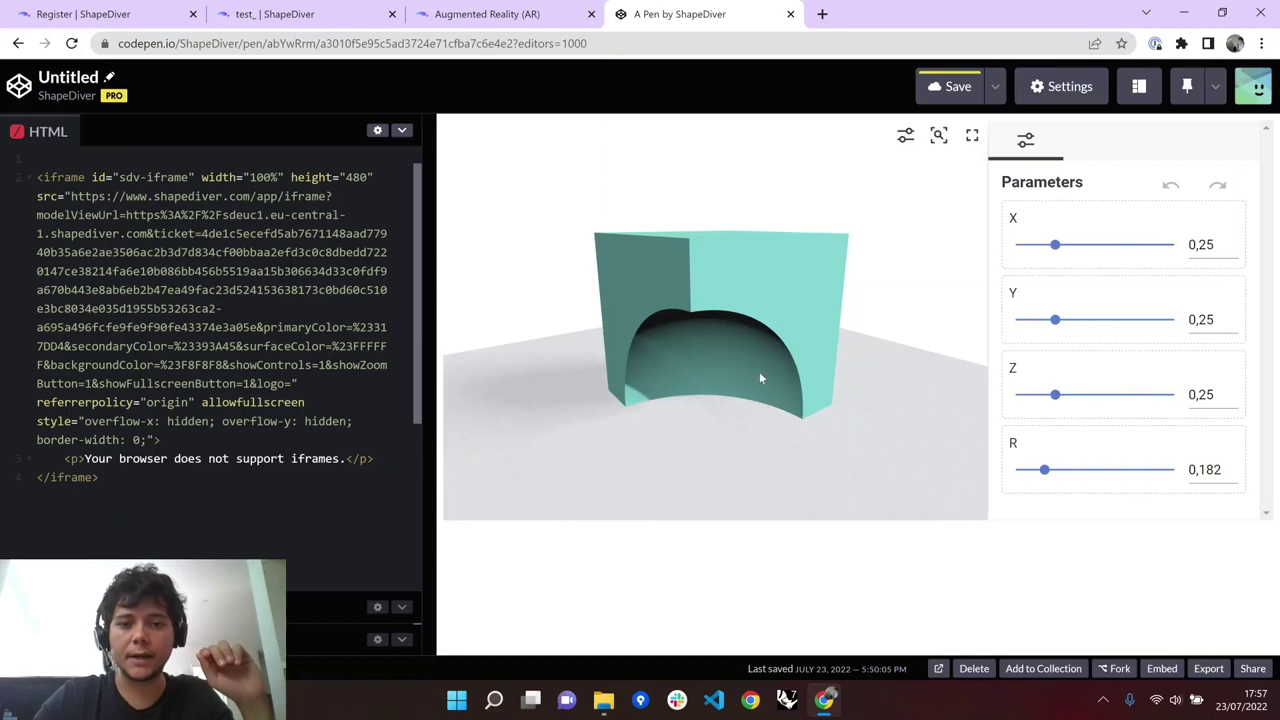
{"action": "left_click_drag", "start_coordinate": [760, 377], "coordinate": [849, 363]}
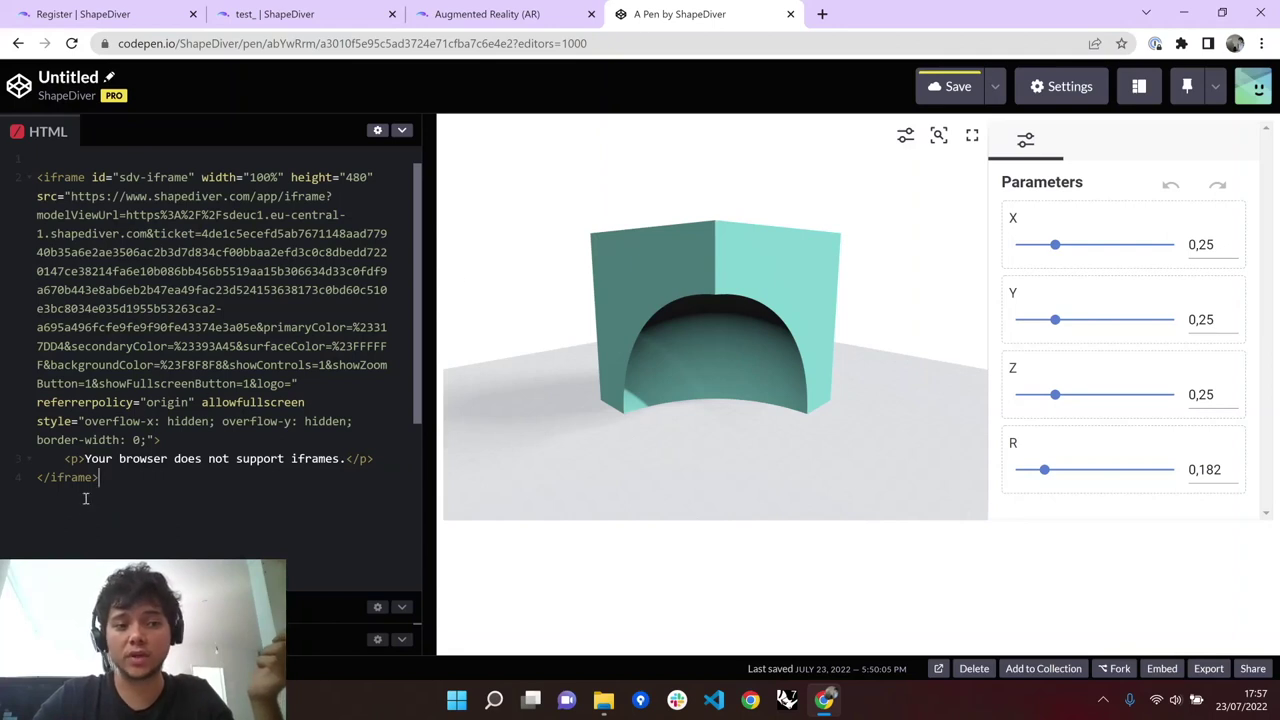
{"action": "left_click_drag", "start_coordinate": [66, 447], "coordinate": [18, 180]}
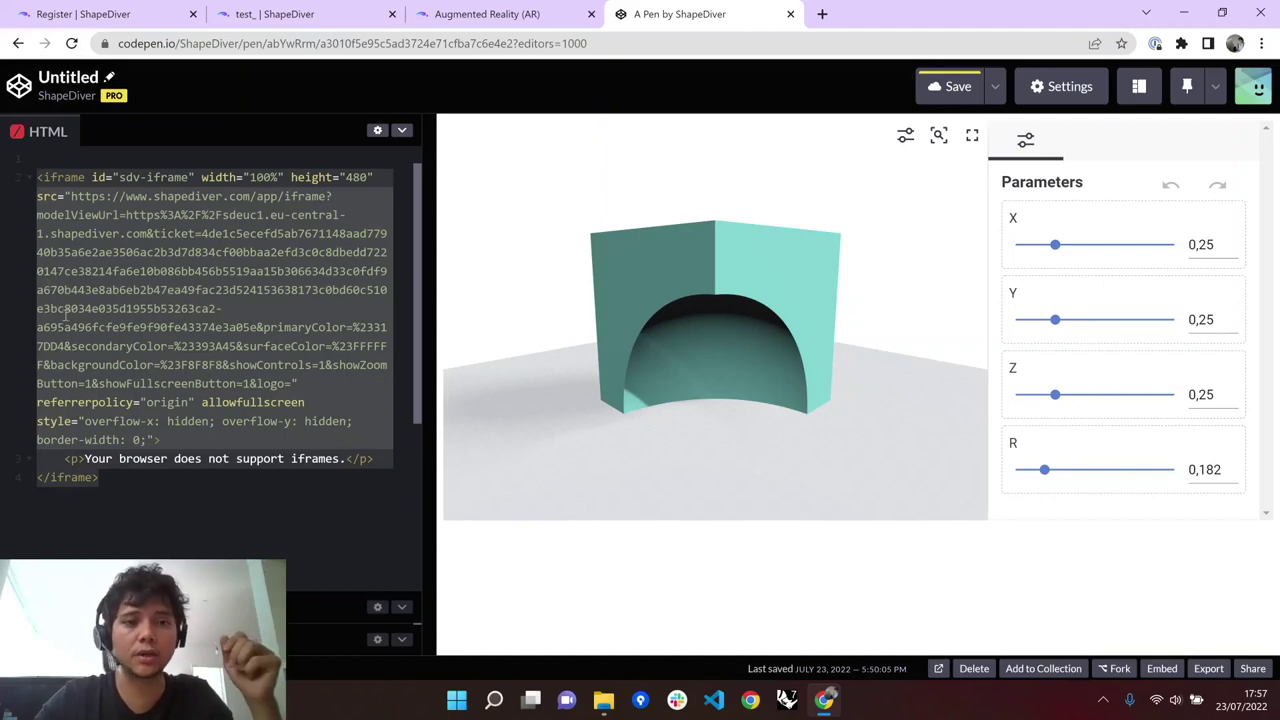
{"action": "left_click", "coordinate": [479, 24]}
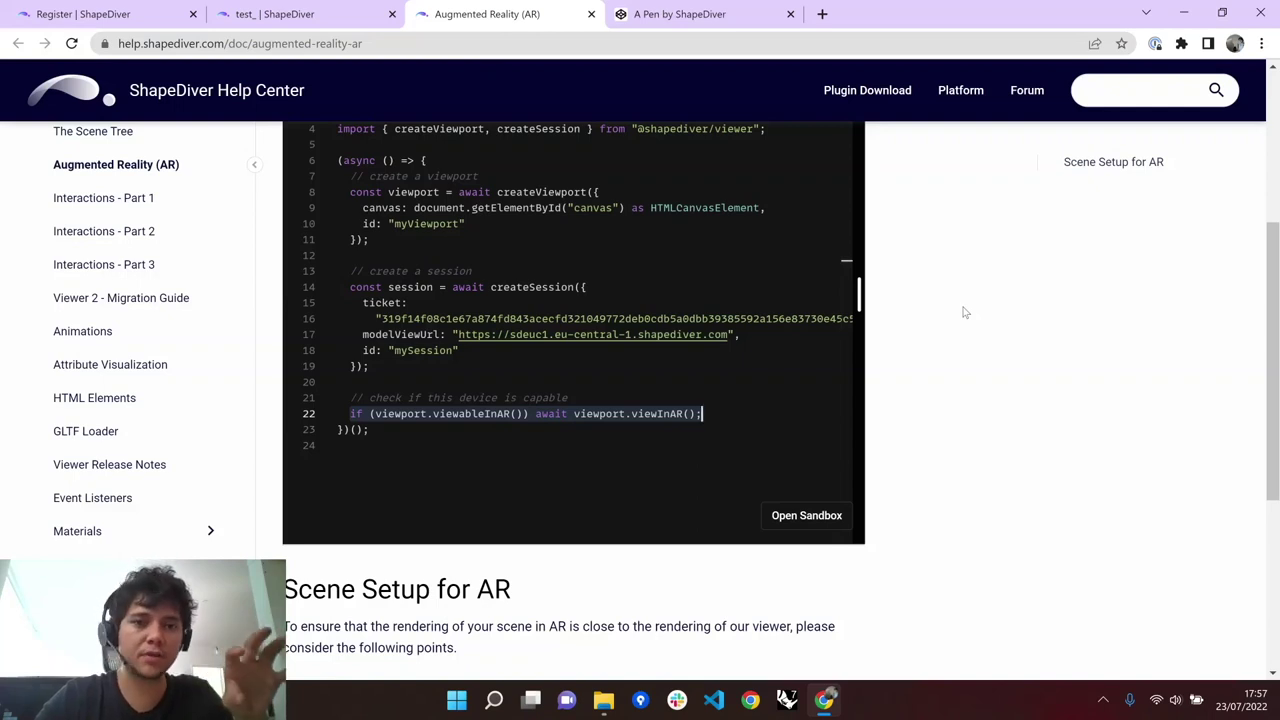
- Scroll up to the index.ts header and highlight lines 4–19 with the viewport and session setup
{"action": "scroll", "coordinate": [962, 343], "scroll_direction": "up", "scroll_amount": 2}
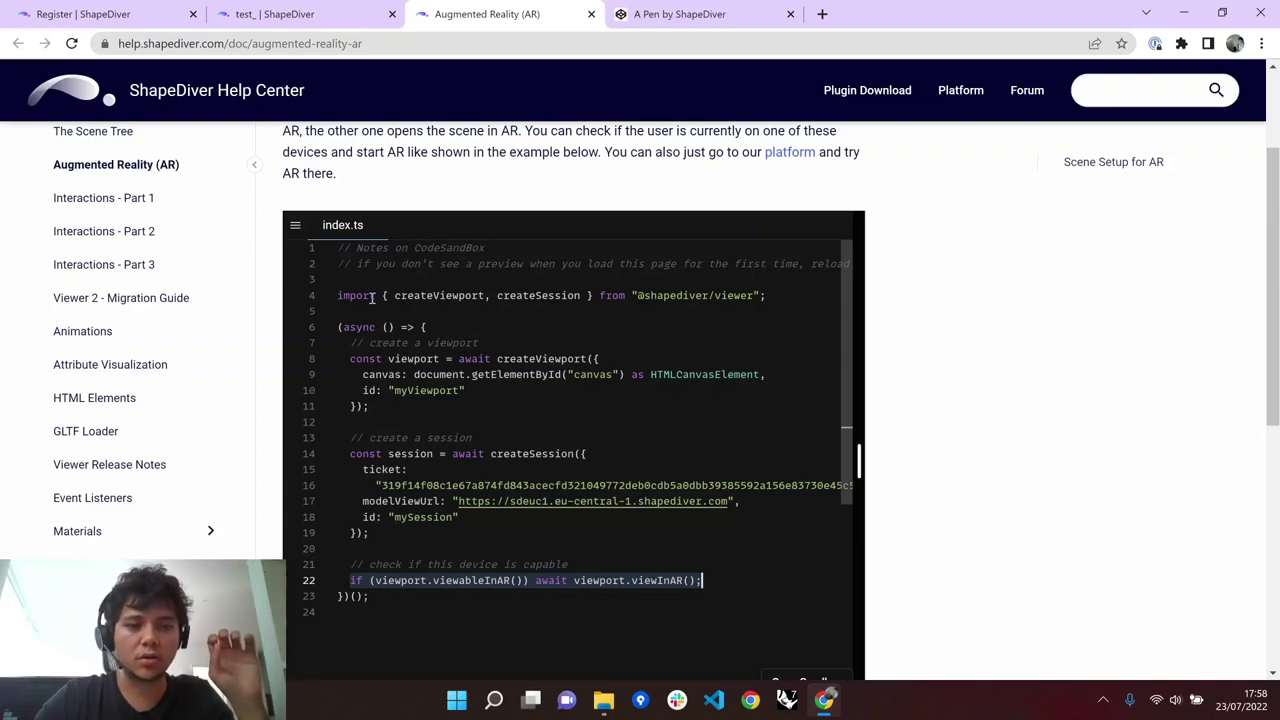
{"action": "left_click_drag", "start_coordinate": [337, 293], "coordinate": [424, 542]}
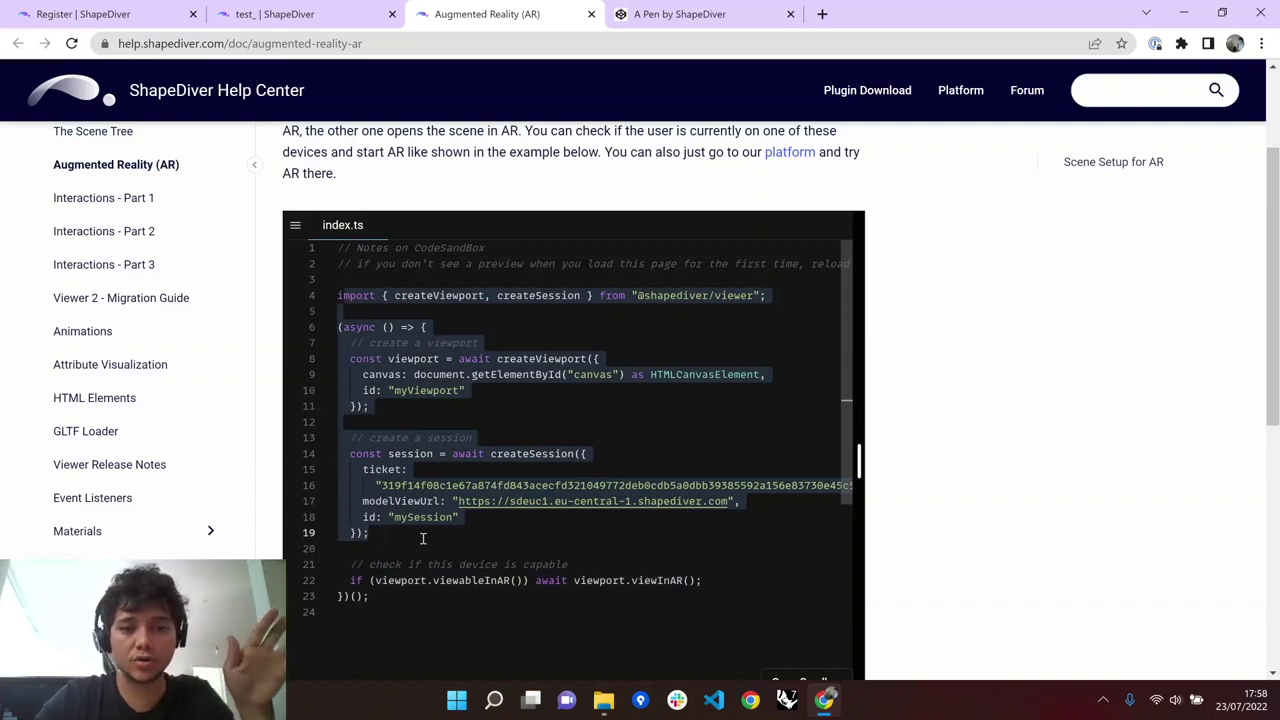
- Highlight viewport.viewableInAR() and then viewport.viewInAR(); on line 22
{"action": "left_click", "coordinate": [375, 580]}
{"action": "left_click_drag", "start_coordinate": [455, 580], "coordinate": [521, 580]}
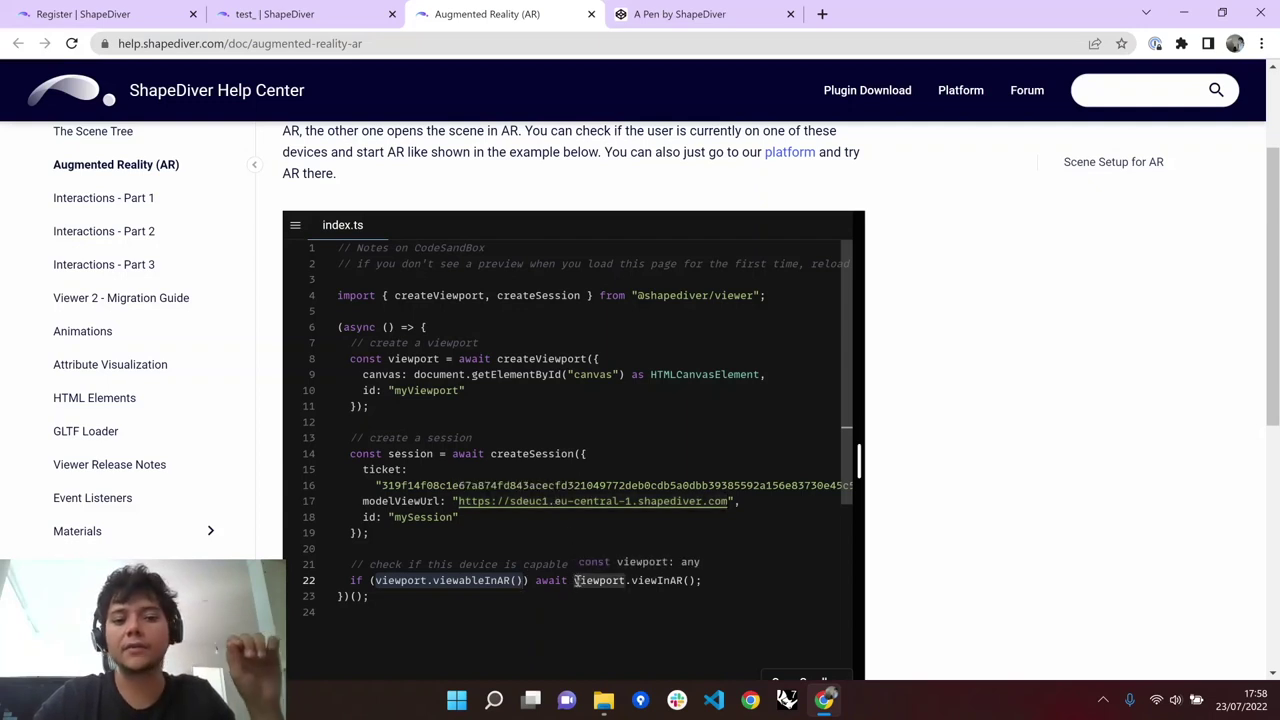
{"action": "left_click_drag", "start_coordinate": [575, 580], "coordinate": [710, 581]}
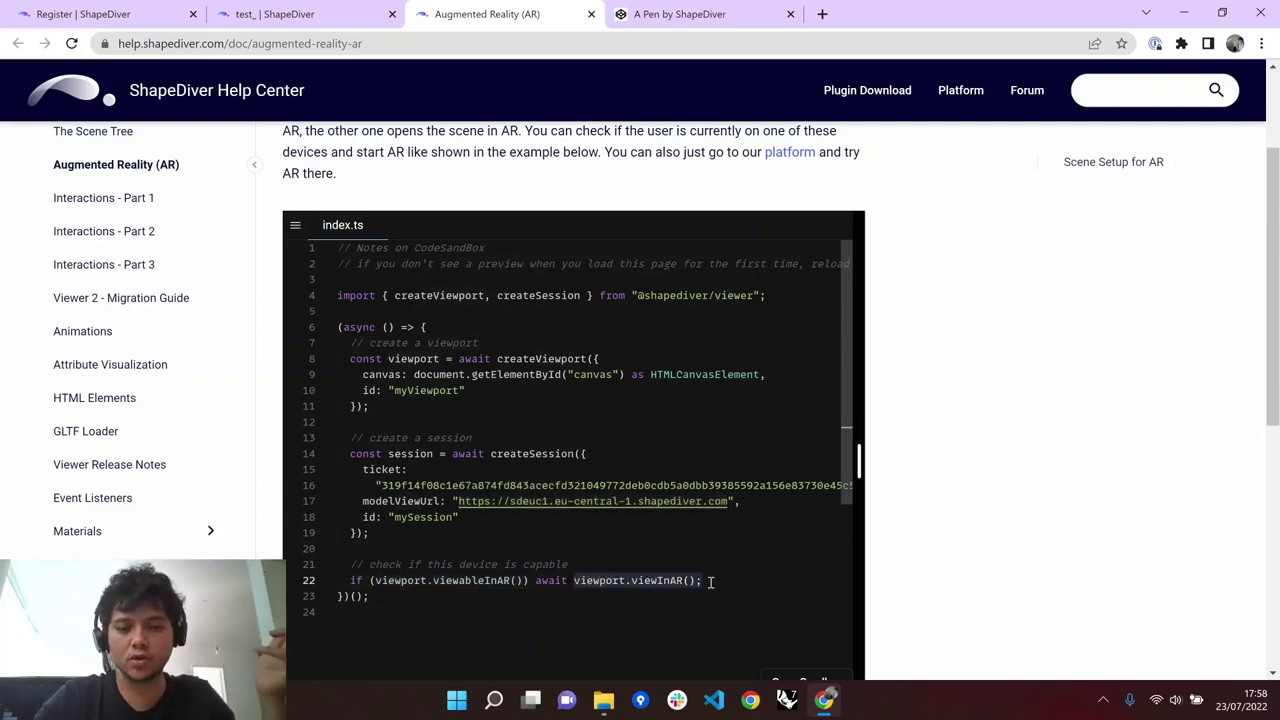